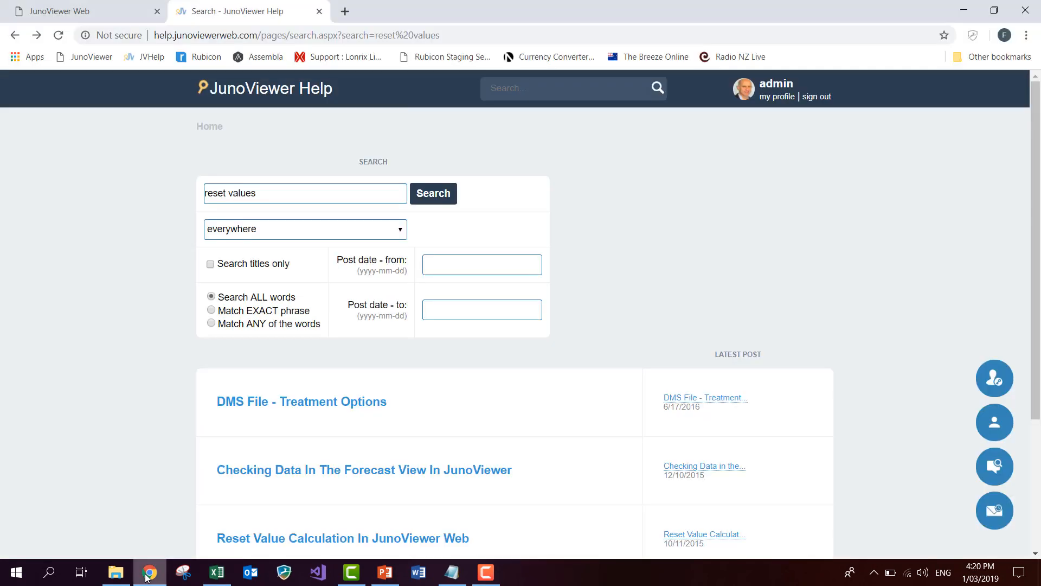
- Search the JunoViewer help site for "treatments"
{"action": "left_click", "coordinate": [62, 15]}
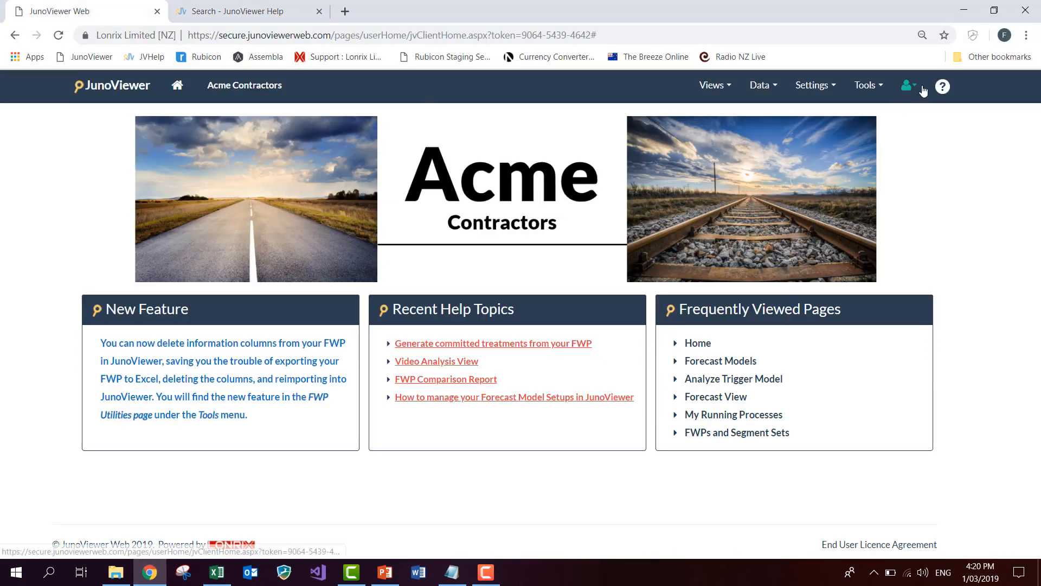
{"action": "left_click", "coordinate": [265, 14]}
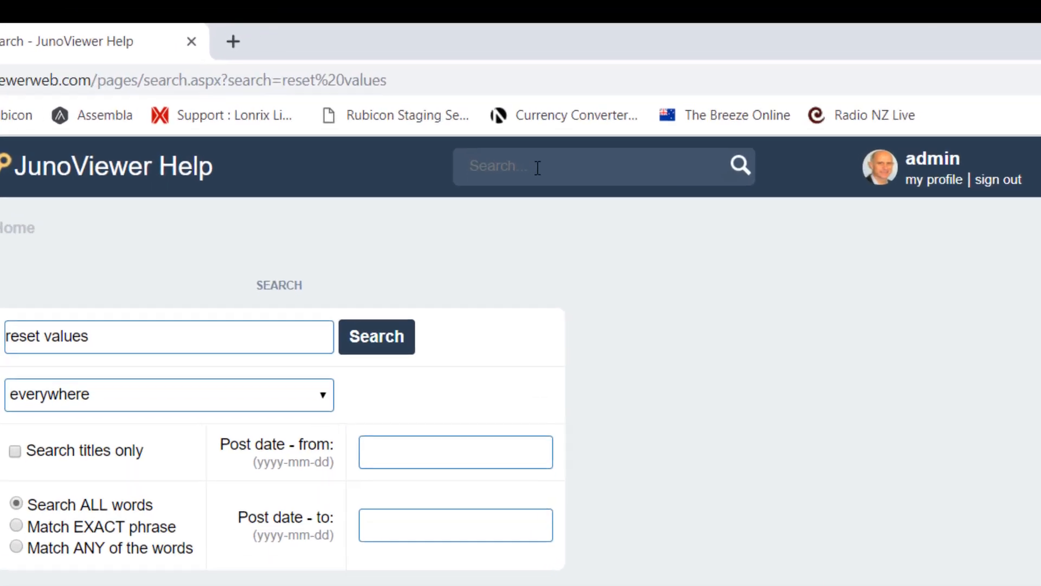
{"action": "left_click", "coordinate": [532, 88]}
{"action": "type", "text": "treatments"}
{"action": "key", "text": "Return"}
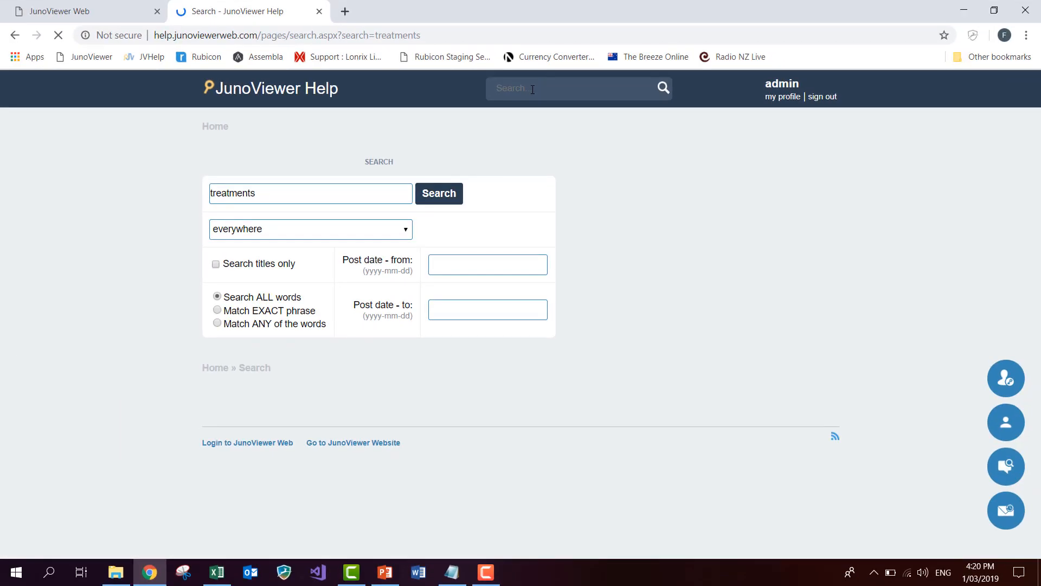
- Open the "DMS File - Treatment Options" help topic and read its example treatments sheet and parameter explanations
{"action": "scroll", "coordinate": [271, 412], "scroll_direction": "down", "scroll_amount": 20}
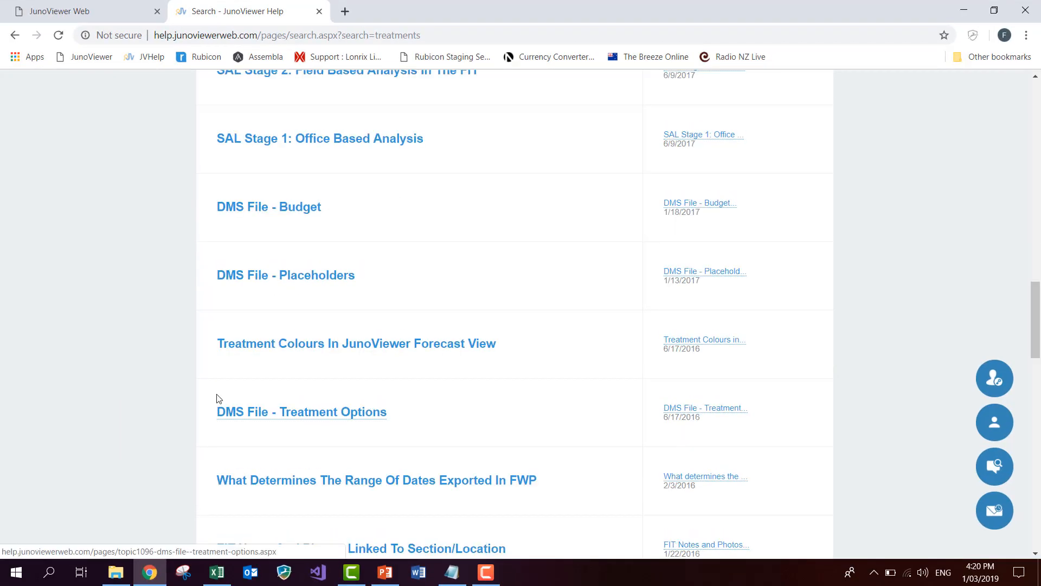
{"action": "left_click", "coordinate": [326, 414]}
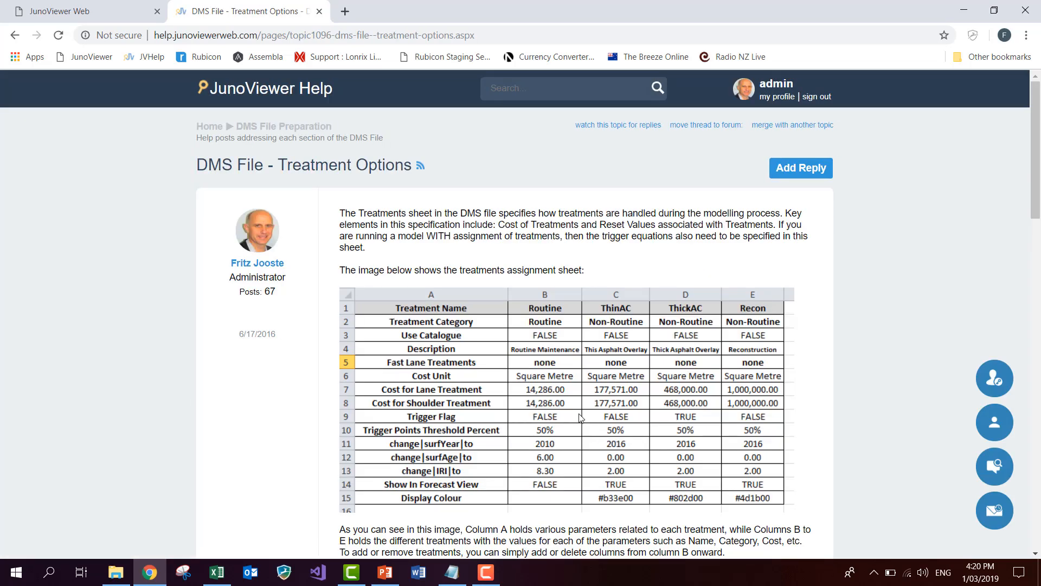
{"action": "scroll", "coordinate": [561, 390], "scroll_direction": "down", "scroll_amount": 2}
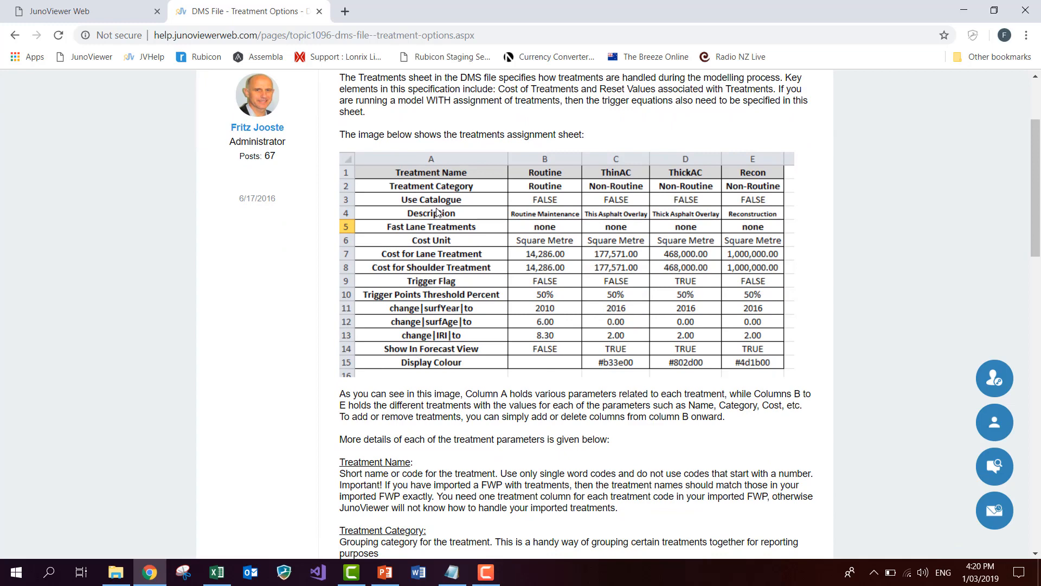
{"action": "scroll", "coordinate": [418, 415], "scroll_direction": "down", "scroll_amount": 5}
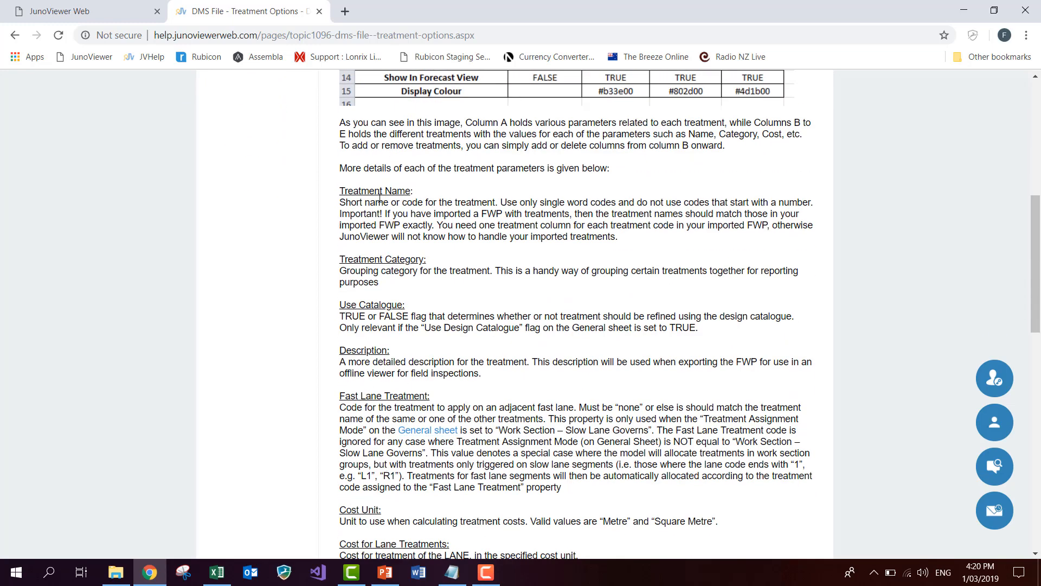
{"action": "scroll", "coordinate": [373, 257], "scroll_direction": "up", "scroll_amount": 8}
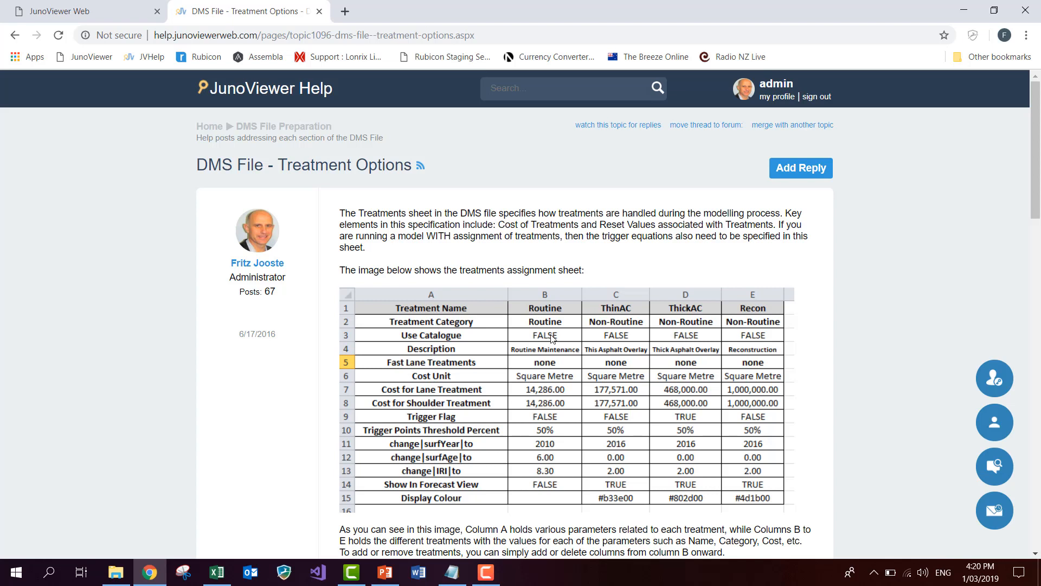
{"action": "scroll", "coordinate": [552, 338], "scroll_direction": "down", "scroll_amount": 1}
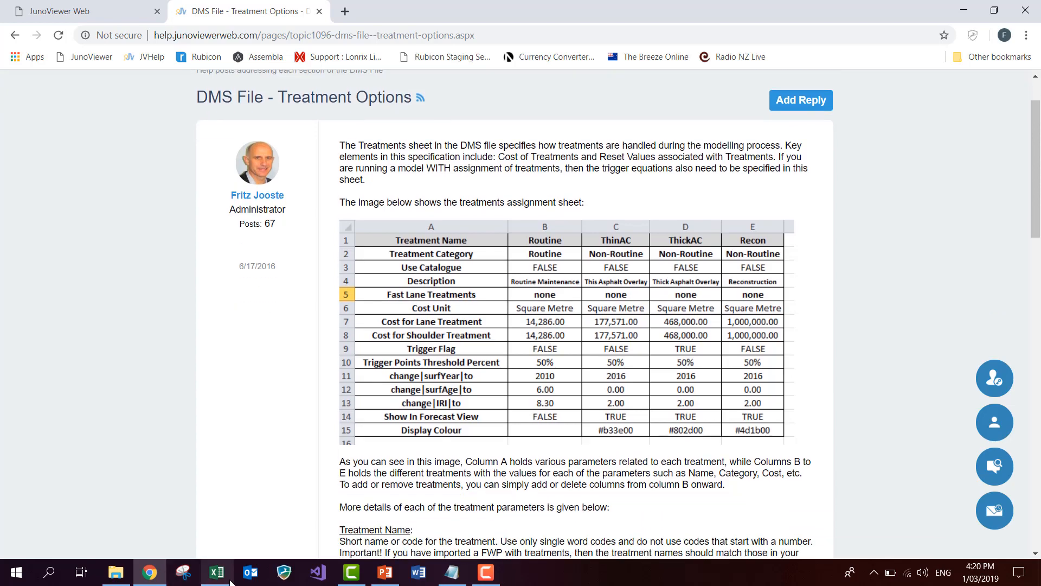
- Switch to the DMS workbook in Excel and look over the treatment names in B1 and C1 of the Treatments sheet
{"action": "left_click", "coordinate": [216, 573]}
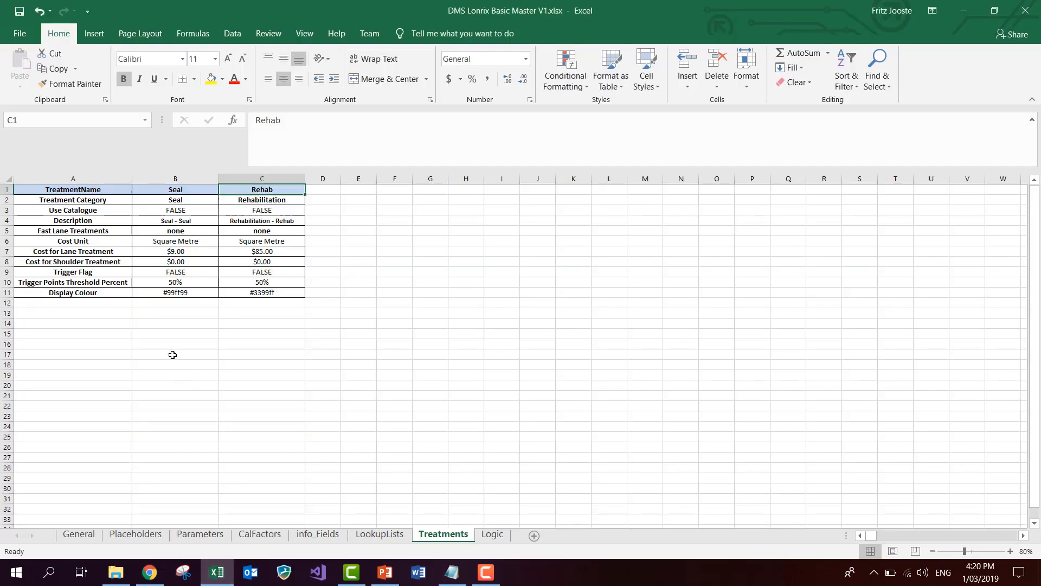
{"action": "left_click", "coordinate": [172, 354]}
{"action": "left_click", "coordinate": [161, 189]}
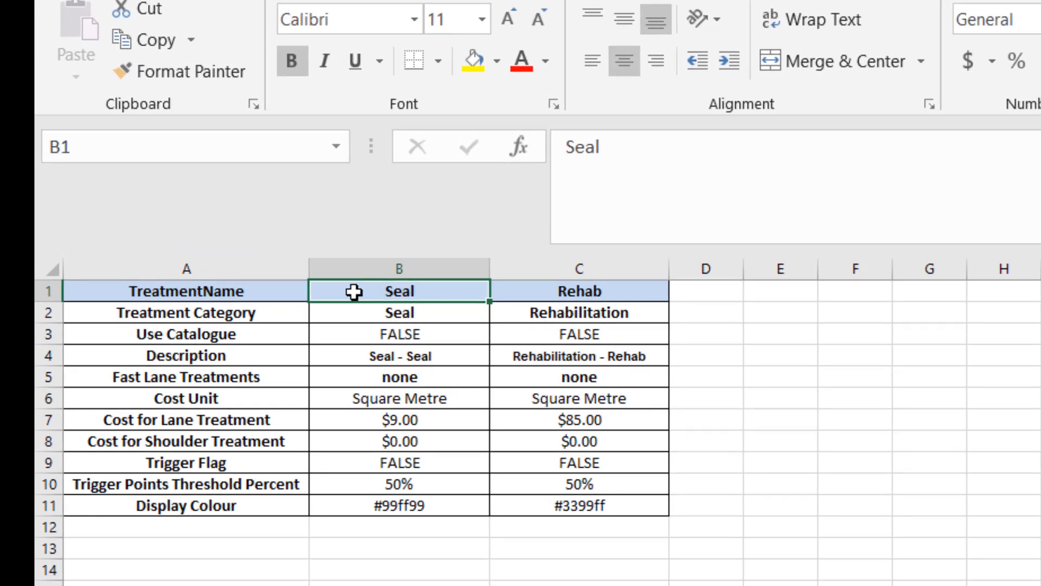
{"action": "left_click", "coordinate": [577, 295]}
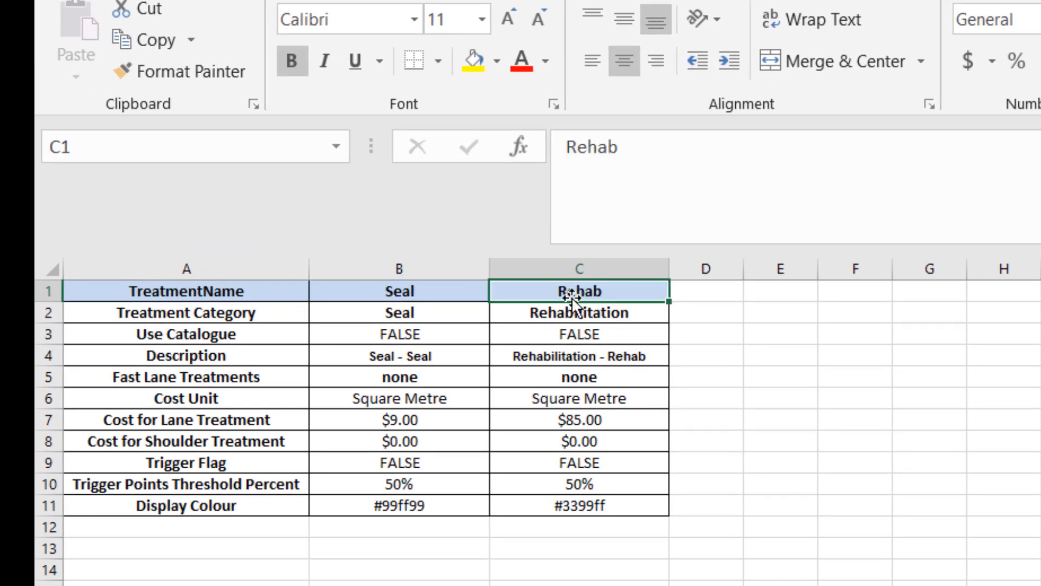
- Change the treatment name in B1 to "Surface Seal" and save the workbook
{"action": "left_click", "coordinate": [416, 288]}
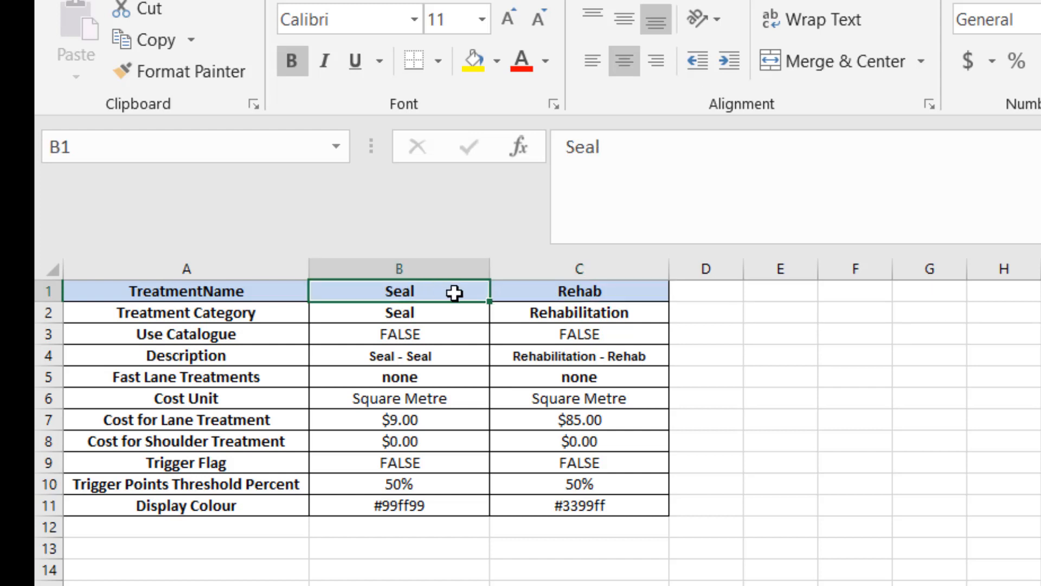
{"action": "type", "text": "Surfac"}
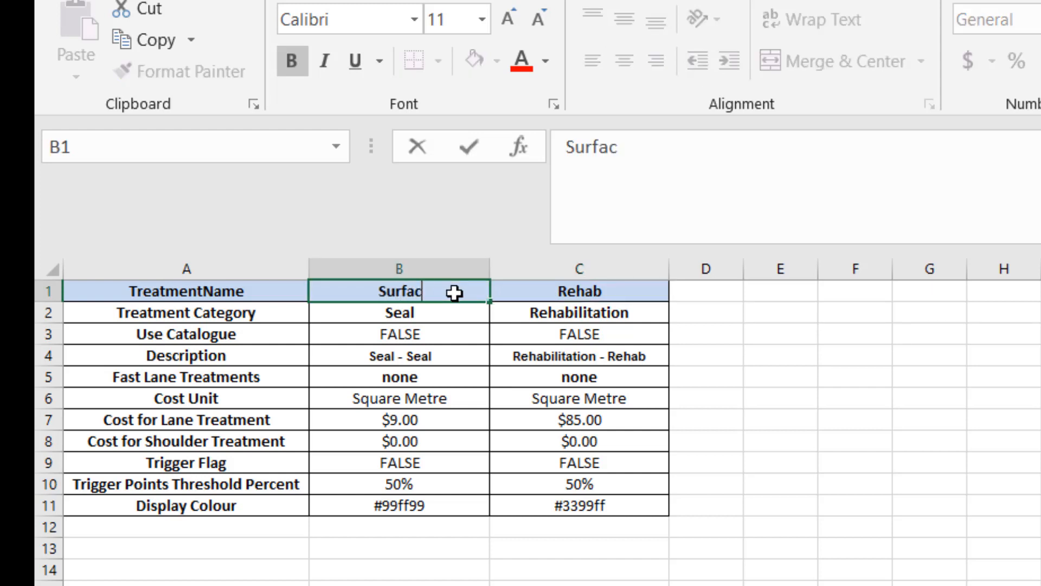
{"action": "type", "text": "e Seal"}
{"action": "key", "text": "Return"}
{"action": "left_click", "coordinate": [459, 293]}
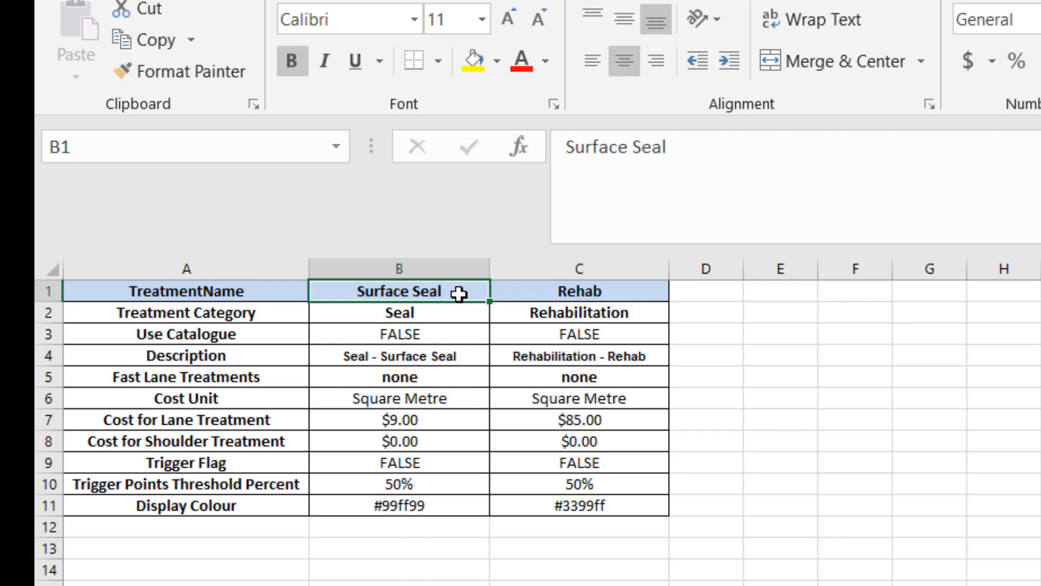
{"action": "left_click", "coordinate": [579, 585]}
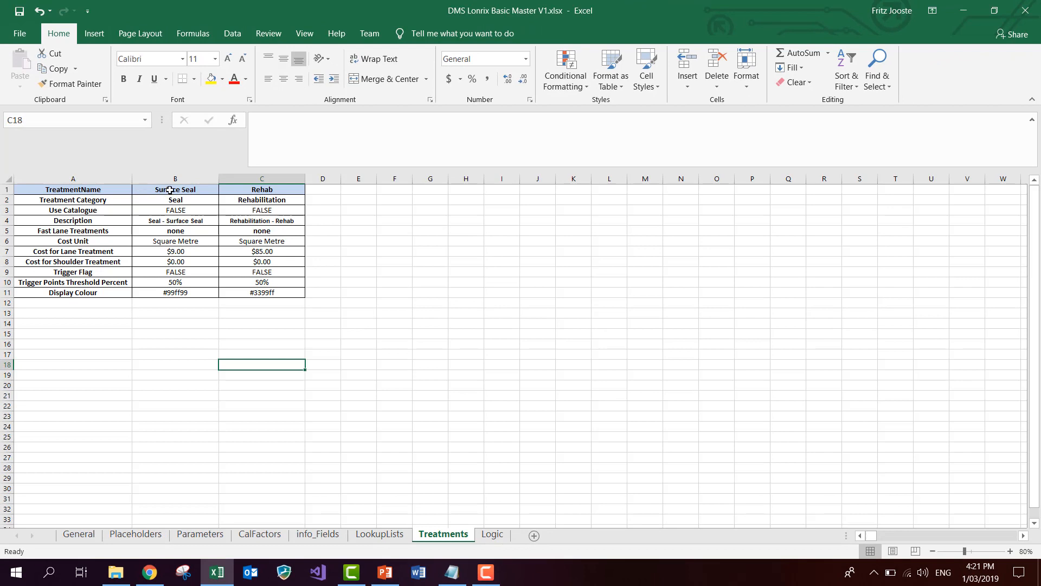
{"action": "left_click", "coordinate": [169, 191]}
{"action": "left_click", "coordinate": [20, 11]}
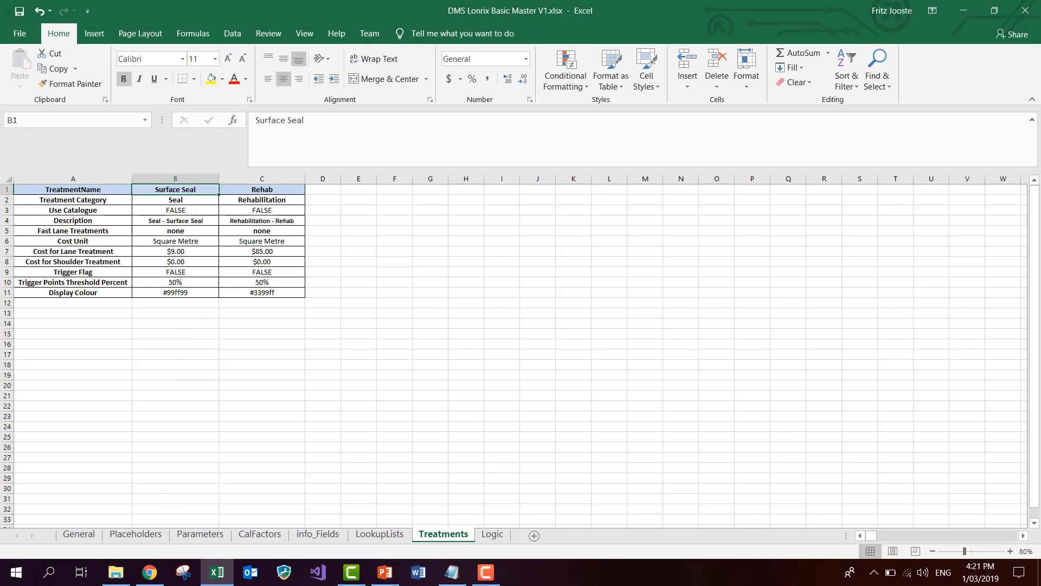
- Switch to JunoViewer Web in Chrome and upload DMS Lonrix Basic Master V1.xlsx on the Forecast Models page
{"action": "left_click", "coordinate": [149, 573]}
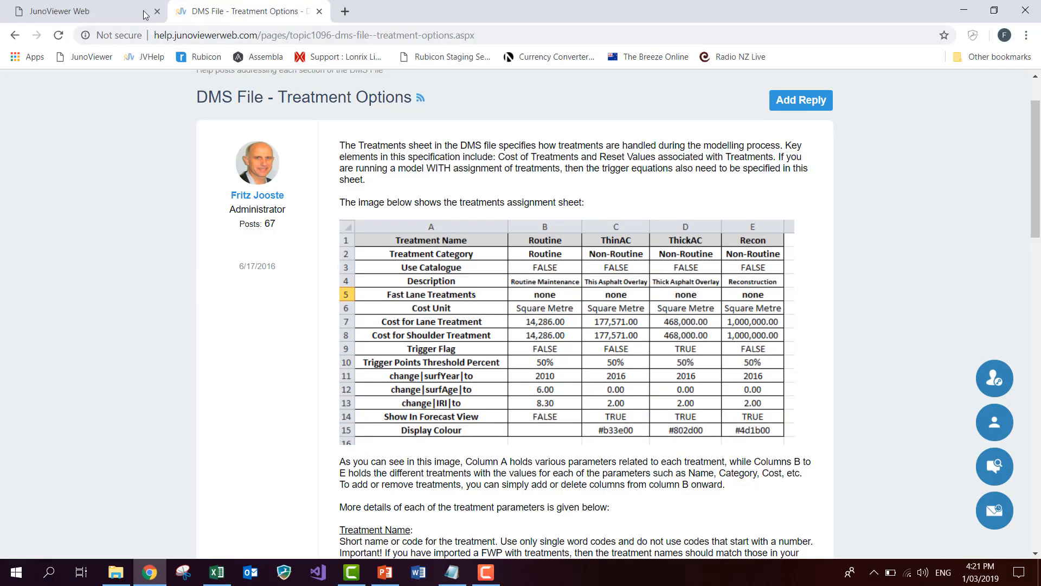
{"action": "left_click", "coordinate": [87, 10]}
{"action": "left_click", "coordinate": [813, 86]}
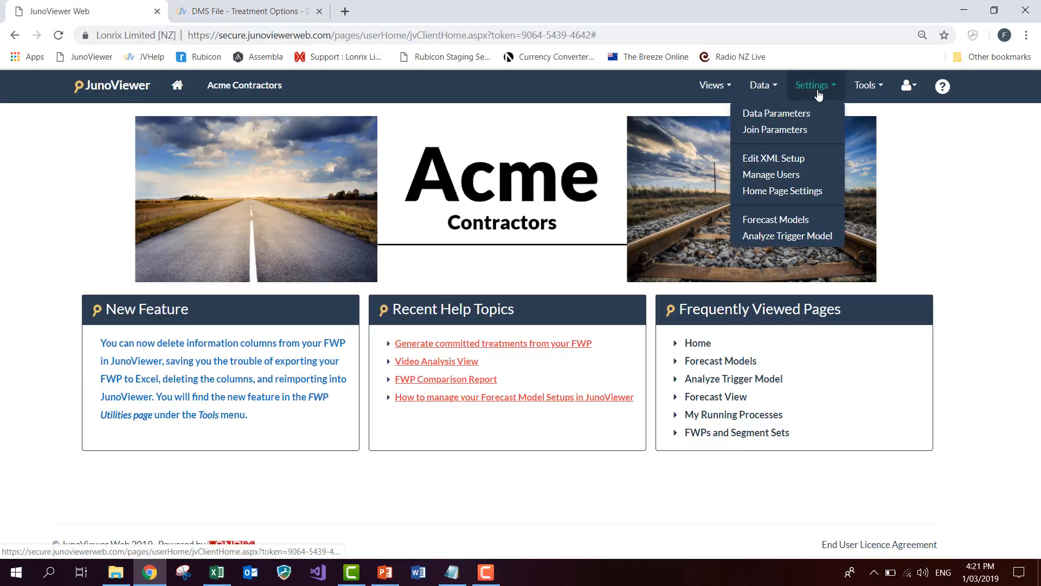
{"action": "left_click", "coordinate": [779, 218]}
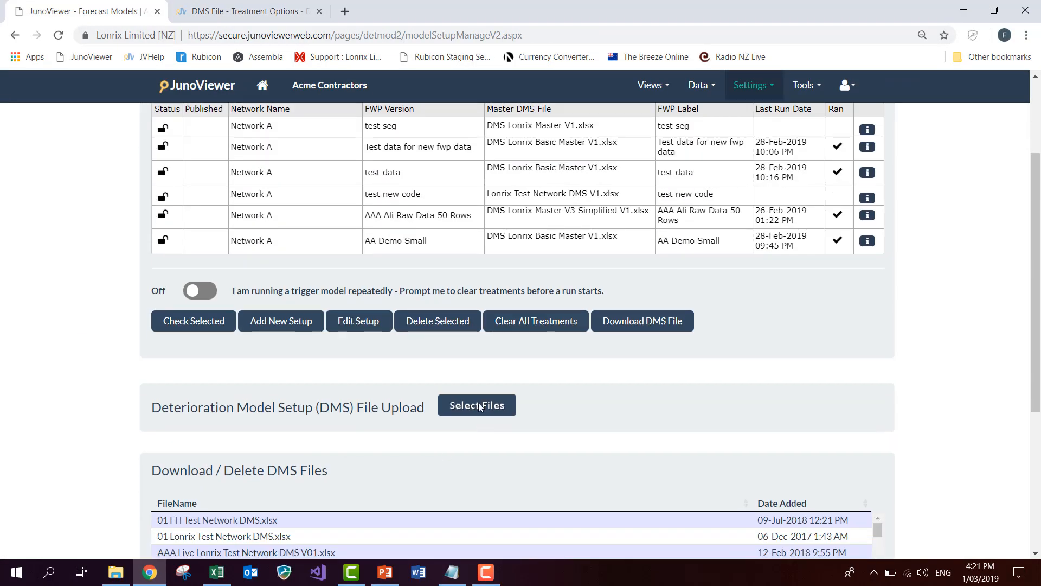
{"action": "left_click", "coordinate": [478, 405]}
{"action": "double_click", "coordinate": [312, 143]}
{"action": "left_click", "coordinate": [722, 436]}
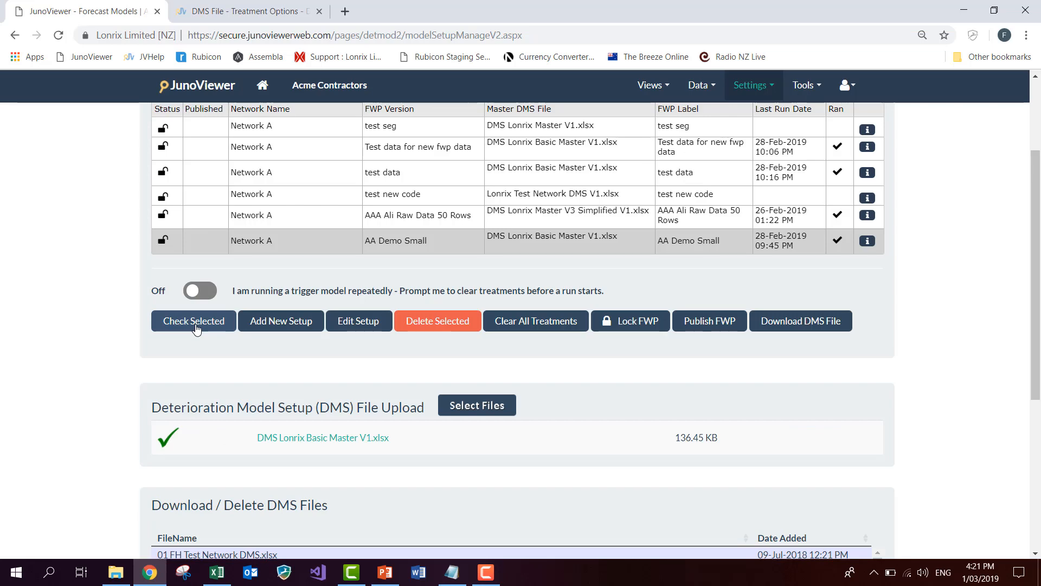
- Check the AA Demo Small forecast model setup for errors and close the resulting report
{"action": "left_click", "coordinate": [196, 323]}
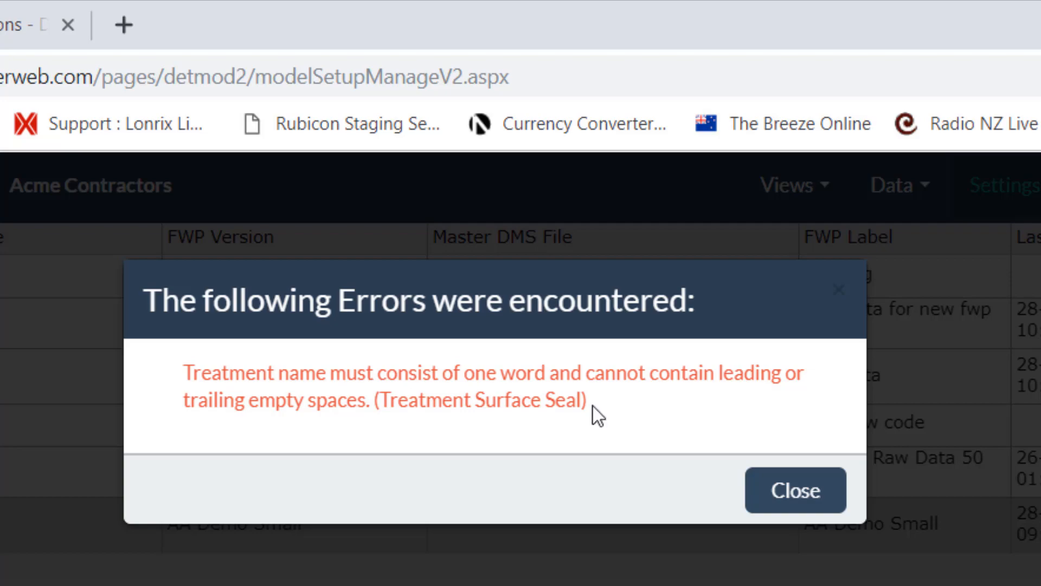
{"action": "left_click", "coordinate": [796, 490]}
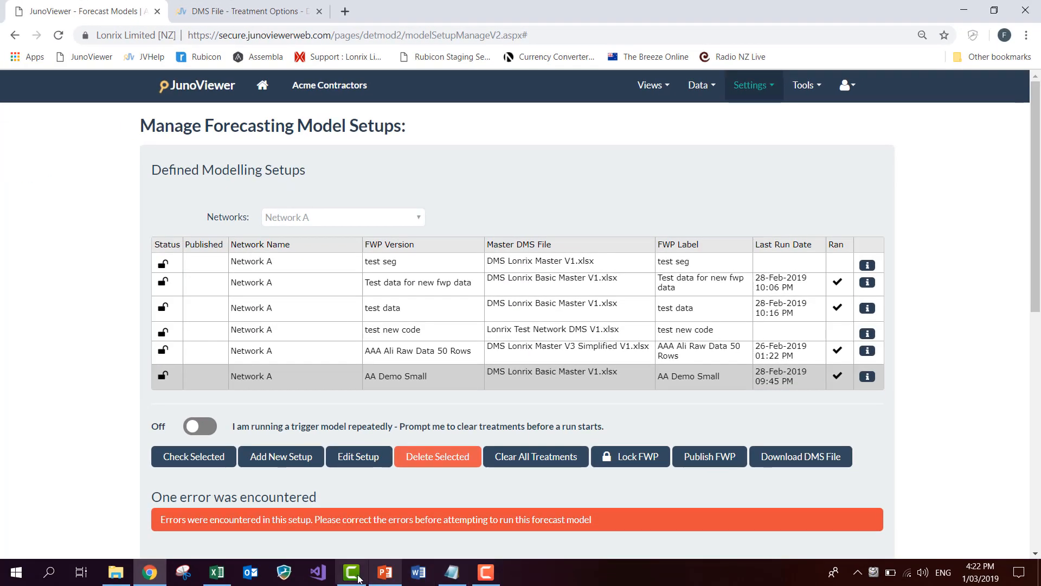
- Switch back to the Excel workbook and set the treatment name in B1 to "Seal"
{"action": "left_click", "coordinate": [217, 572]}
{"action": "left_click", "coordinate": [156, 188]}
{"action": "left_click", "coordinate": [158, 212]}
{"action": "left_click", "coordinate": [158, 189]}
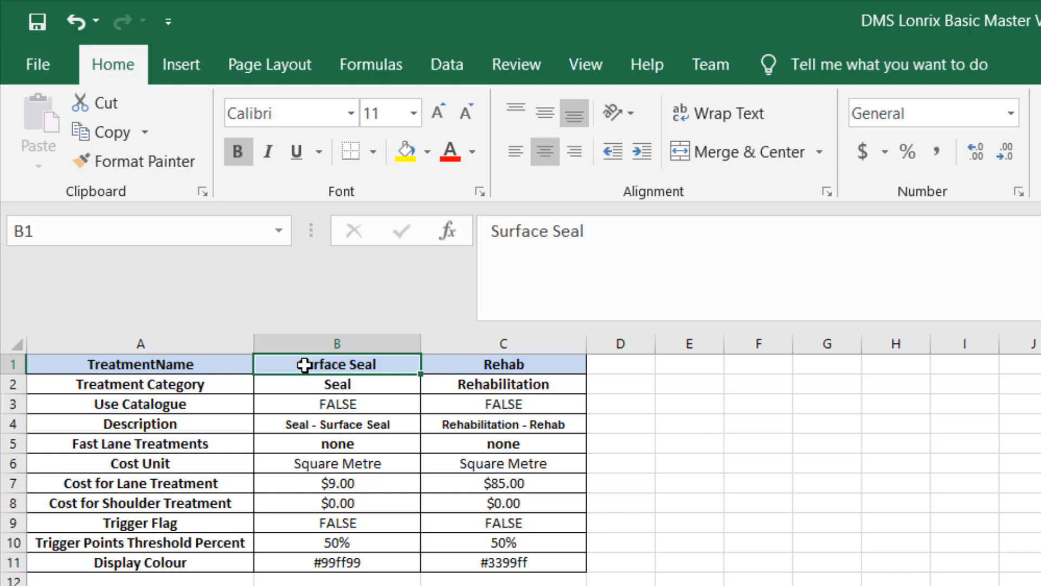
{"action": "type", "text": "SEa"}
{"action": "key", "text": "BackSpace"}
{"action": "key", "text": "BackSpace"}
{"action": "type", "text": "eal"}
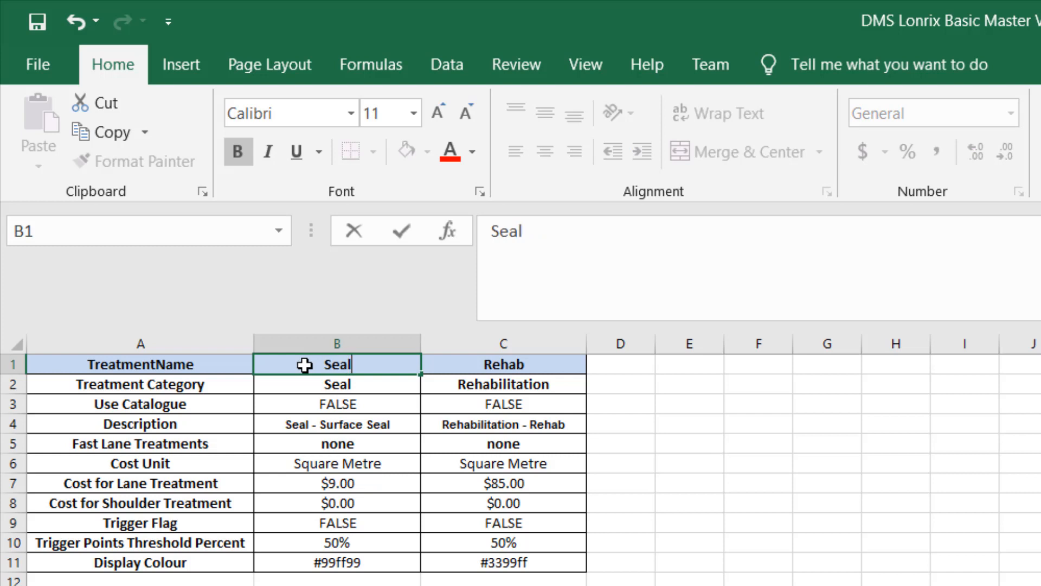
{"action": "key", "text": "Return"}
- Set the Seal treatment's category in B2 to "Surface Seal"
{"action": "key", "text": "Down"}
{"action": "key", "text": "Up"}
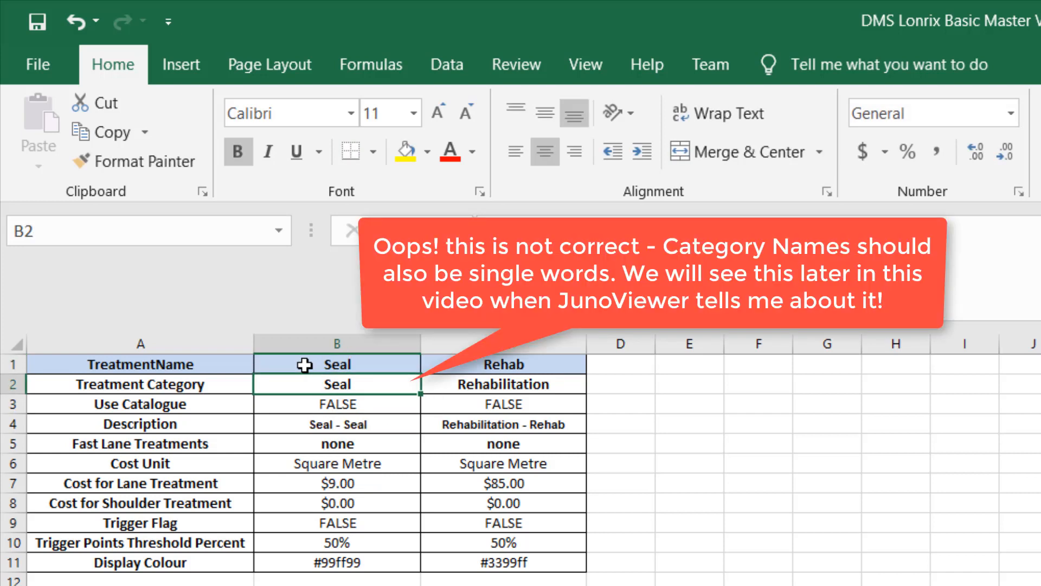
{"action": "type", "text": "Surfa"}
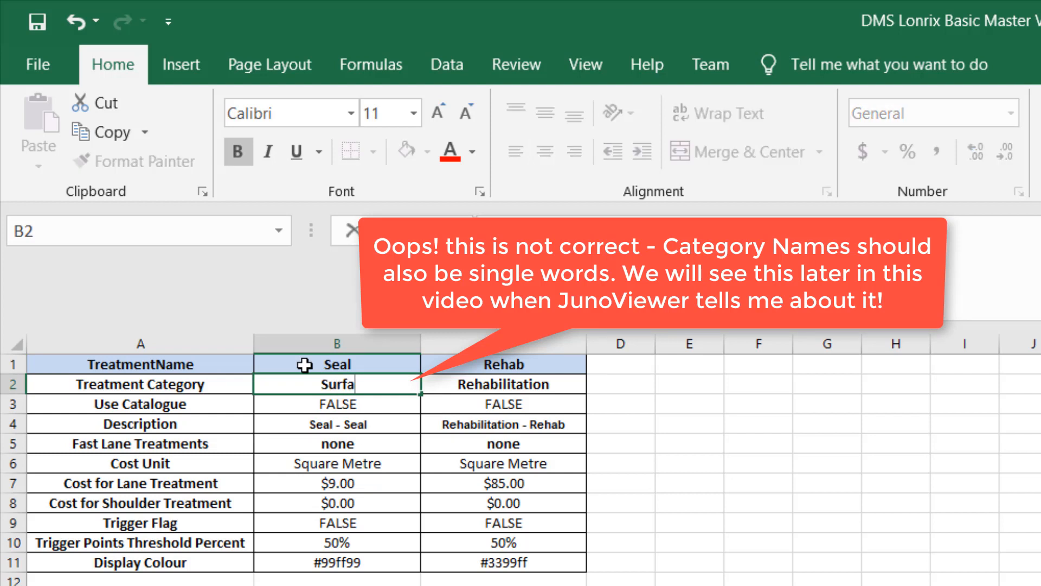
{"action": "type", "text": "ce Seal"}
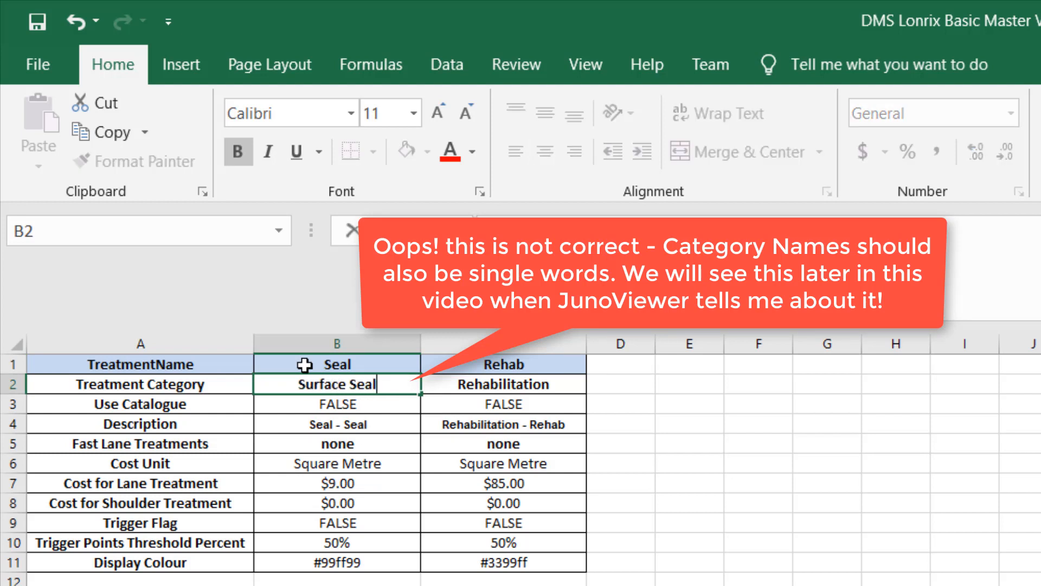
{"action": "key", "text": "Return"}
- Review the treatment names in row 1, the Seal category and catalogue flag, and the description formulas in row 4
{"action": "key", "text": "Up"}
{"action": "key", "text": "Up"}
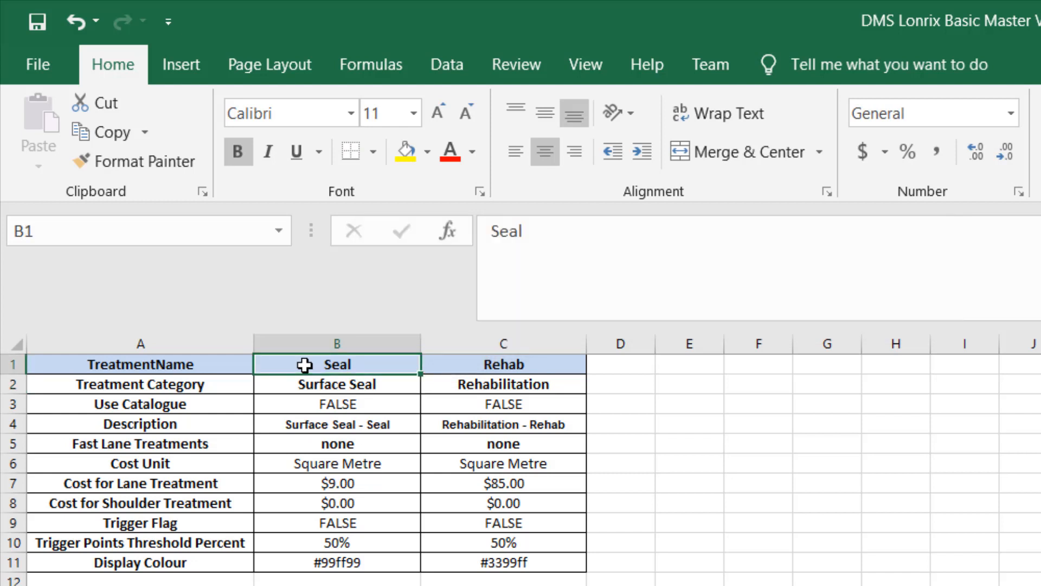
{"action": "key", "text": "Right"}
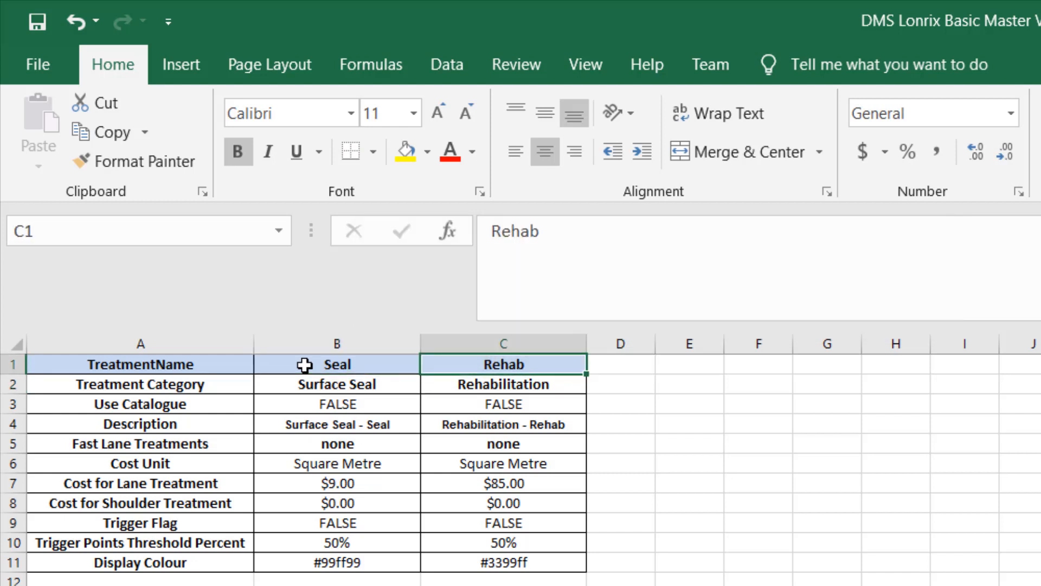
{"action": "key", "text": "Left"}
{"action": "key", "text": "Down"}
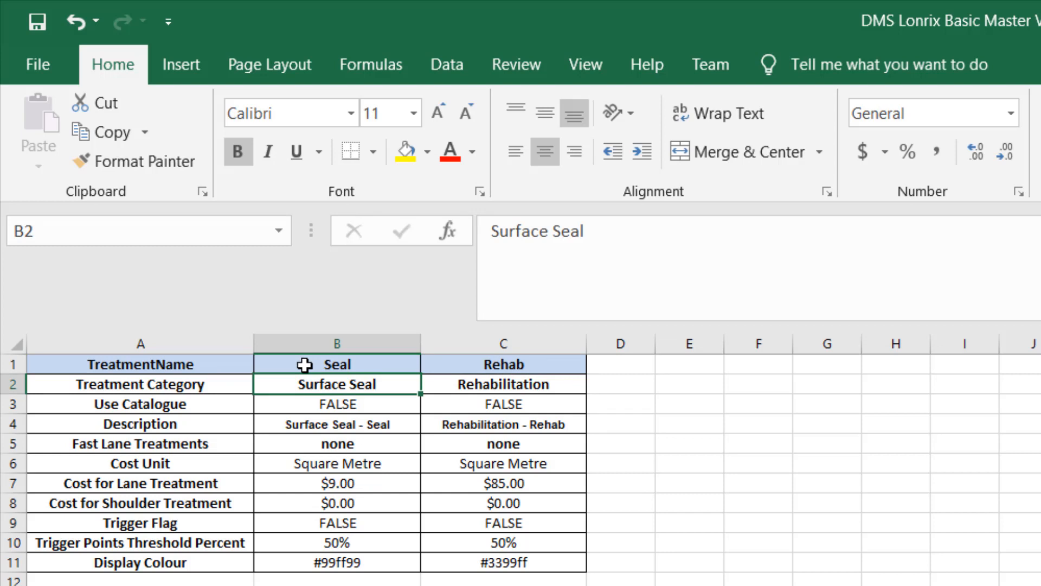
{"action": "key", "text": "Down"}
{"action": "key", "text": "Down"}
{"action": "key", "text": "Up"}
{"action": "key", "text": "Down"}
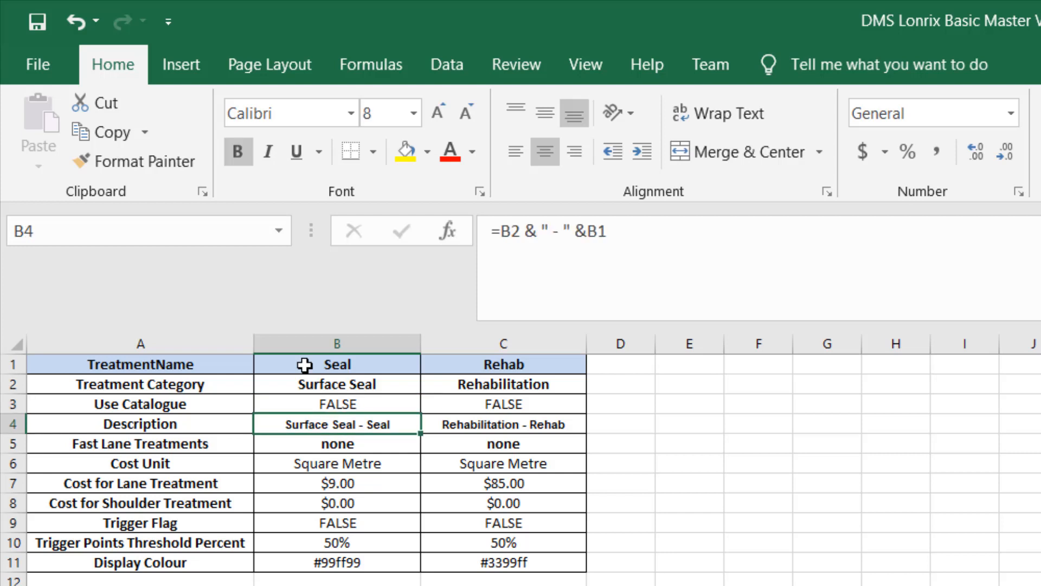
{"action": "key", "text": "Right"}
{"action": "key", "text": "Left"}
{"action": "key", "text": "Right"}
{"action": "key", "text": "Left"}
- Review the Seal treatment's fast lane setting, cost unit options and lane and shoulder costs, keeping the cost unit at Square Metre
{"action": "key", "text": "Down"}
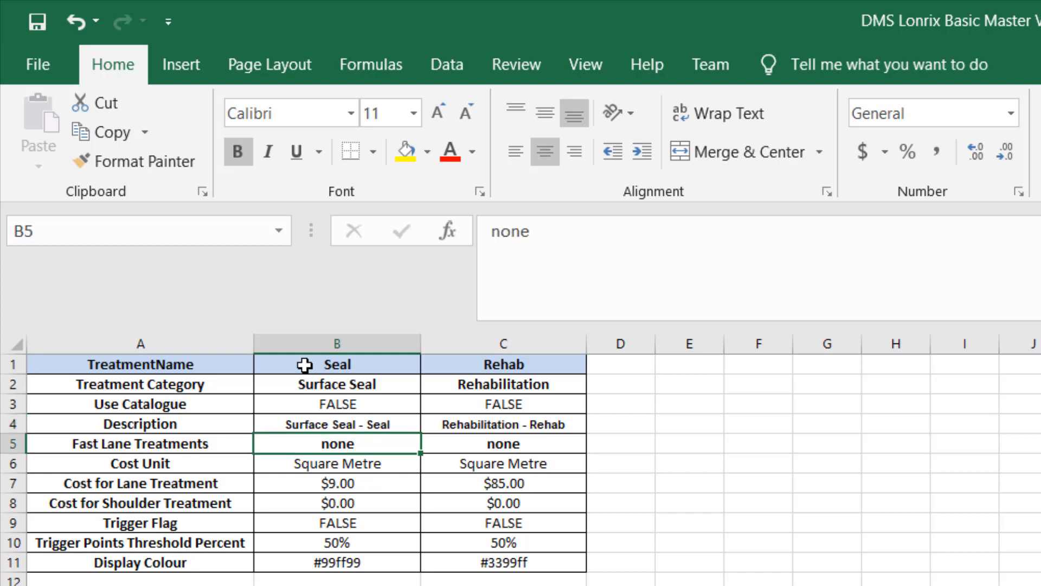
{"action": "key", "text": "Down"}
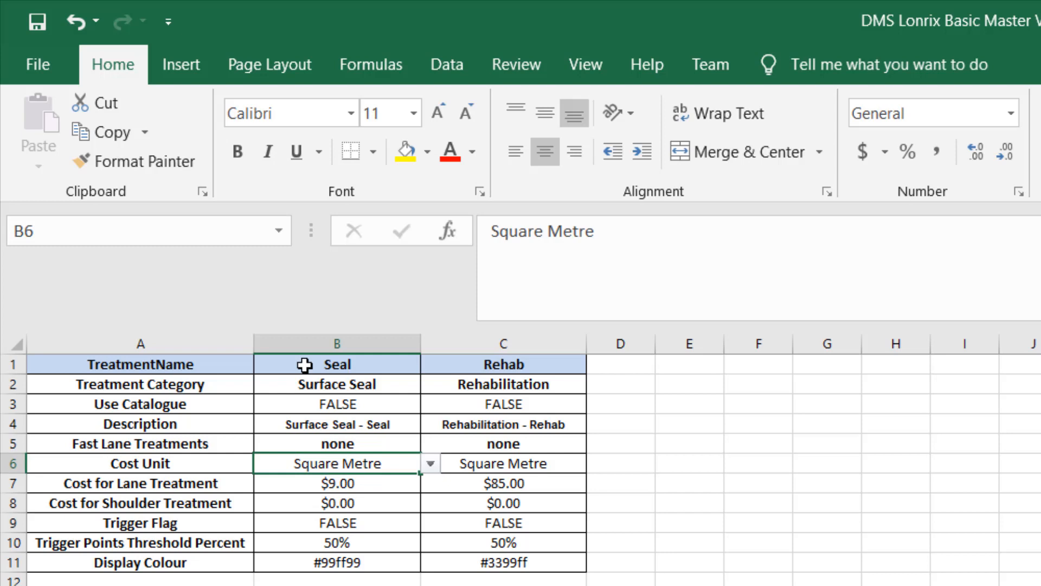
{"action": "left_click", "coordinate": [431, 463]}
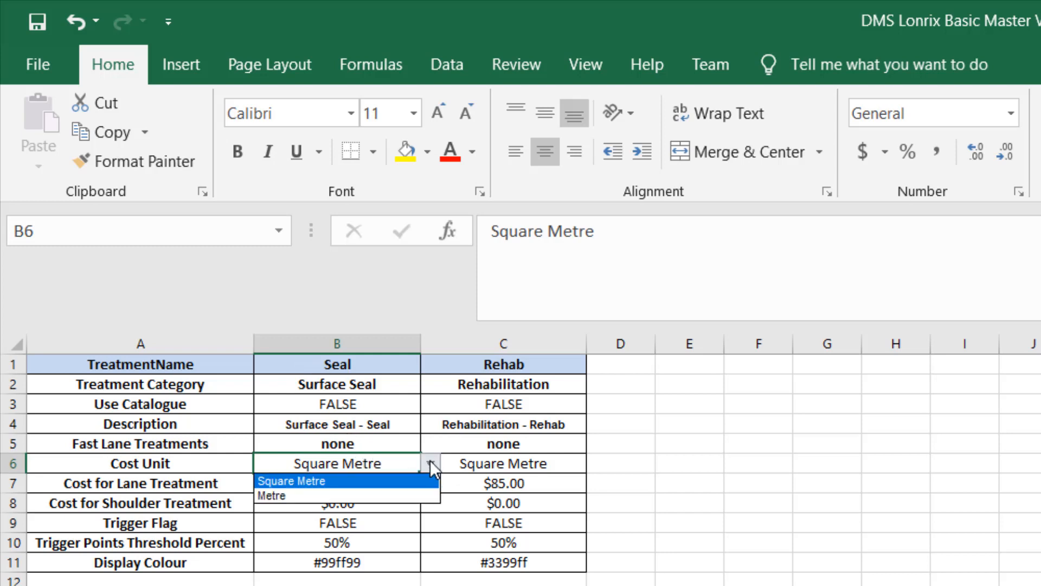
{"action": "left_click", "coordinate": [302, 482]}
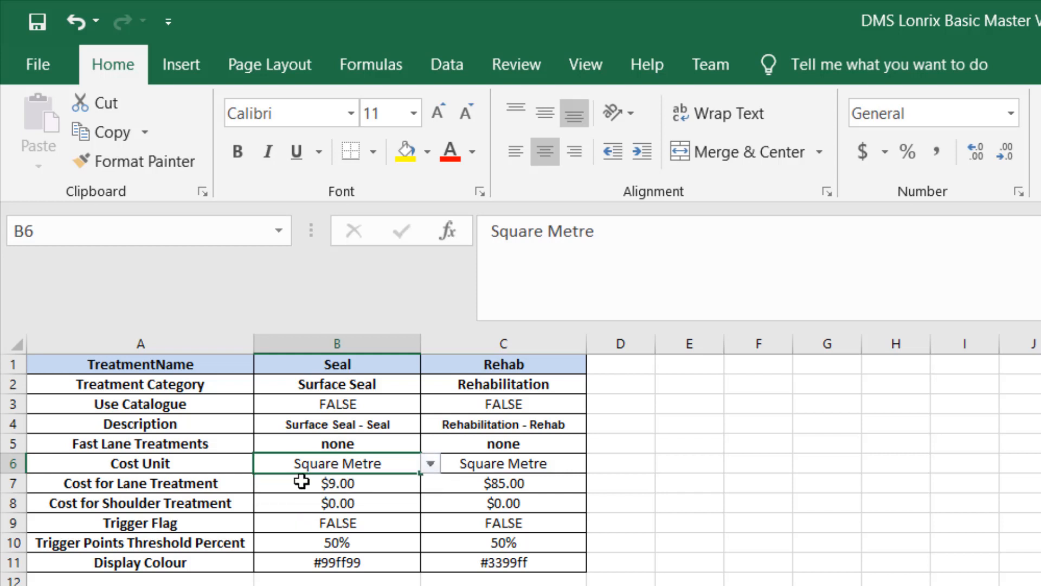
{"action": "left_click", "coordinate": [326, 483]}
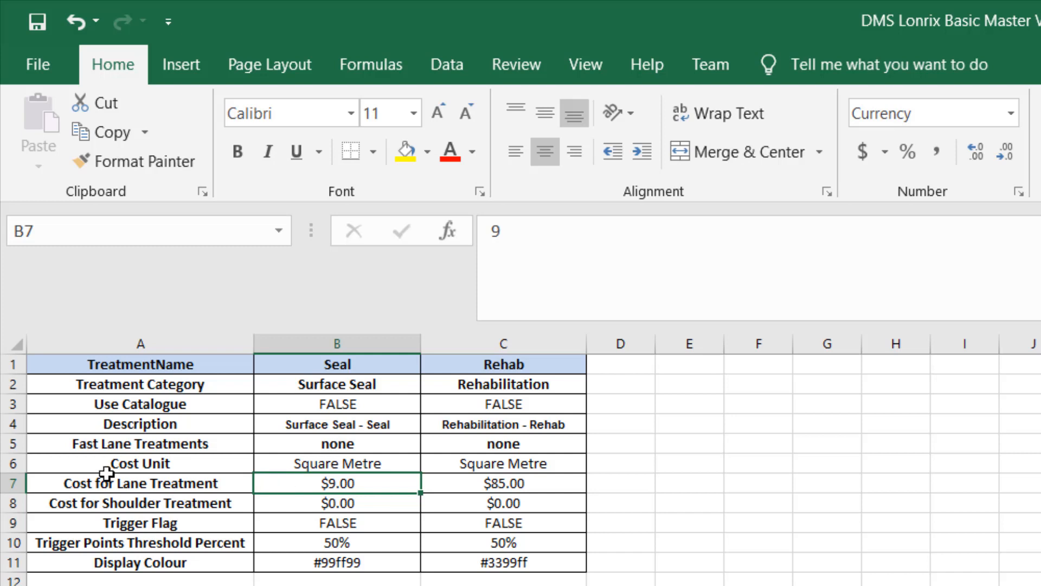
{"action": "left_click", "coordinate": [337, 502]}
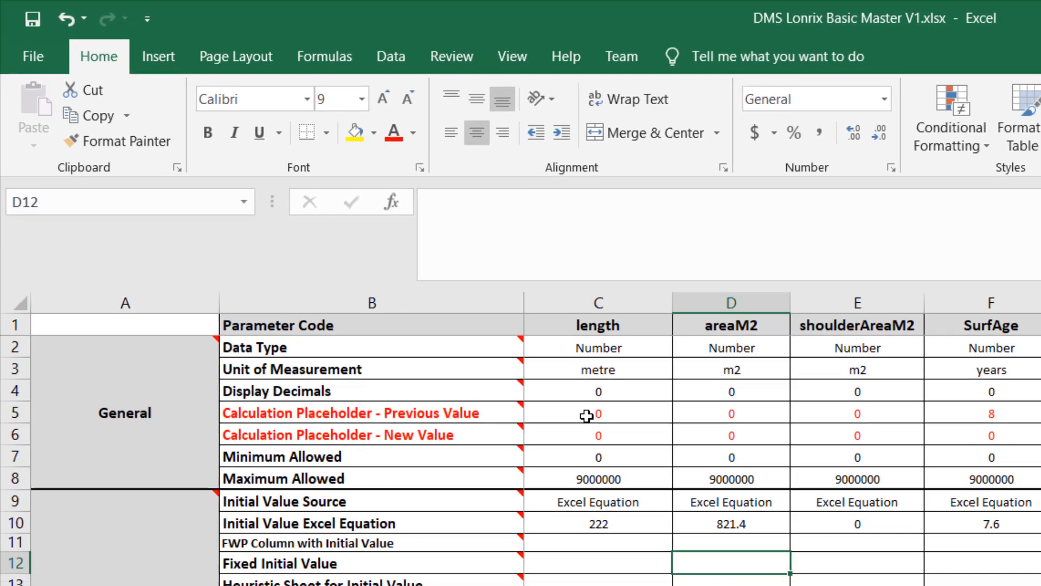
- On the Parameters sheet, examine the cell names of the Previous Value placeholders in row 5, starting from the length parameter
{"action": "left_click", "coordinate": [660, 467]}
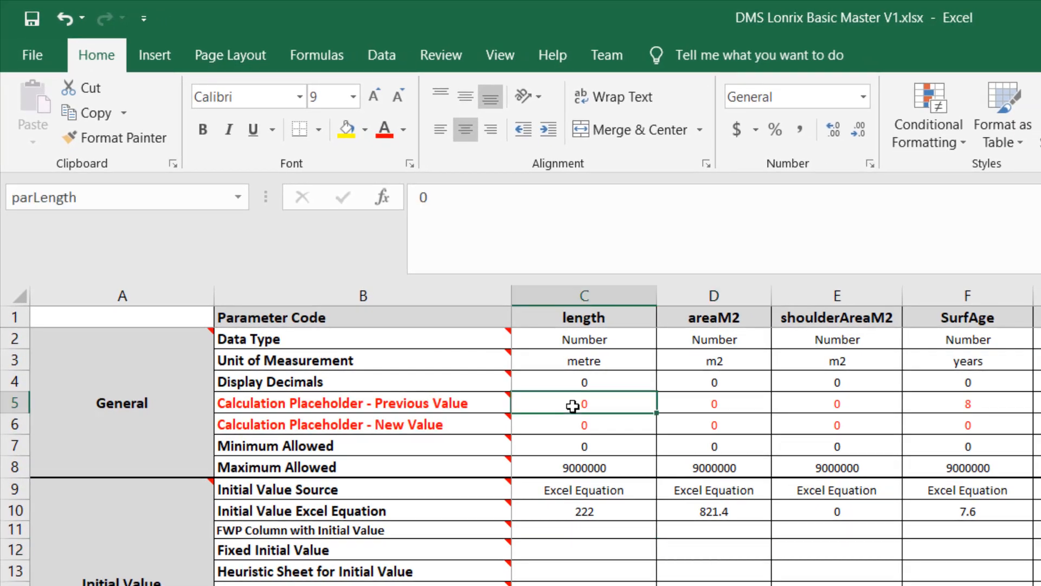
{"action": "key", "text": "Right"}
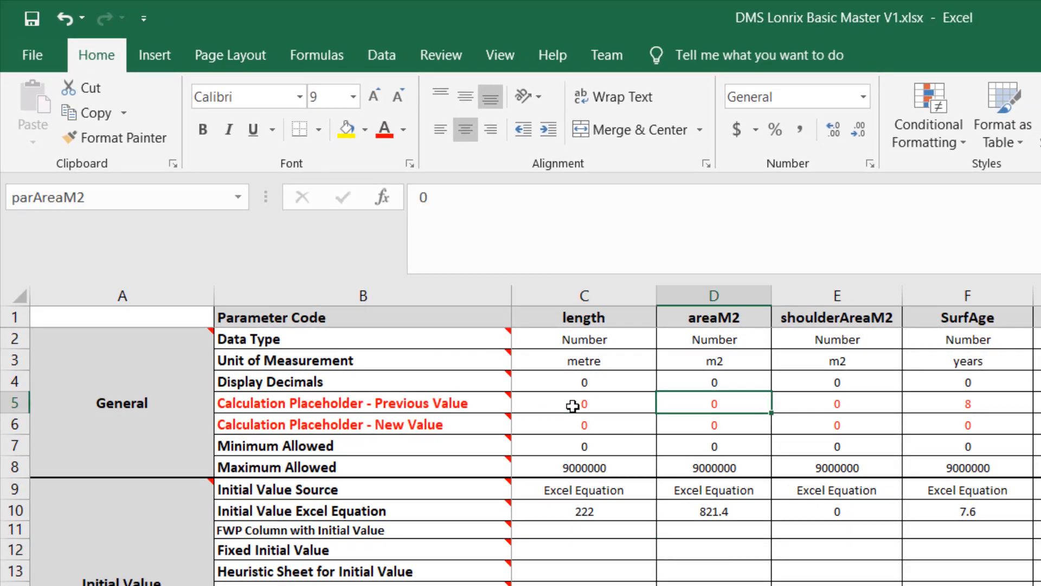
{"action": "left_click", "coordinate": [573, 406]}
{"action": "key", "text": "Right"}
{"action": "left_click", "coordinate": [573, 406]}
{"action": "key", "text": "Right"}
{"action": "key", "text": "Down"}
{"action": "key", "text": "Up"}
- Examine the initial value equations for length, areaM2 and SurfAge in row 10, consulting the Placeholders sheet for the names used
{"action": "left_click", "coordinate": [563, 513]}
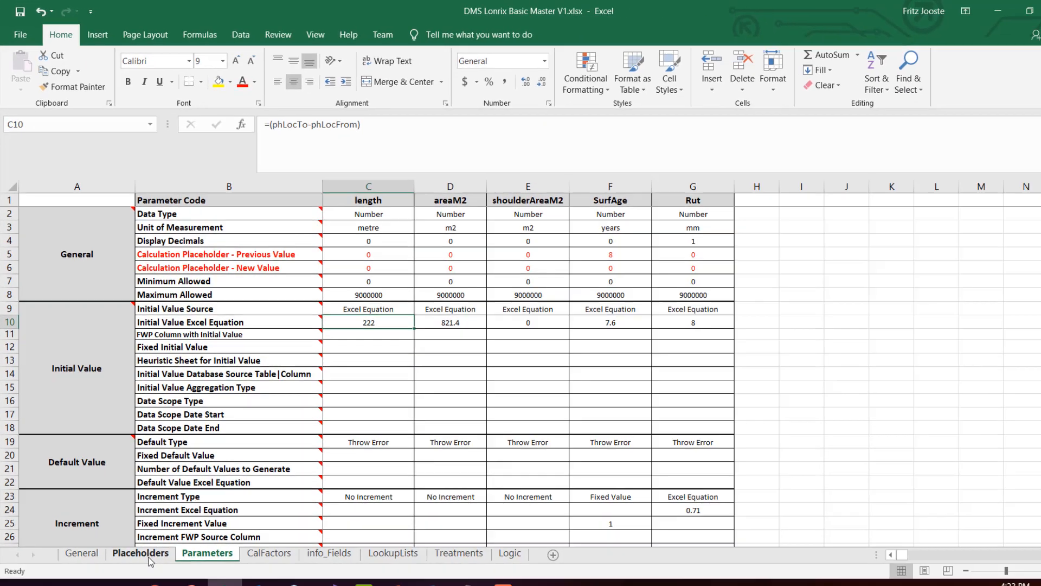
{"action": "key", "text": "ctrl+Page_Up"}
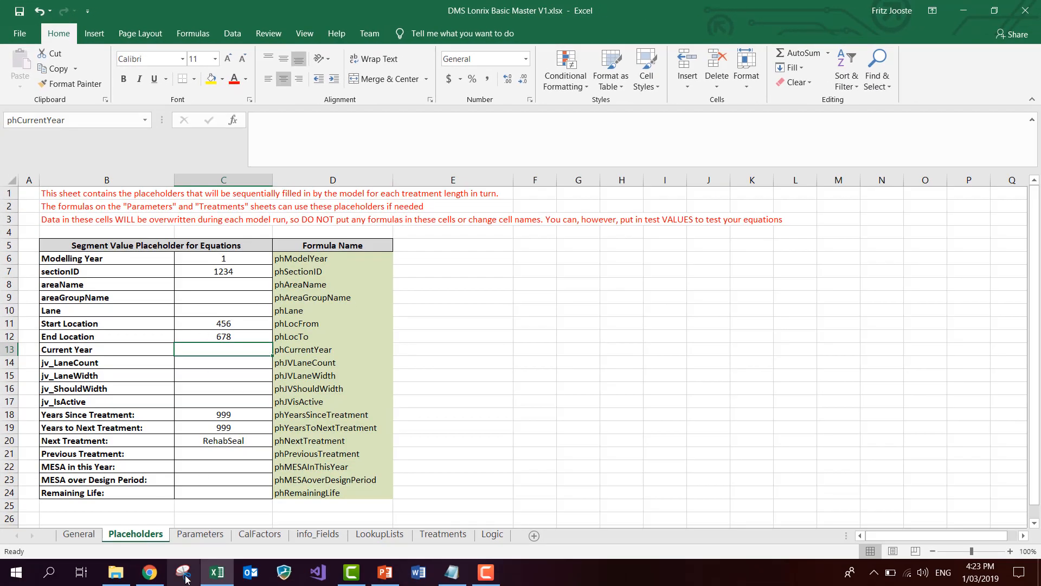
{"action": "left_click", "coordinate": [200, 535]}
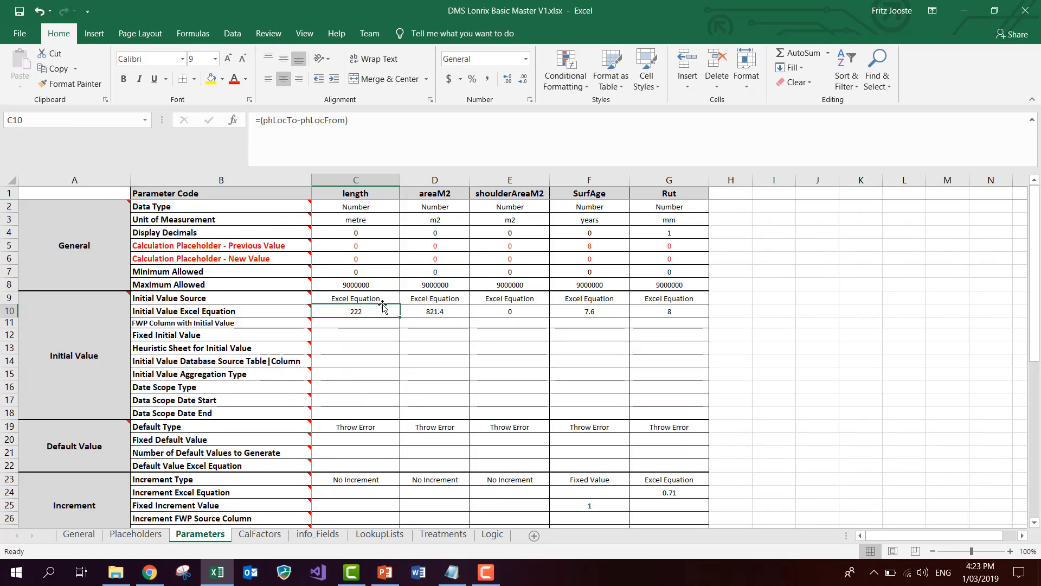
{"action": "left_click", "coordinate": [423, 310]}
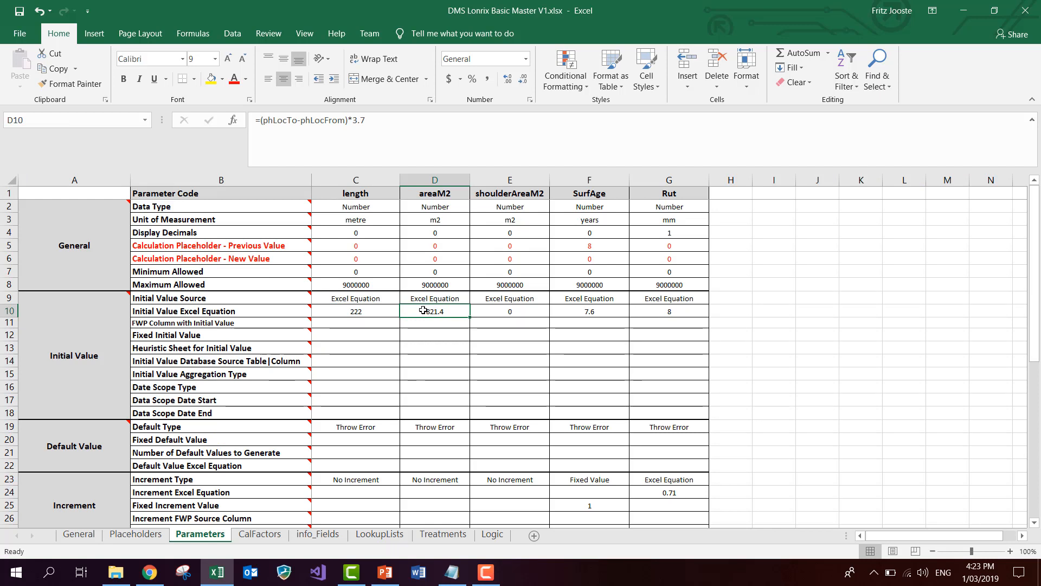
{"action": "left_click", "coordinate": [583, 311]}
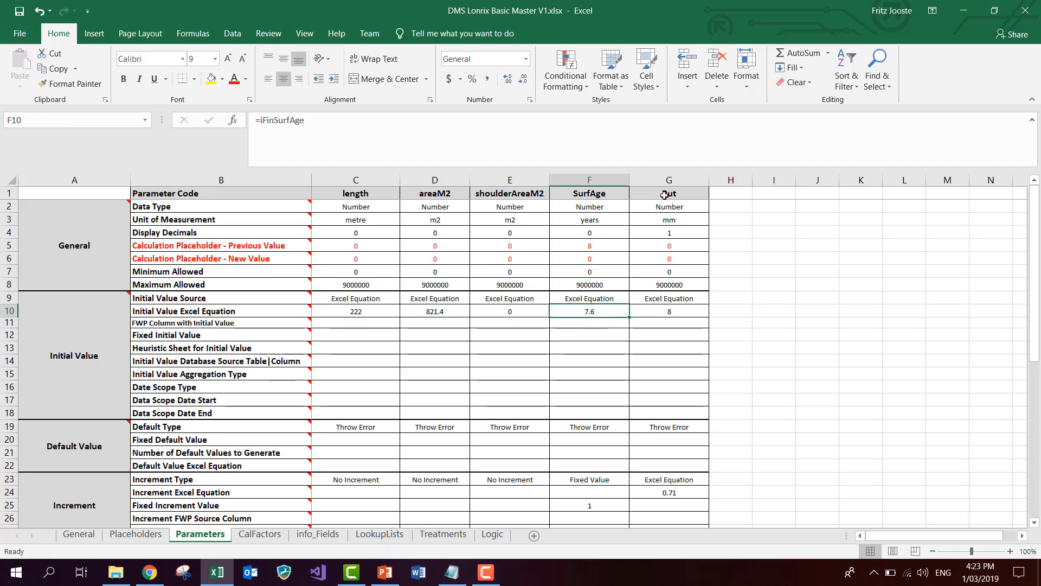
- Review the areaM2 initial value equation and the length, areaM2 and shoulderAreaM2 parameter columns
{"action": "left_click", "coordinate": [424, 312]}
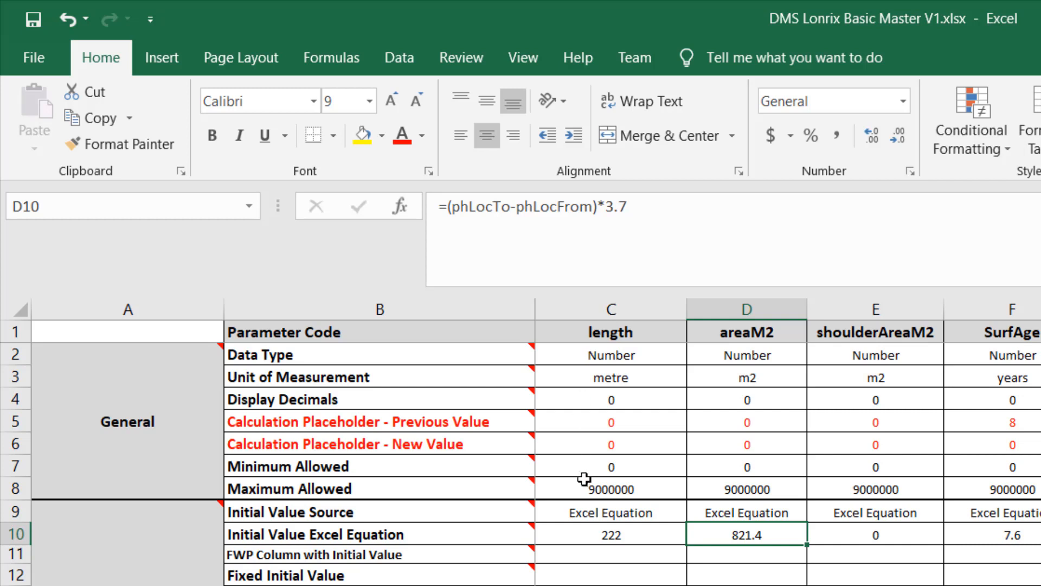
{"action": "left_click_drag", "start_coordinate": [573, 308], "coordinate": [876, 309]}
{"action": "left_click", "coordinate": [663, 479]}
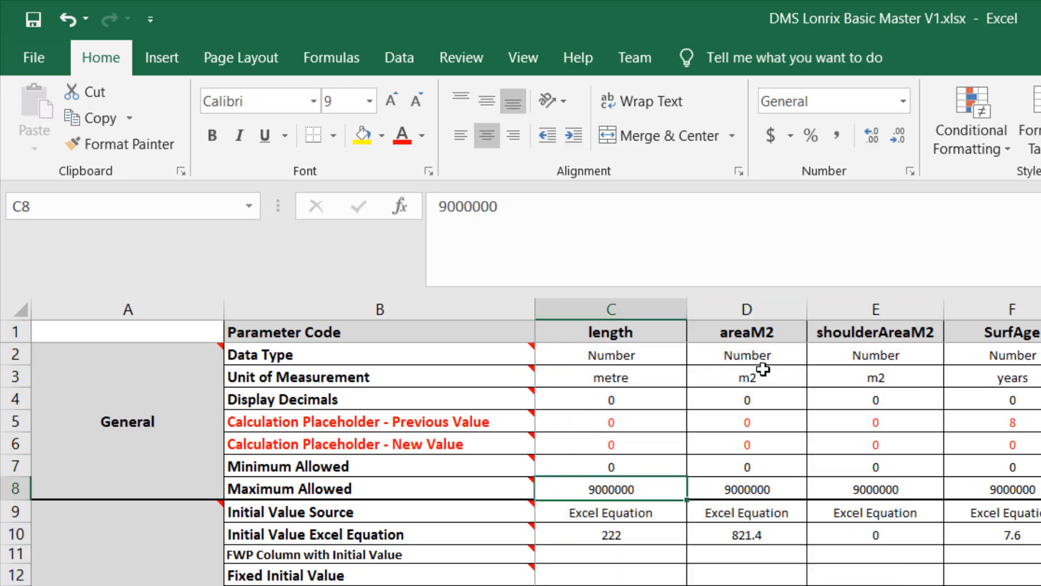
{"action": "left_click", "coordinate": [755, 339]}
{"action": "left_click", "coordinate": [859, 335]}
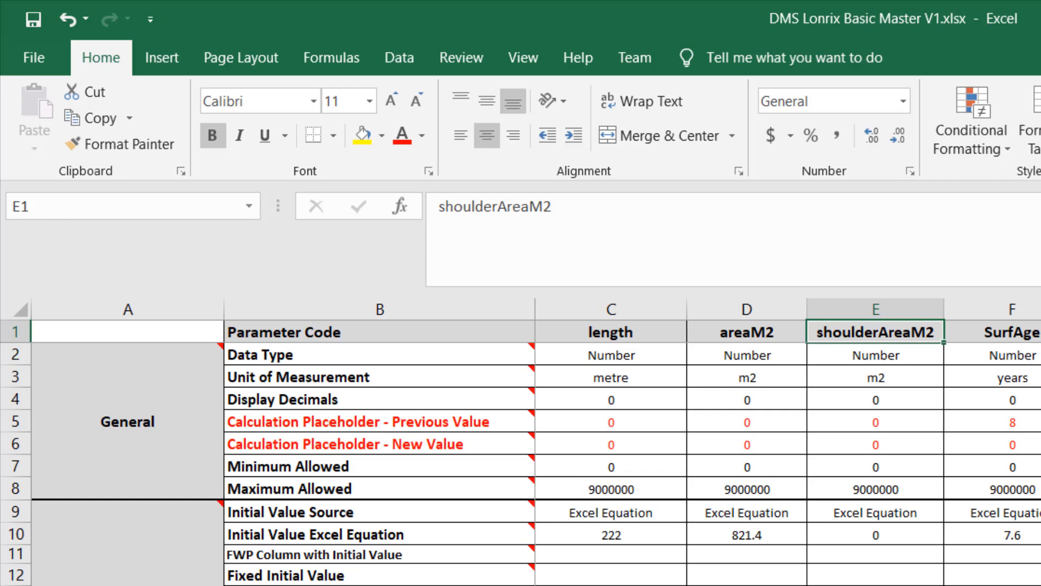
- Return to the Treatments sheet and review the lane and shoulder treatment costs for Seal and Rehab in rows 7 and 8
{"action": "key", "text": "ctrl+Page_Down"}
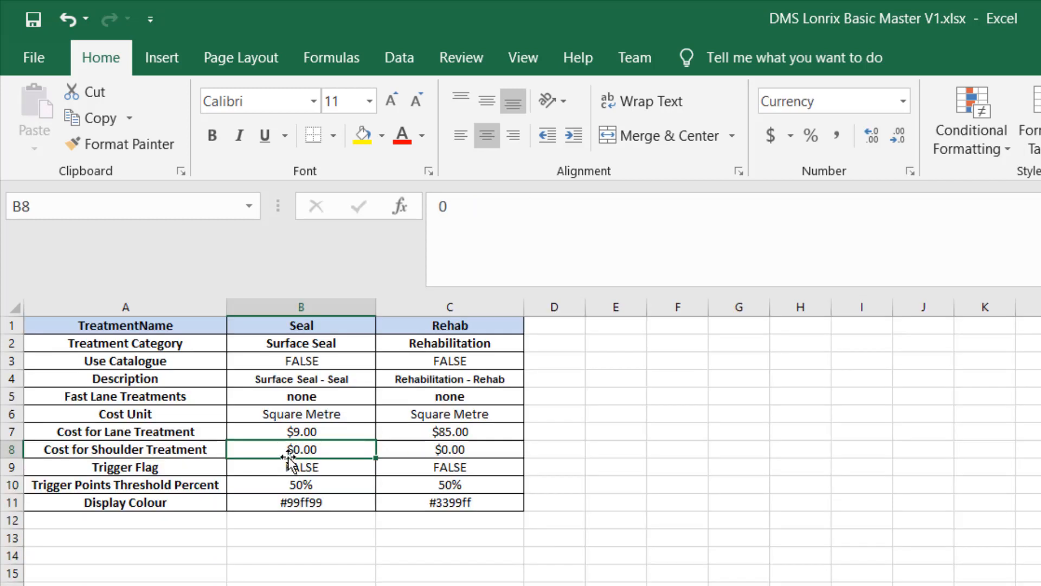
{"action": "left_click", "coordinate": [308, 432]}
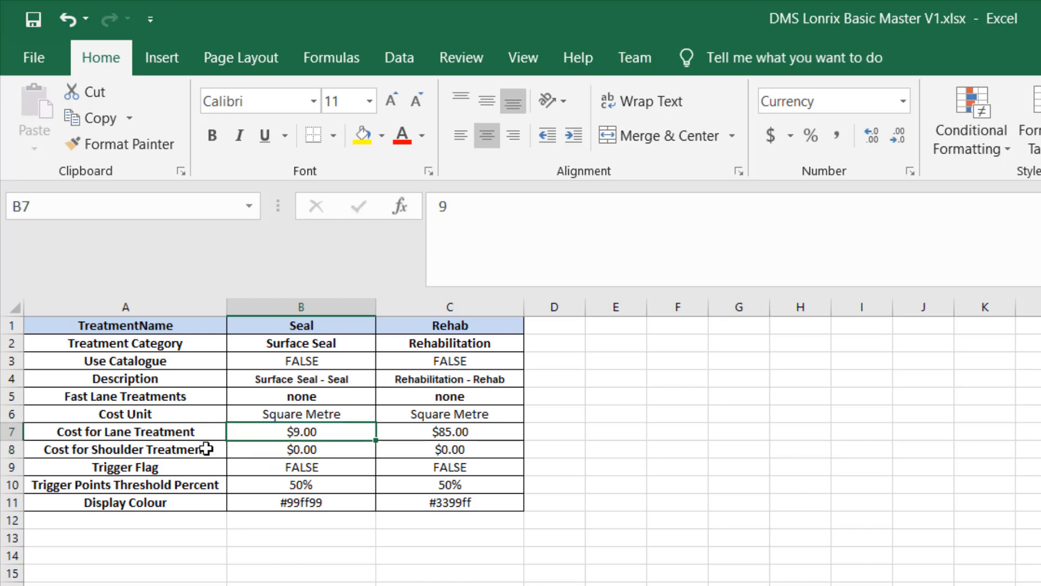
{"action": "left_click", "coordinate": [295, 454]}
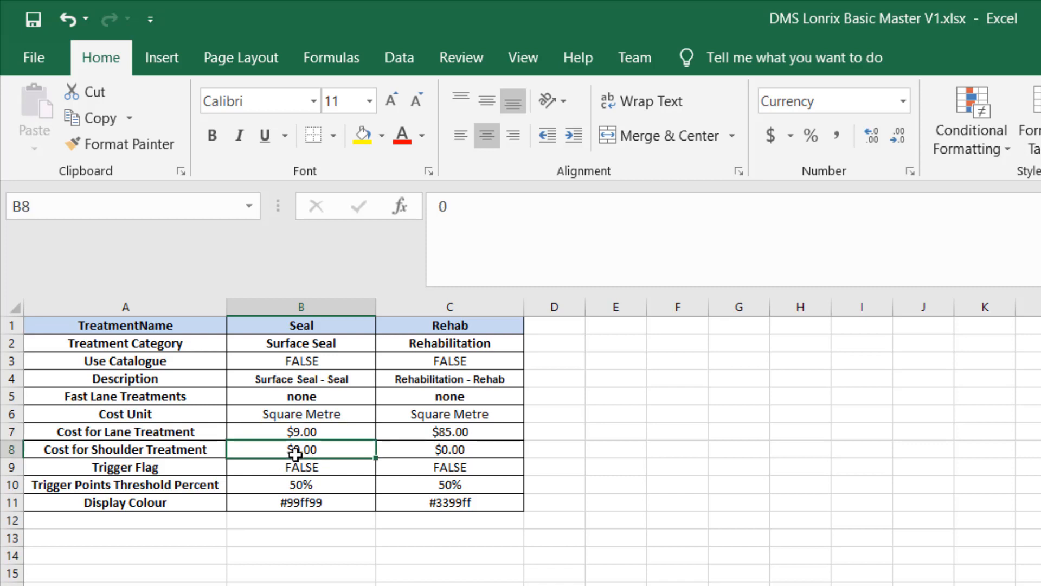
{"action": "left_click", "coordinate": [436, 432]}
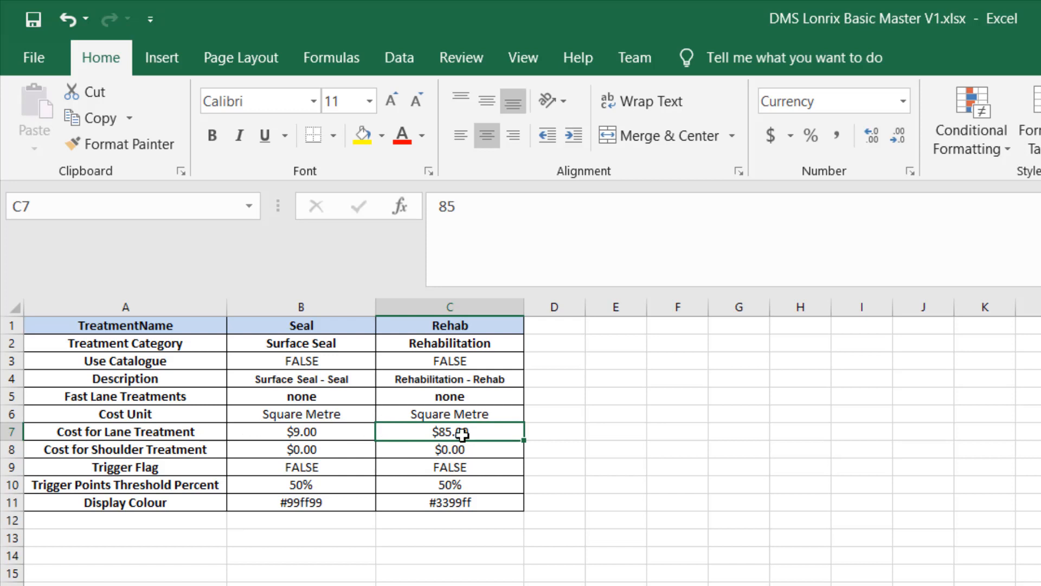
{"action": "left_click", "coordinate": [438, 451]}
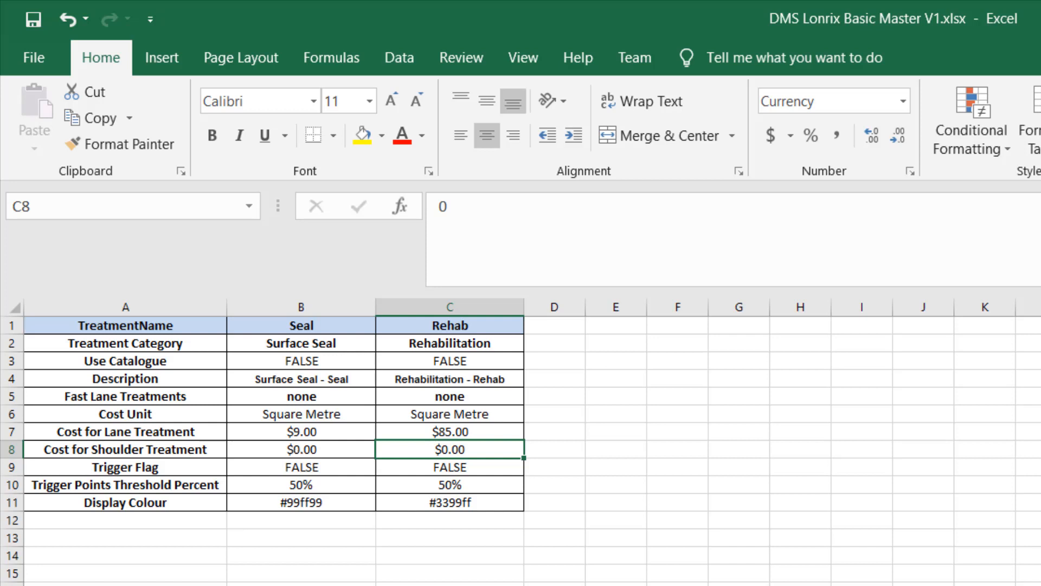
{"action": "left_click", "coordinate": [291, 451]}
- Examine the Trigger Flag cells in row 9 for both the Seal and Rehab treatments
{"action": "left_click", "coordinate": [297, 573]}
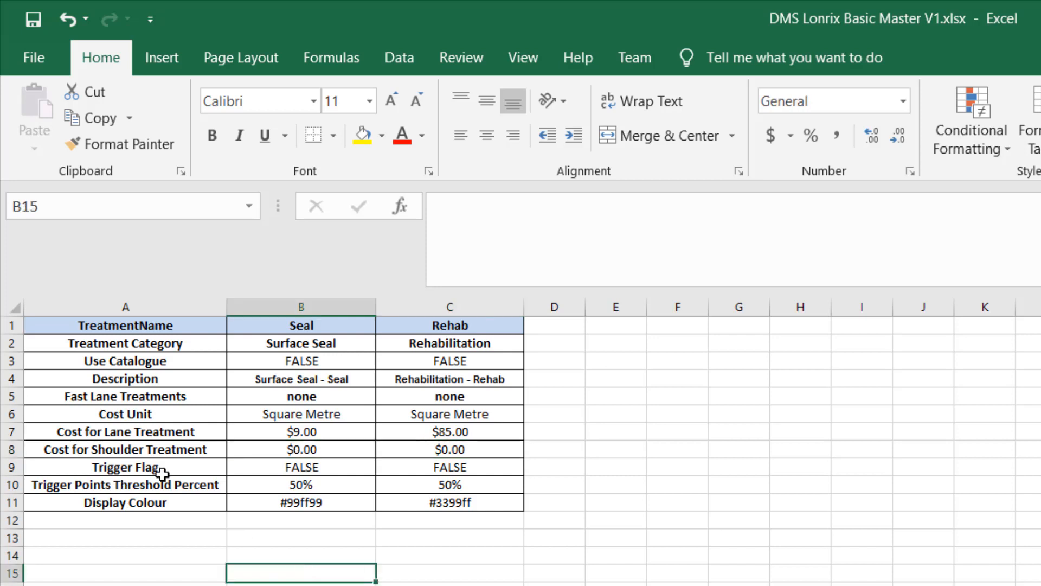
{"action": "left_click", "coordinate": [272, 473]}
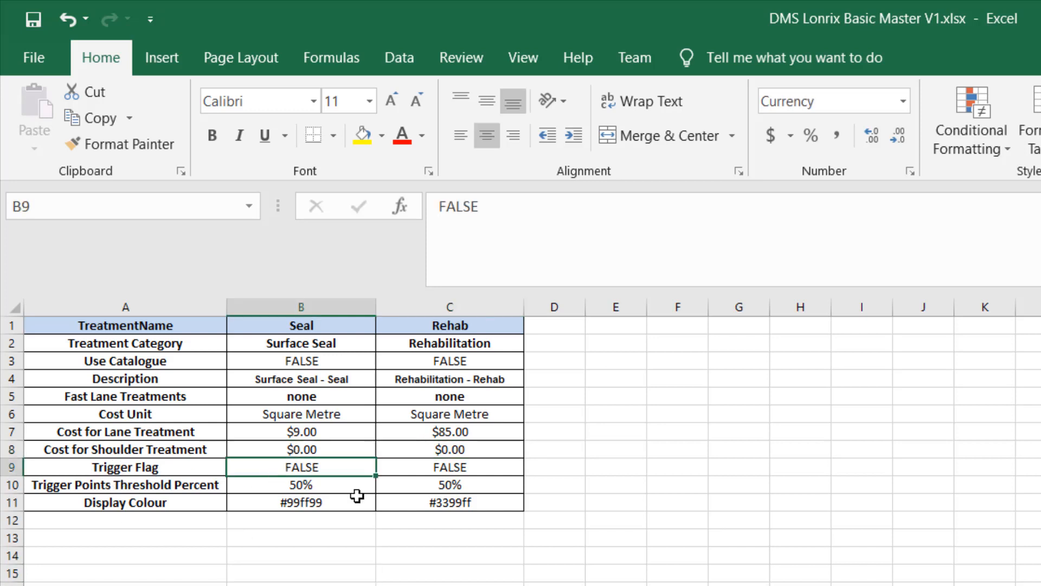
{"action": "left_click", "coordinate": [444, 468]}
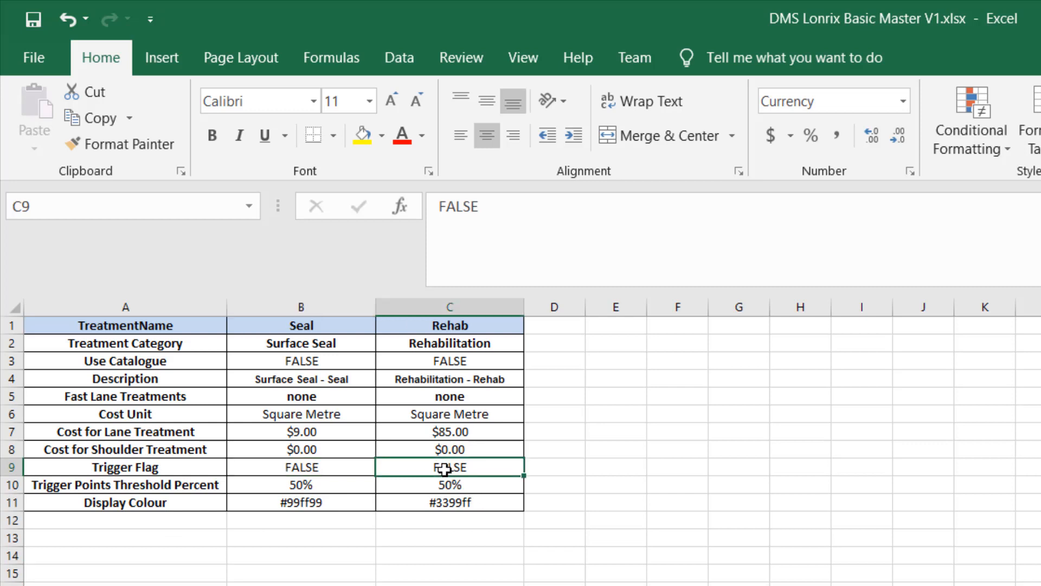
{"action": "left_click", "coordinate": [306, 466]}
{"action": "left_click", "coordinate": [464, 466]}
{"action": "left_click", "coordinate": [396, 583]}
{"action": "left_click", "coordinate": [292, 466]}
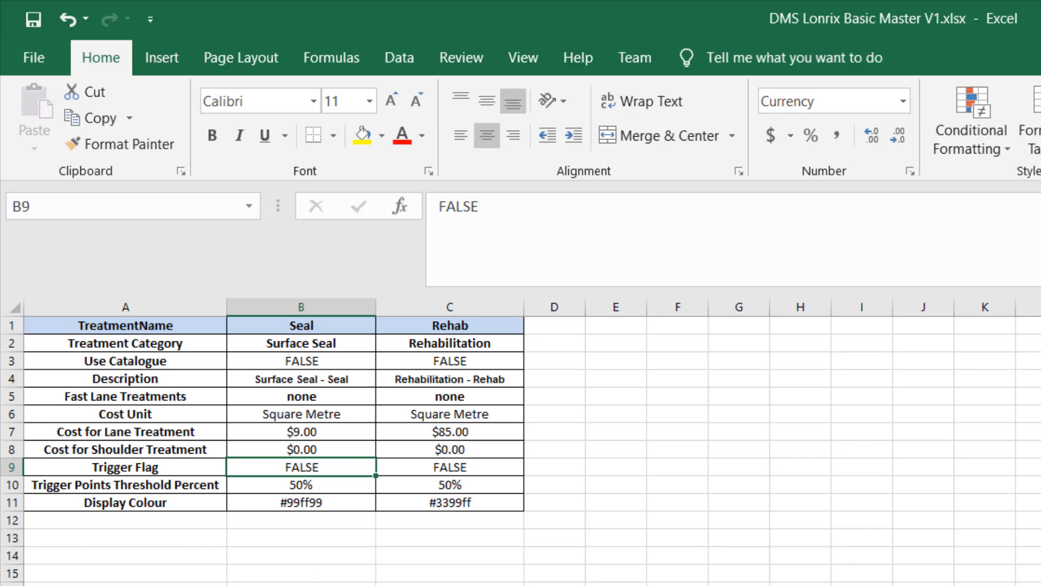
- Look up the cell names of the SurfAge and Rut Previous Value placeholders on the Parameters sheet
{"action": "left_click", "coordinate": [521, 585]}
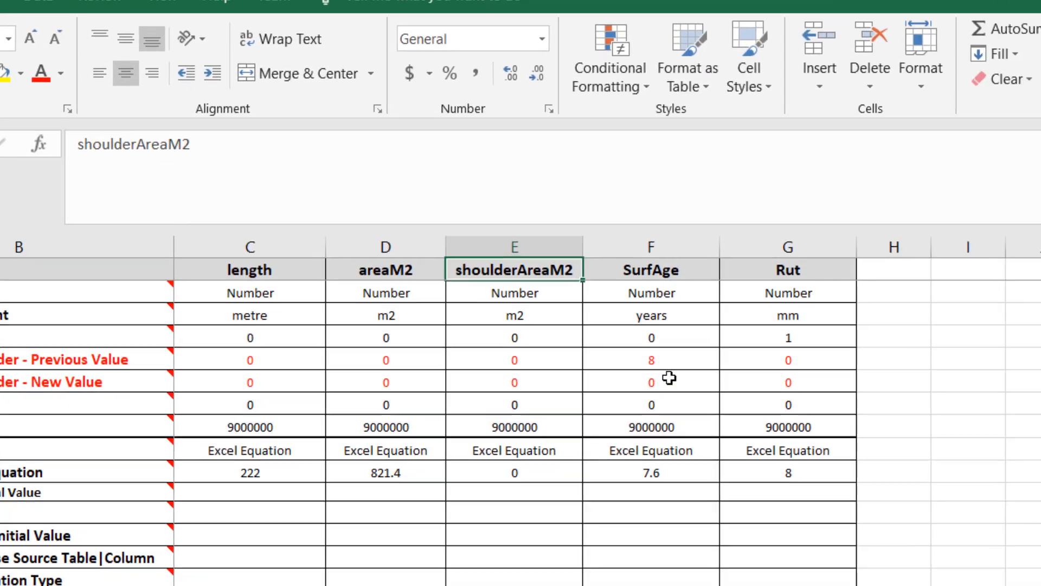
{"action": "left_click", "coordinate": [1002, 418]}
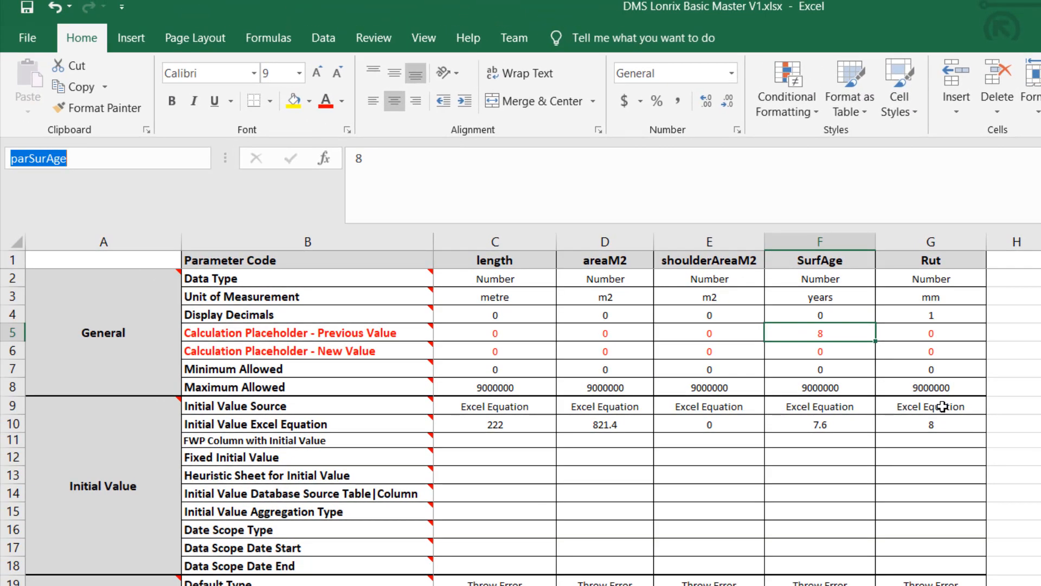
{"action": "left_click", "coordinate": [924, 332]}
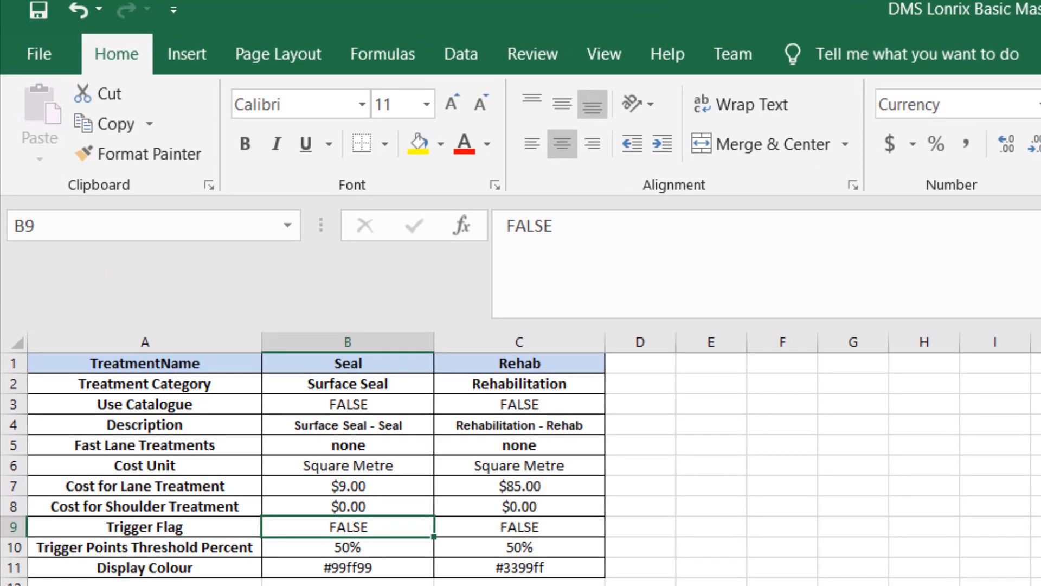
- Start the Seal Trigger Flag formula in B9 as an IF with an AND test whose first condition is parSurAge>8
{"action": "left_click", "coordinate": [336, 524]}
{"action": "type", "text": "=if(and"}
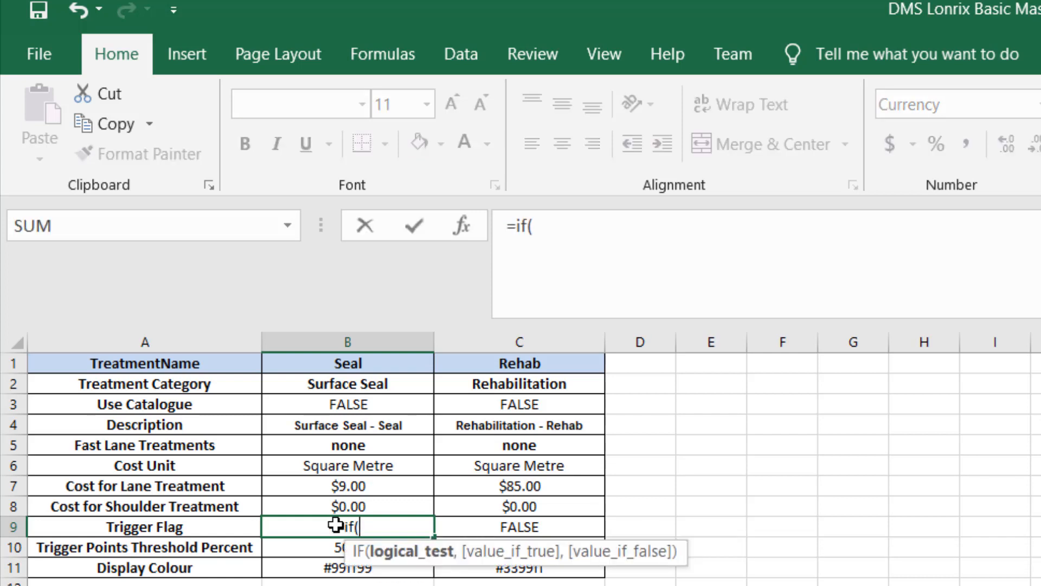
{"action": "type", "text": "(par"}
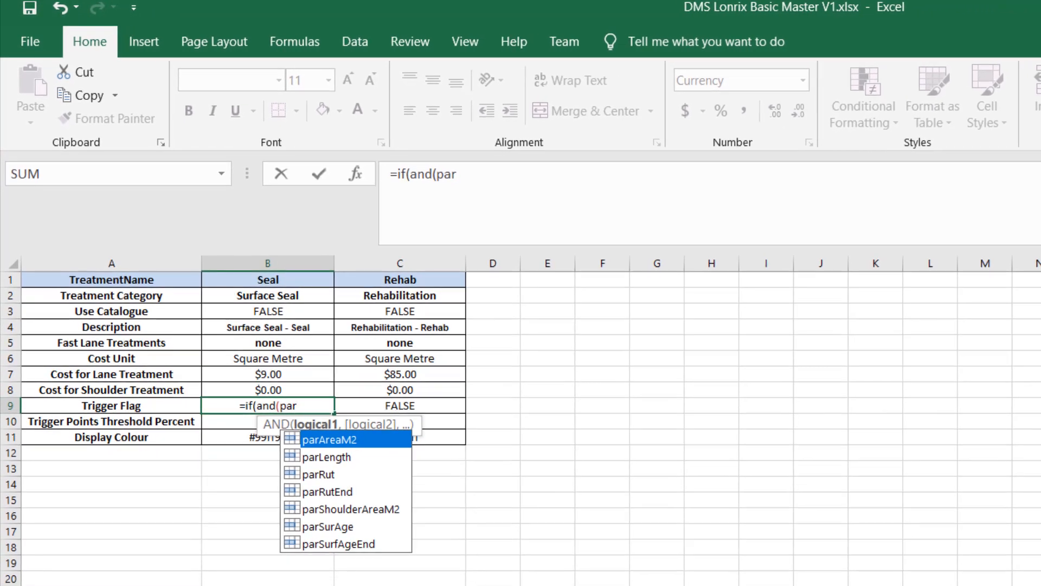
{"action": "double_click", "coordinate": [328, 526]}
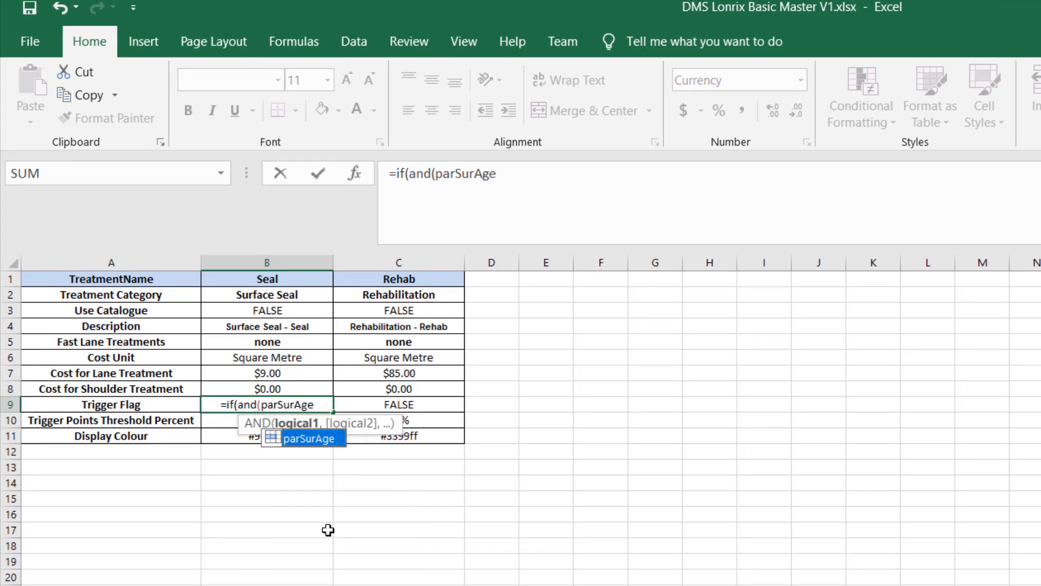
{"action": "left_click", "coordinate": [545, 172]}
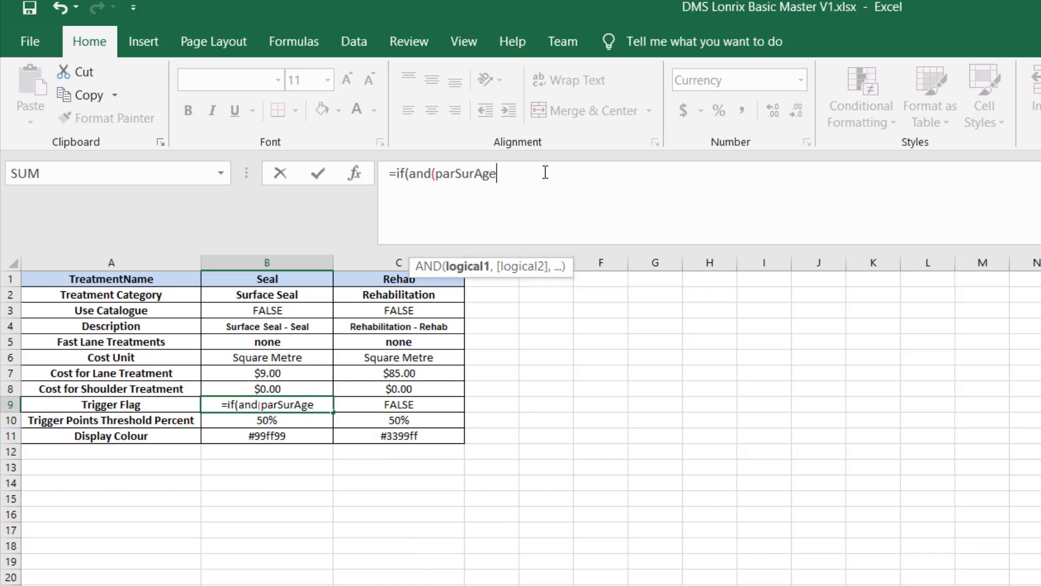
{"action": "type", "text": ">8"}
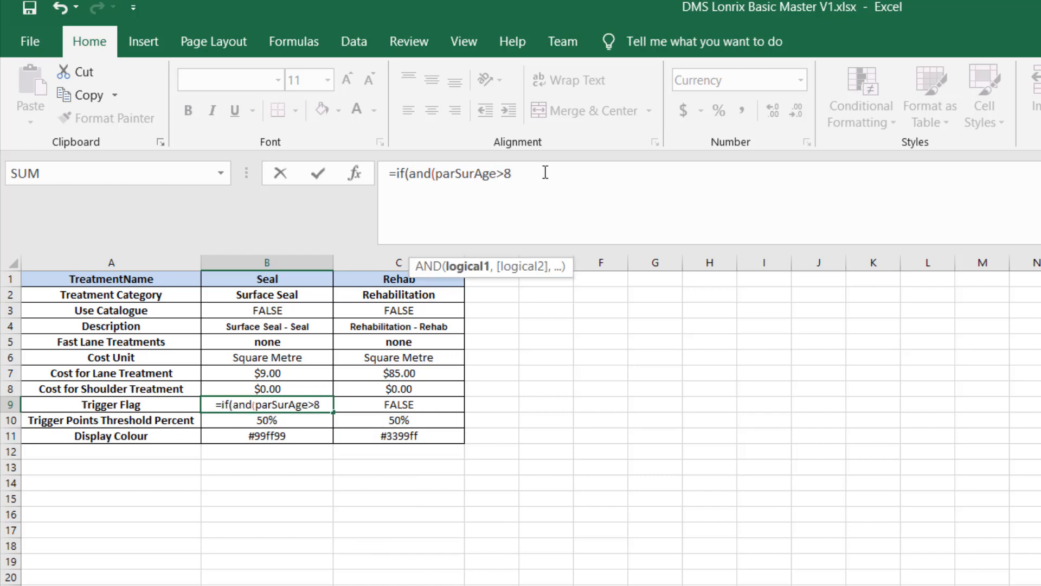
- Complete the Seal Trigger Flag formula with the second condition parRut>12, returning TRUE when both are met and FALSE otherwise
{"action": "type", "text": ",par"}
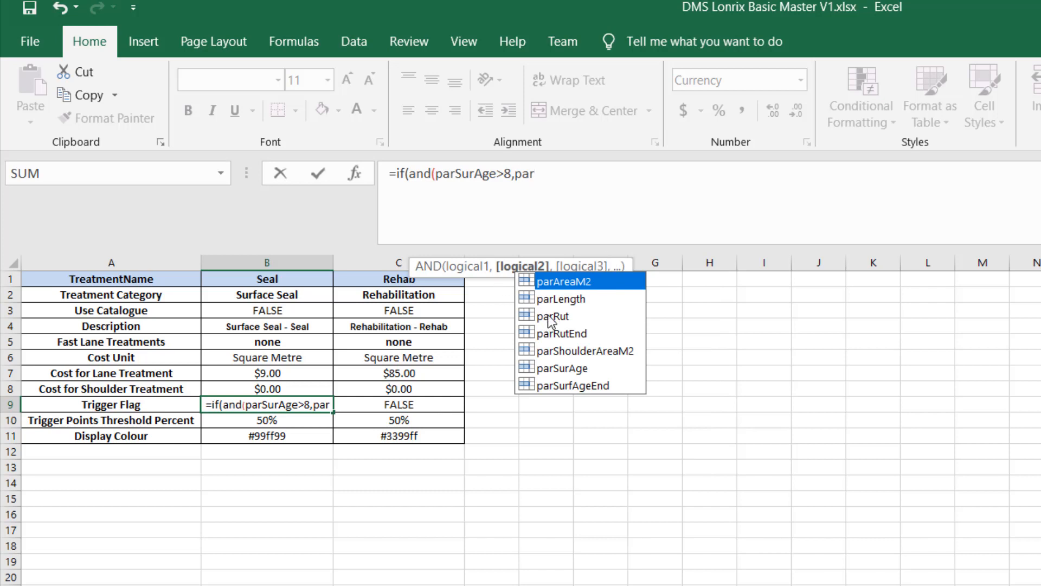
{"action": "left_click", "coordinate": [549, 317]}
{"action": "type", "text": "Rut"}
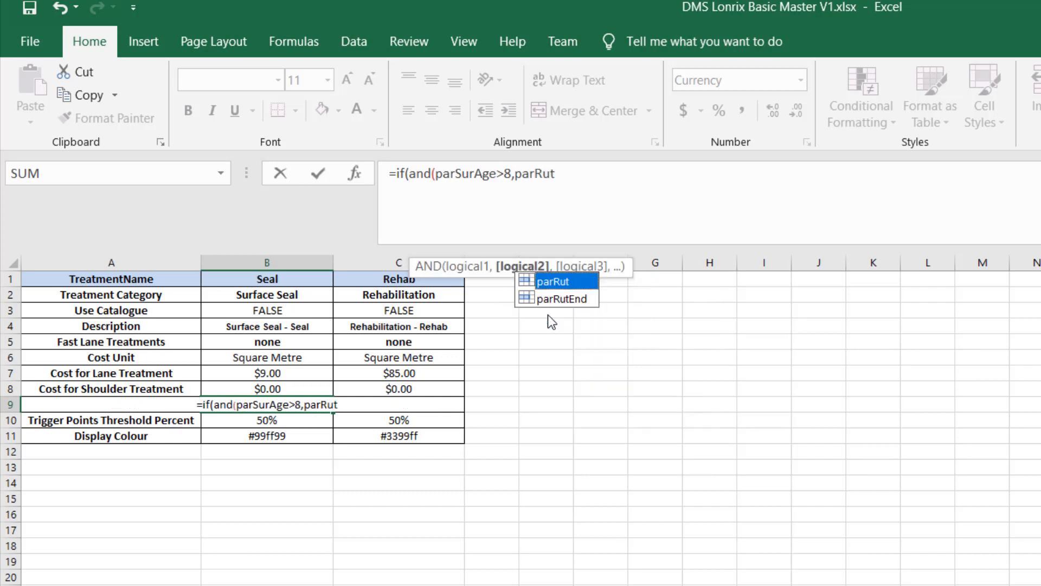
{"action": "type", "text": ">"}
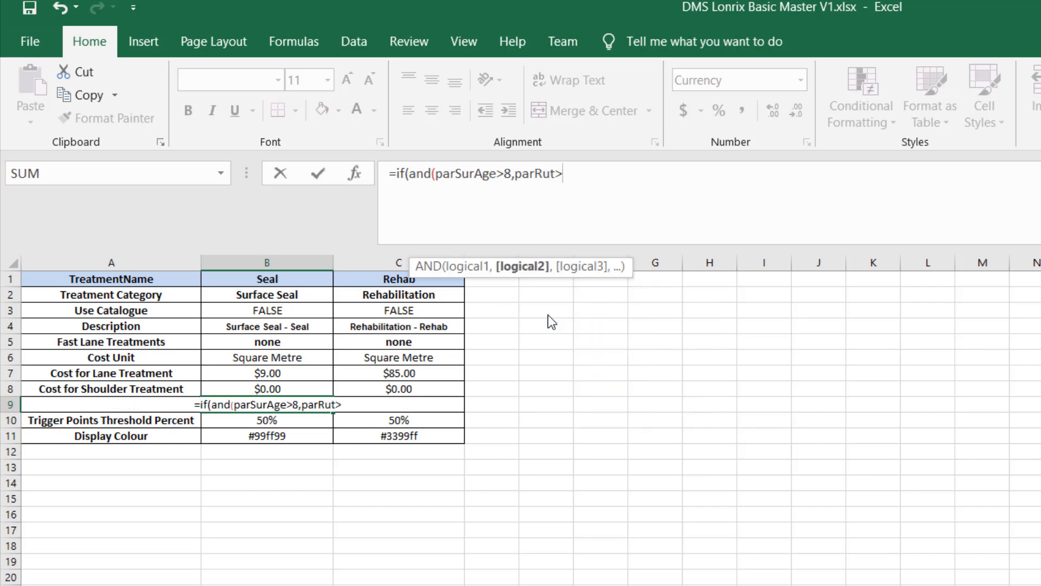
{"action": "type", "text": "12)"}
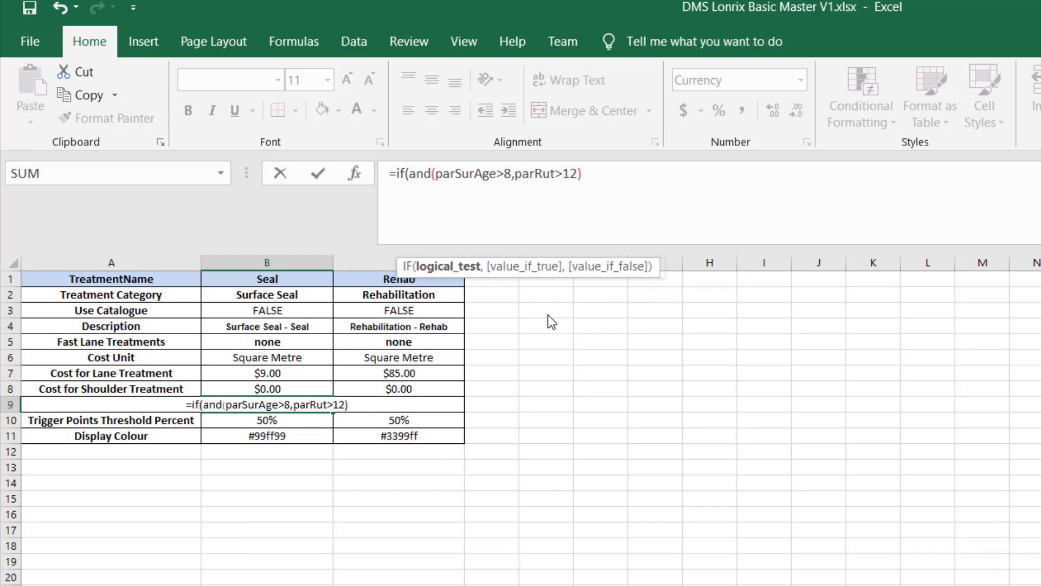
{"action": "type", "text": ","}
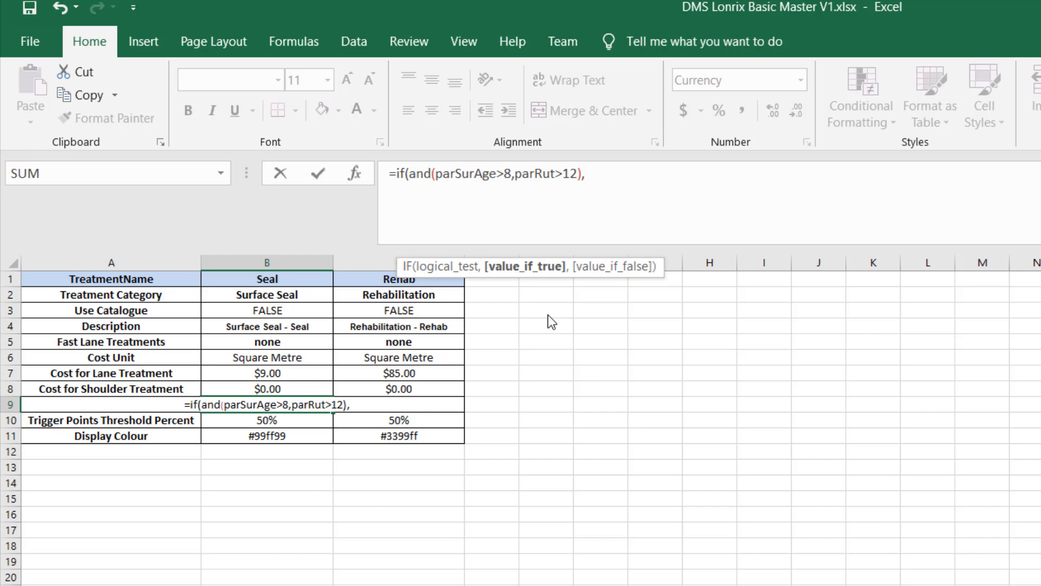
{"action": "type", "text": "true"}
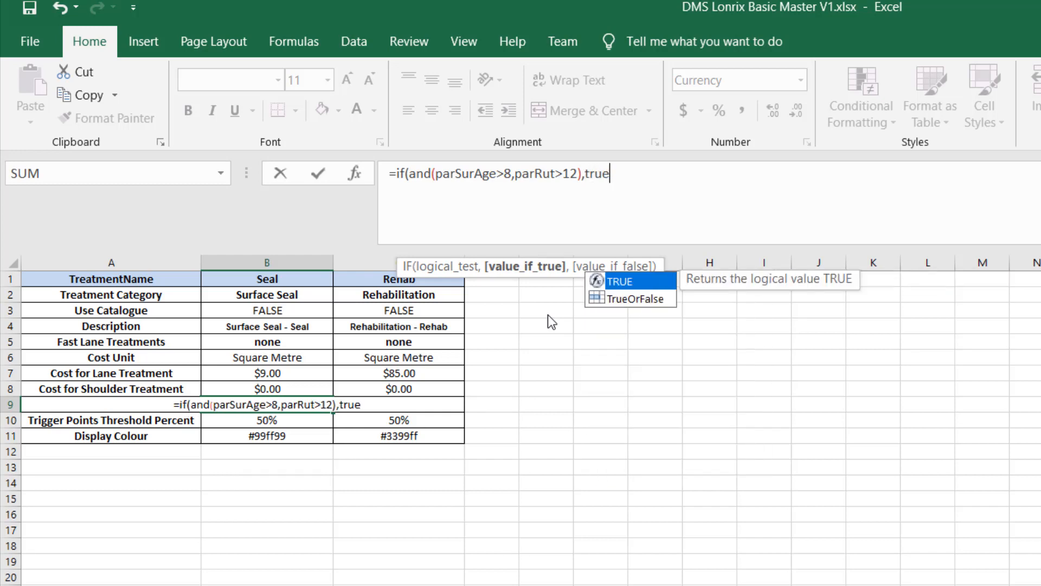
{"action": "type", "text": ","}
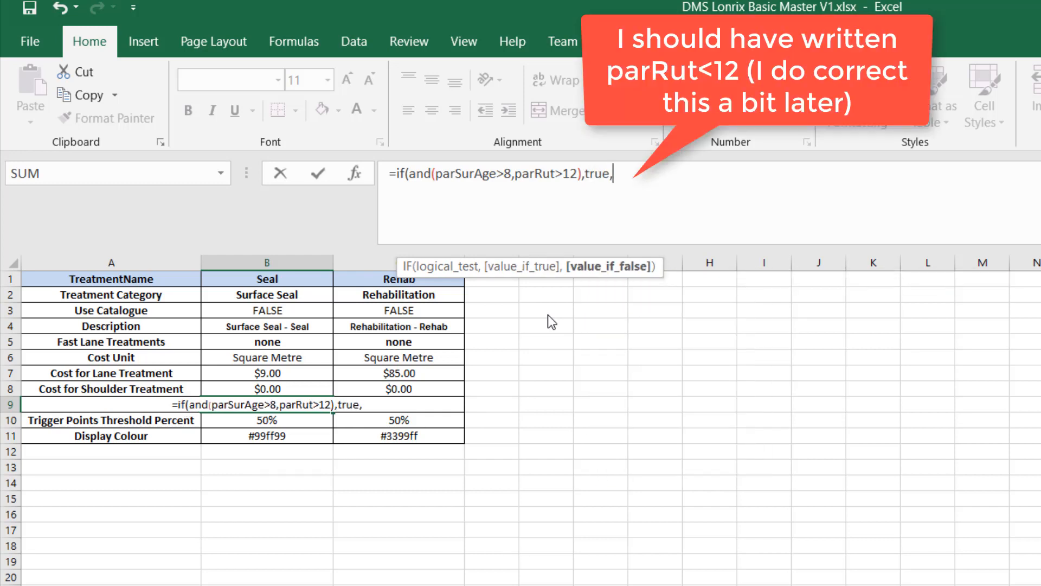
{"action": "type", "text": "false)"}
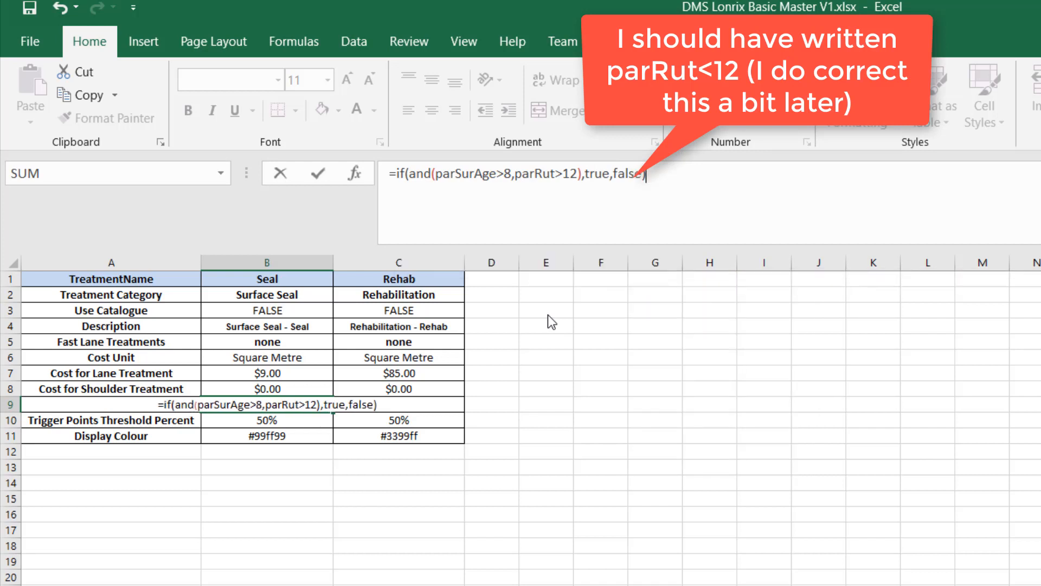
{"action": "key", "text": "Return"}
{"action": "key", "text": "Up"}
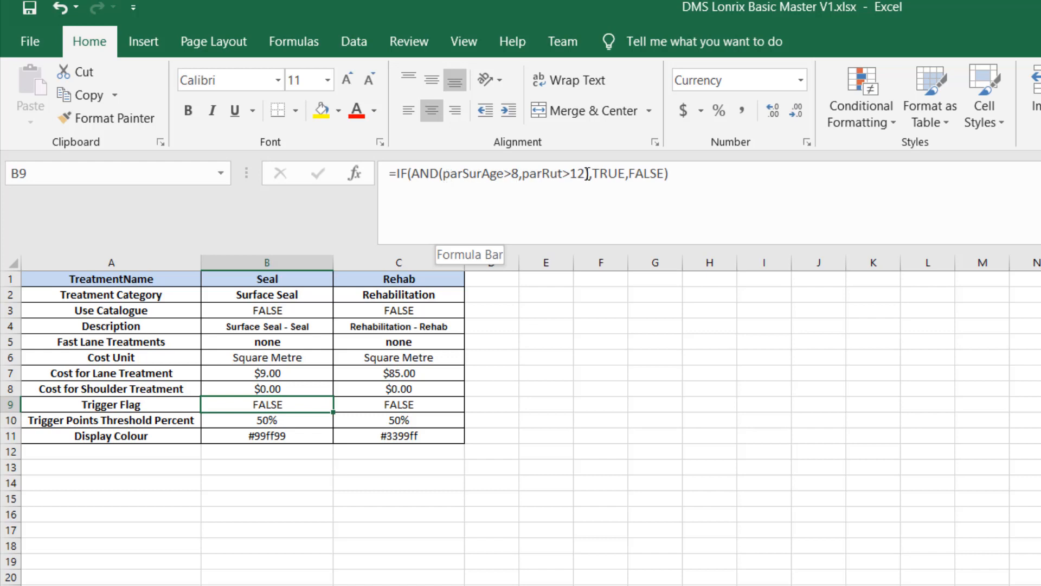
- Change the rut condition in the Seal Trigger Flag formula to parRut<12
{"action": "left_click", "coordinate": [571, 174]}
{"action": "key", "text": "BackSpace"}
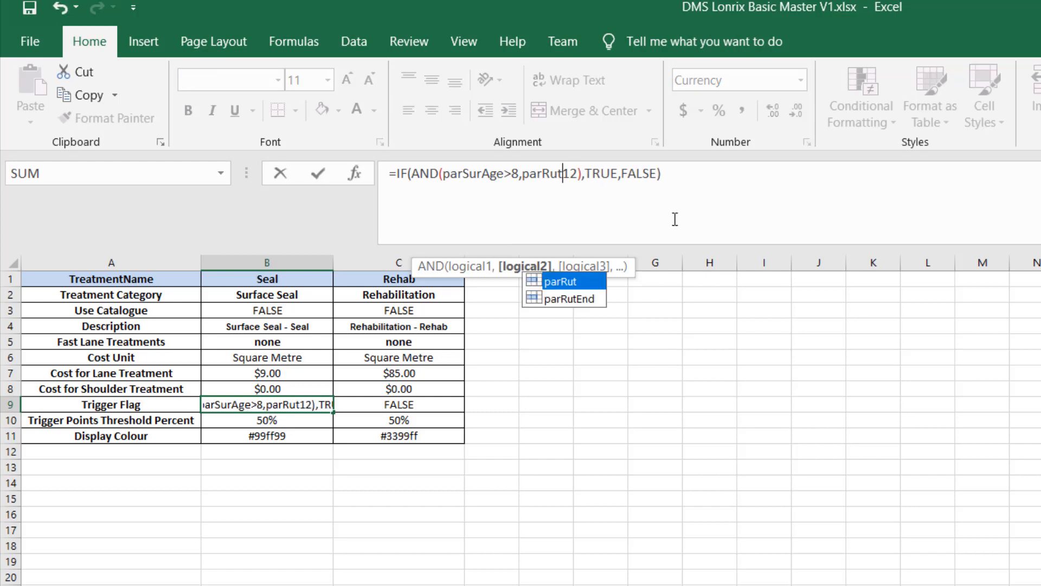
{"action": "type", "text": "<"}
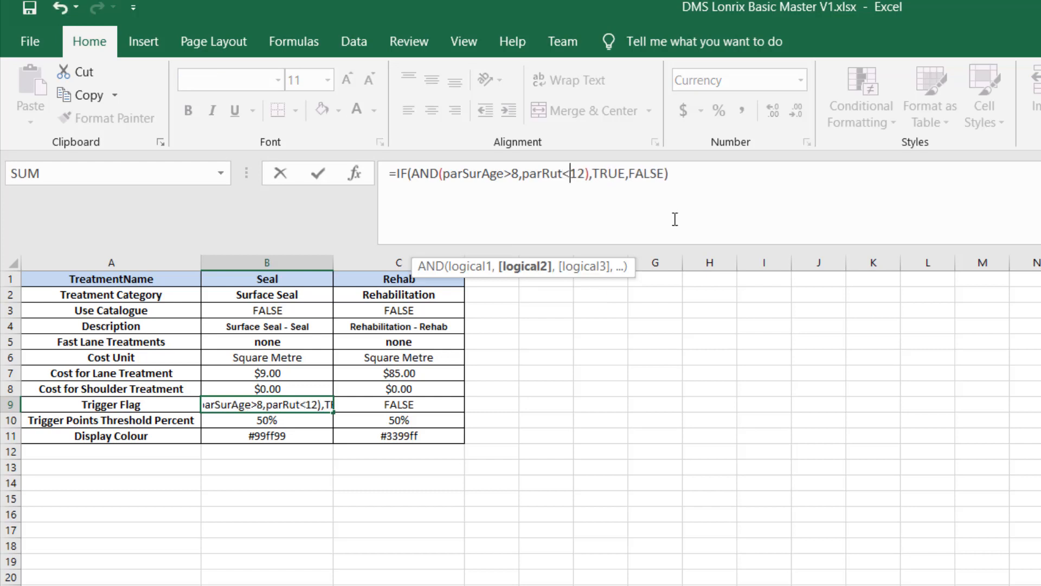
{"action": "key", "text": "Return"}
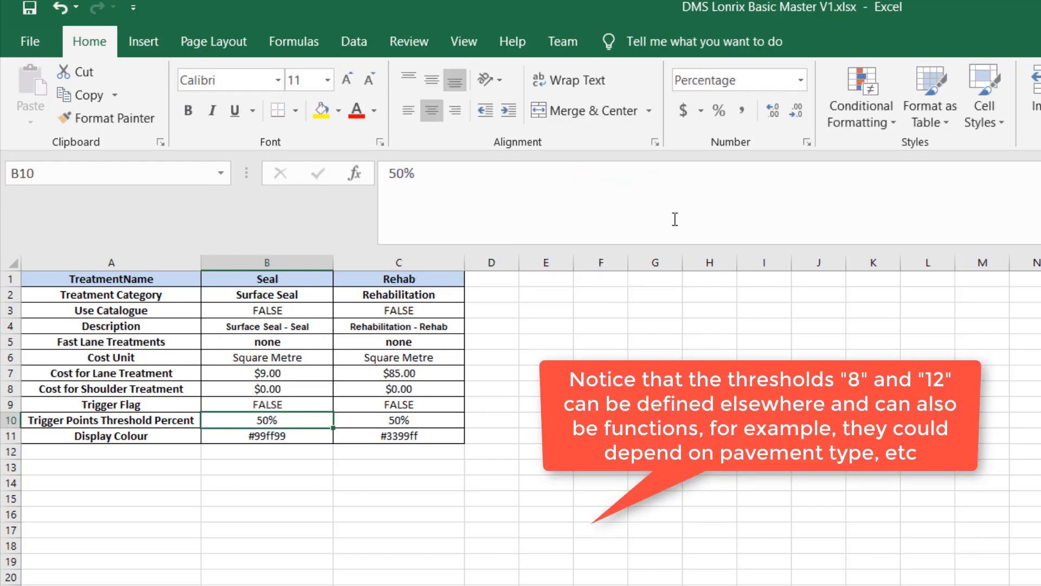
- Enter the formula =IF(parRut>=15,TRUE,FALSE) as the Rehab Trigger Flag in C9
{"action": "key", "text": "Up"}
{"action": "key", "text": "Right"}
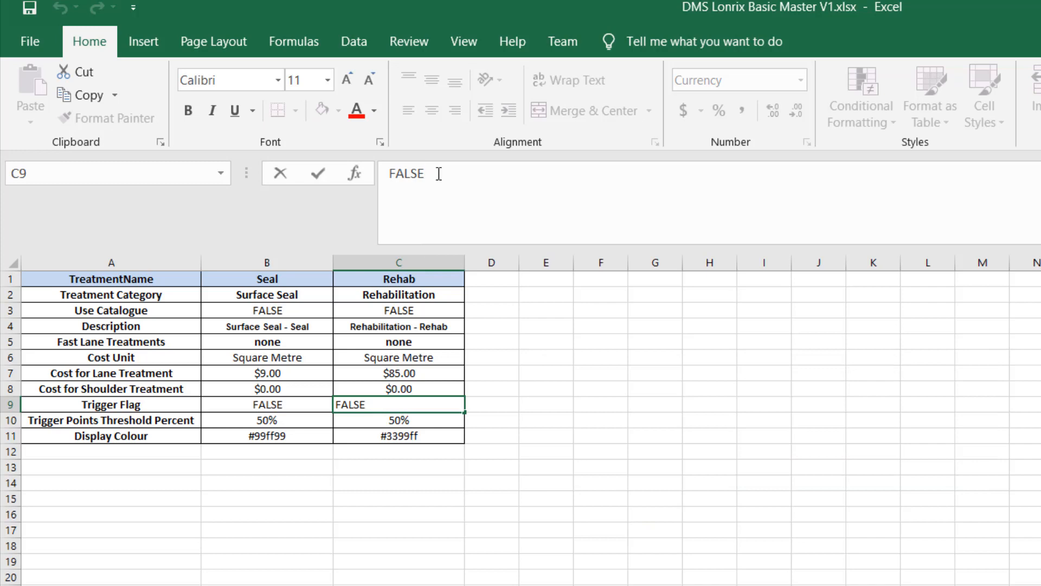
{"action": "type", "text": "=if(r"}
{"action": "key", "text": "BackSpace"}
{"action": "type", "text": "par"}
{"action": "key", "text": "BackSpace"}
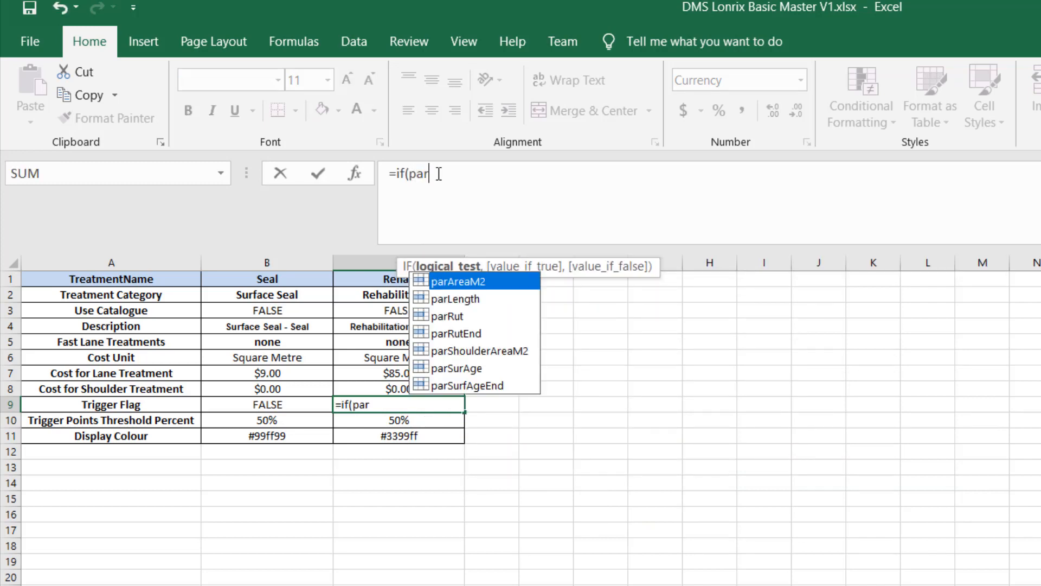
{"action": "double_click", "coordinate": [445, 317]}
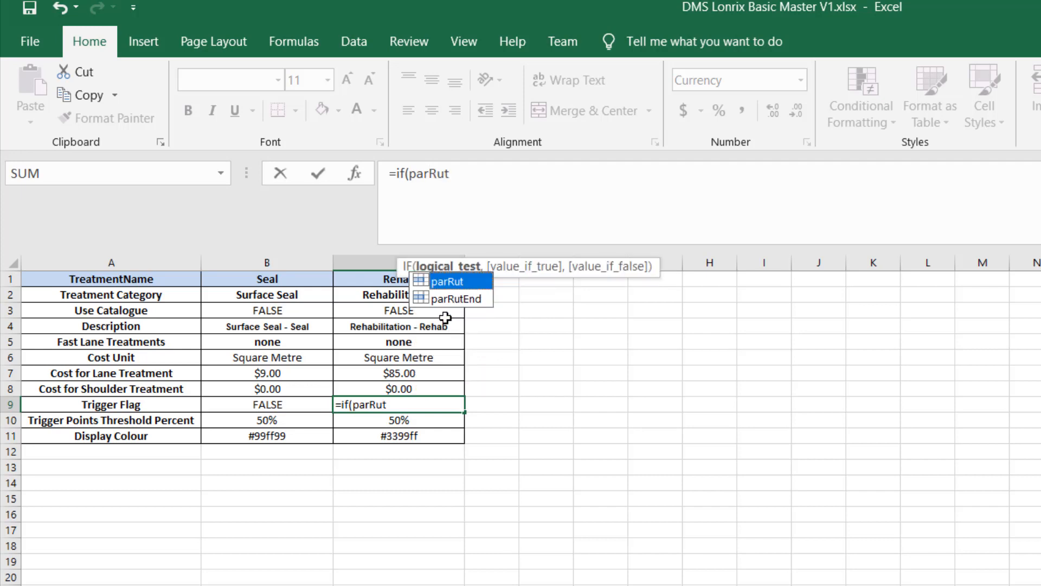
{"action": "left_click", "coordinate": [468, 176]}
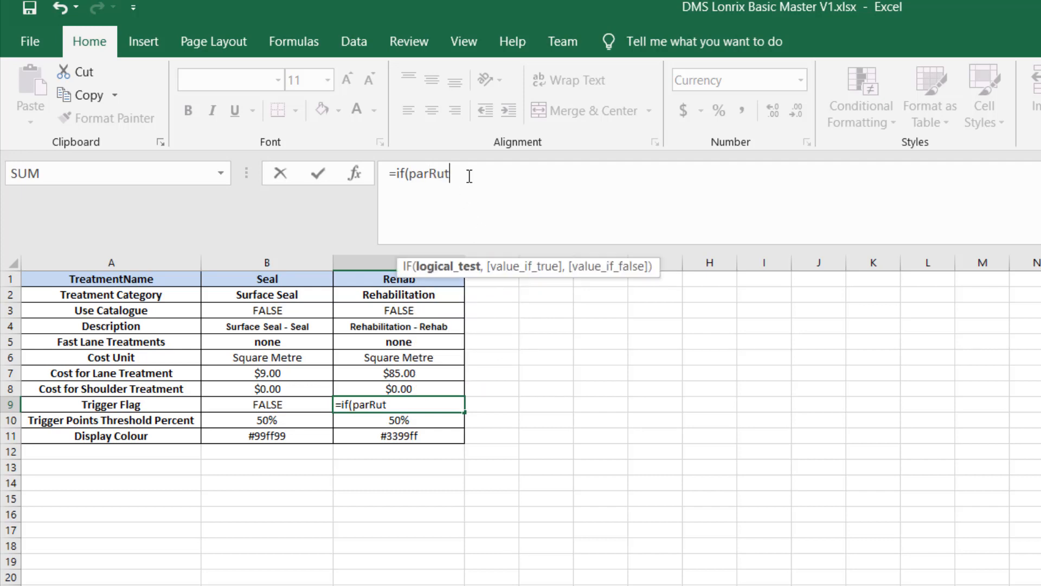
{"action": "type", "text": ">=15,true, f"}
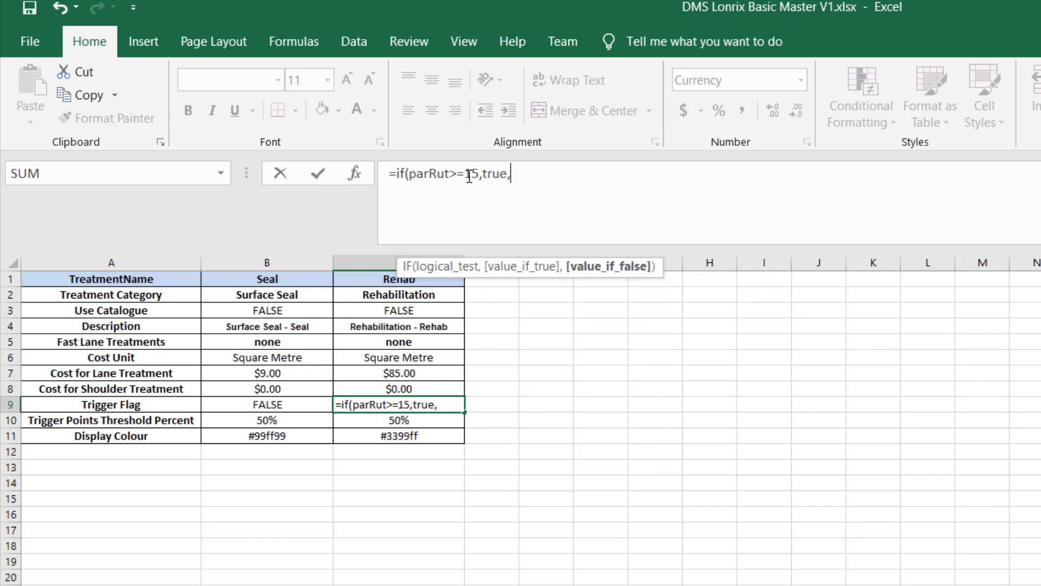
{"action": "key", "text": "BackSpace"}
{"action": "key", "text": "BackSpace"}
{"action": "type", "text": "false)"}
{"action": "key", "text": "Return"}
{"action": "key", "text": "Up"}
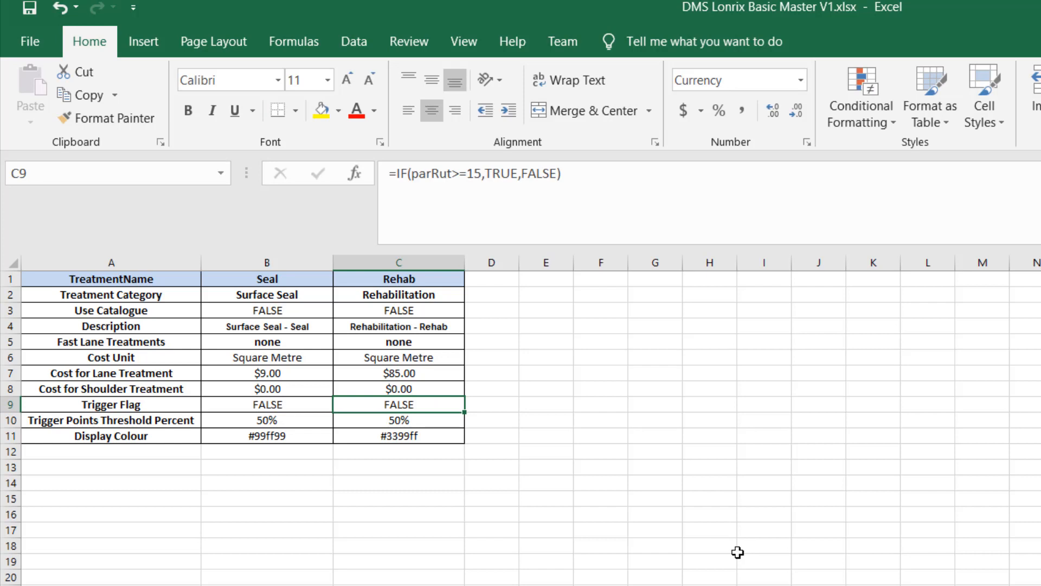
- Compare the Trigger Flag formulas in row 9 for the Seal and Rehab treatments
{"action": "left_click", "coordinate": [273, 406]}
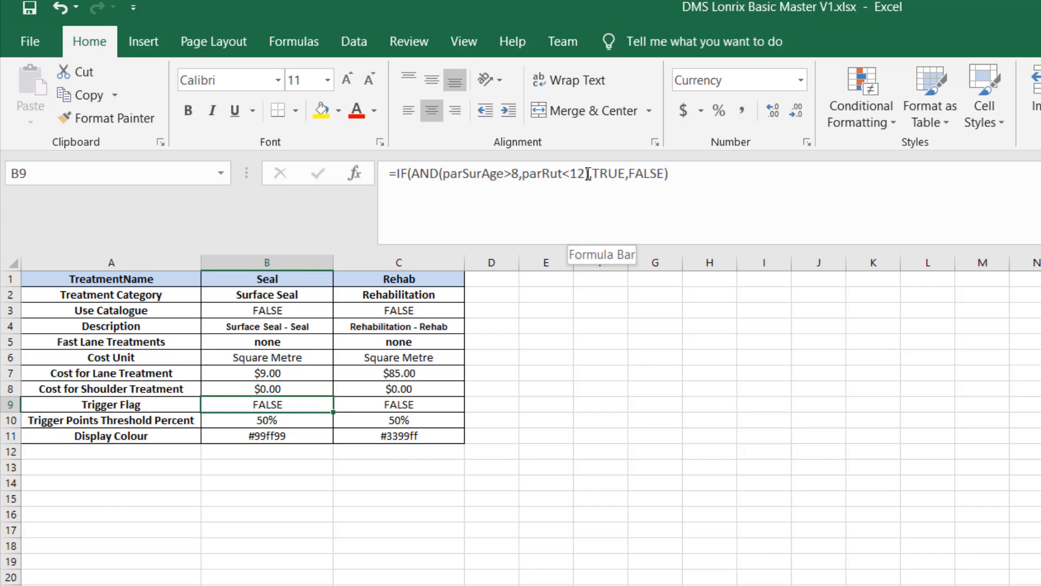
{"action": "left_click", "coordinate": [272, 276]}
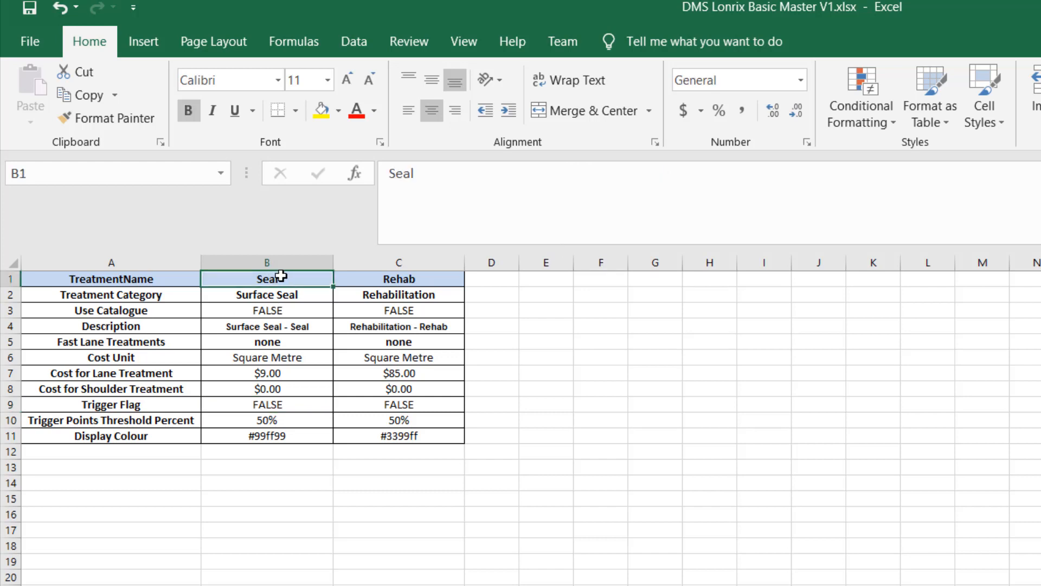
{"action": "left_click", "coordinate": [383, 277]}
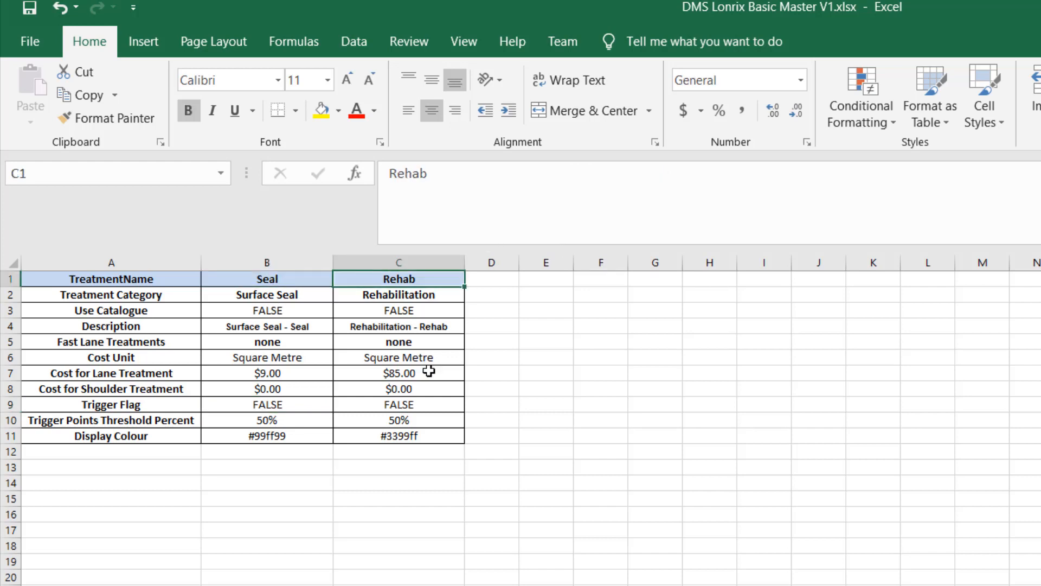
{"action": "left_click", "coordinate": [426, 403]}
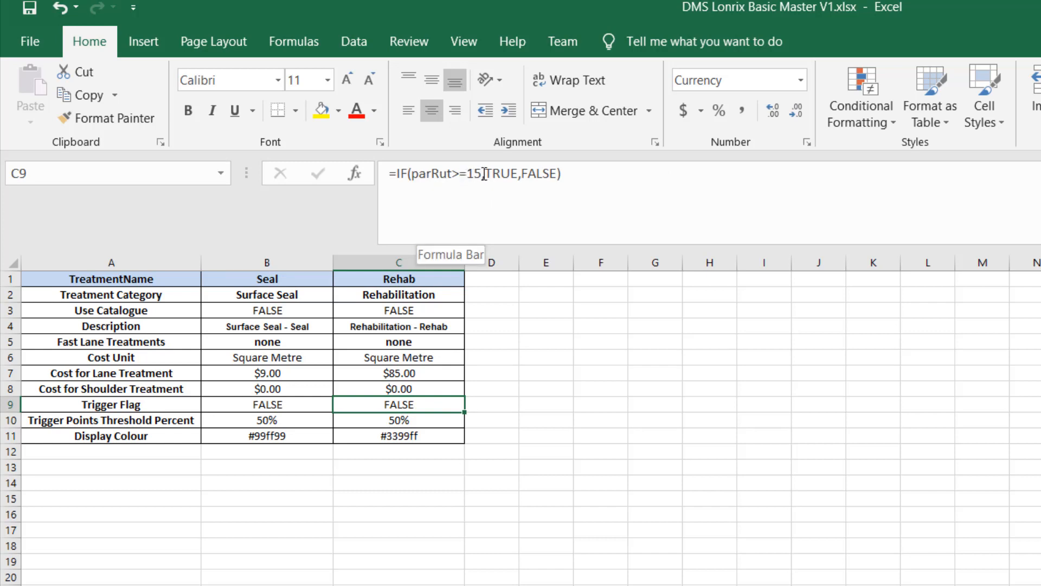
{"action": "left_click", "coordinate": [276, 404]}
{"action": "left_click", "coordinate": [374, 407]}
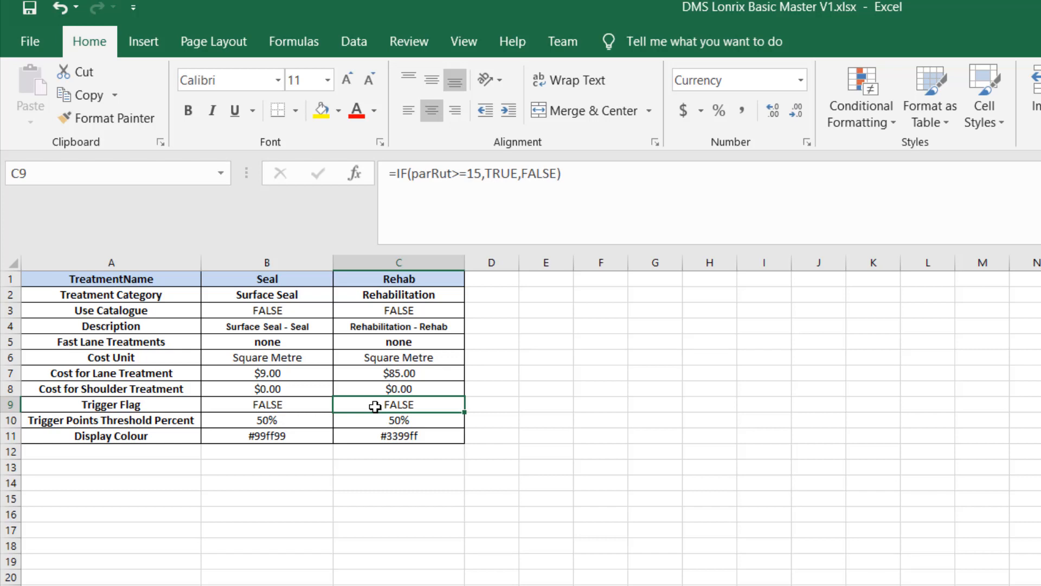
{"action": "left_click", "coordinate": [277, 403]}
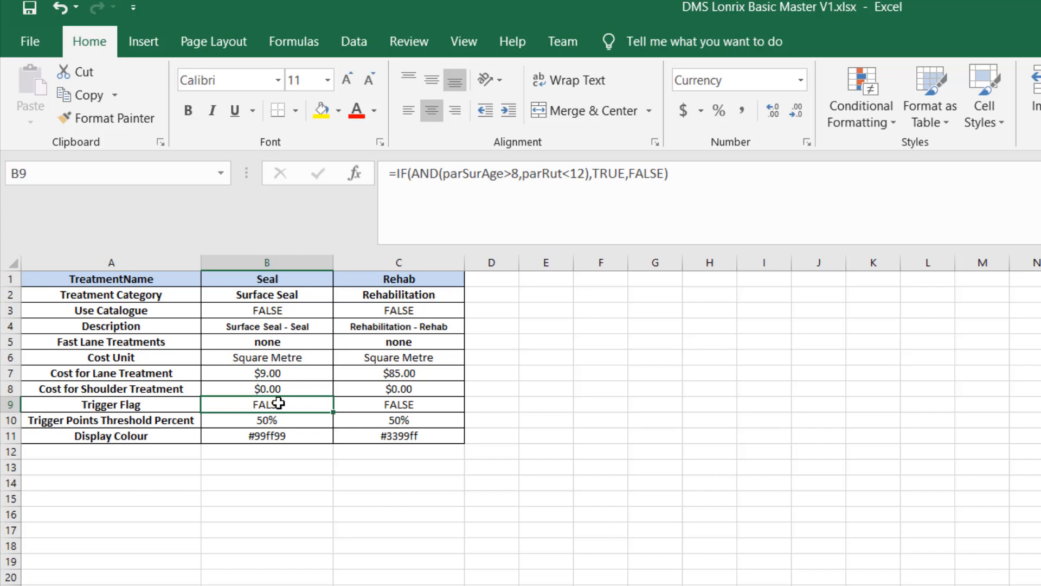
- Review the Trigger Points Threshold Percent and Display Colour rows, including the Seal colour code
{"action": "key", "text": "Down"}
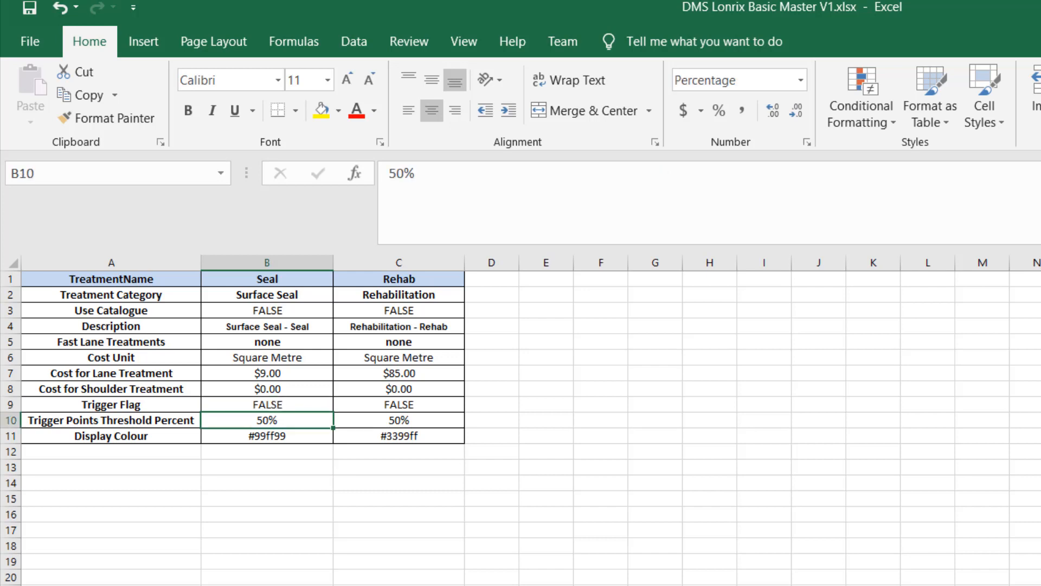
{"action": "left_click", "coordinate": [63, 421]}
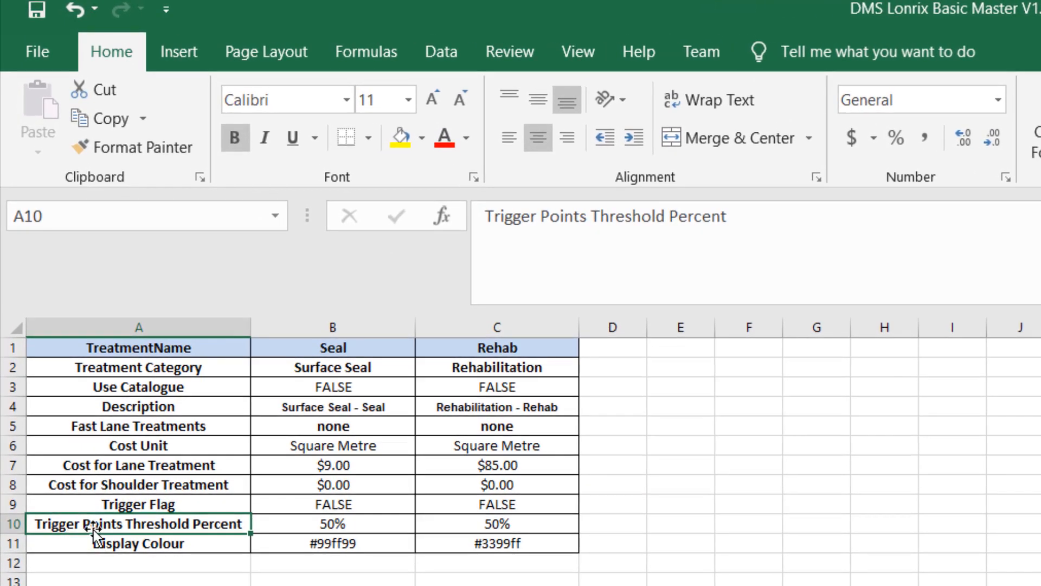
{"action": "left_click", "coordinate": [84, 544]}
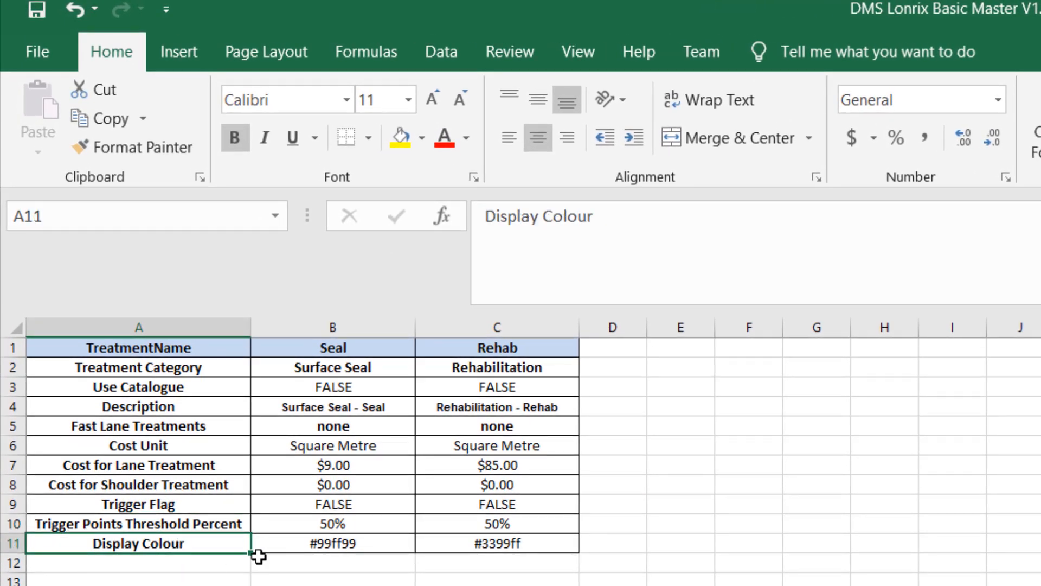
{"action": "left_click", "coordinate": [287, 549]}
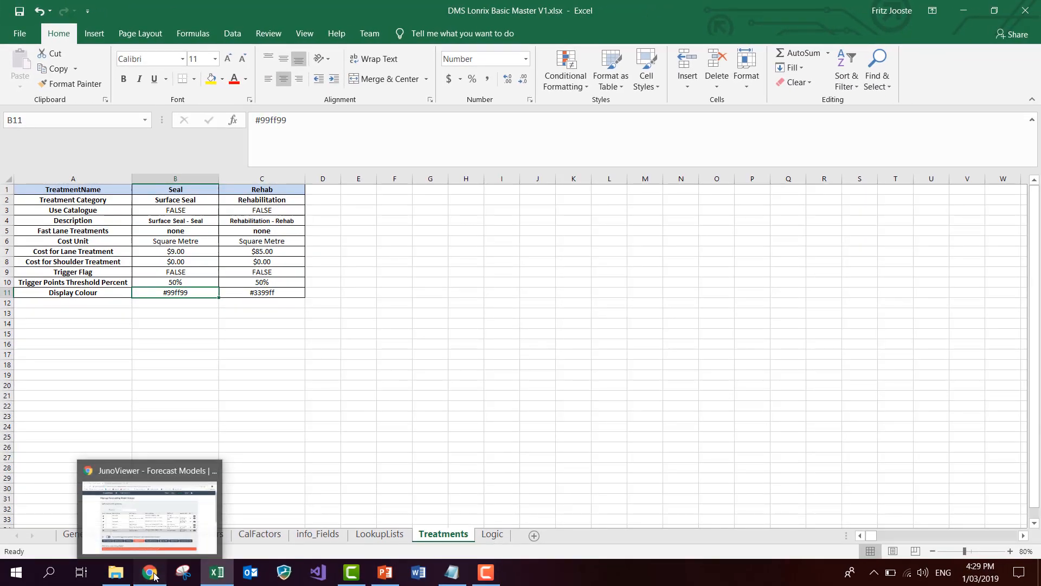
- Switch to Chrome and open the JunoViewer help page "DMS File - Treatment Options"
{"action": "left_click", "coordinate": [148, 572]}
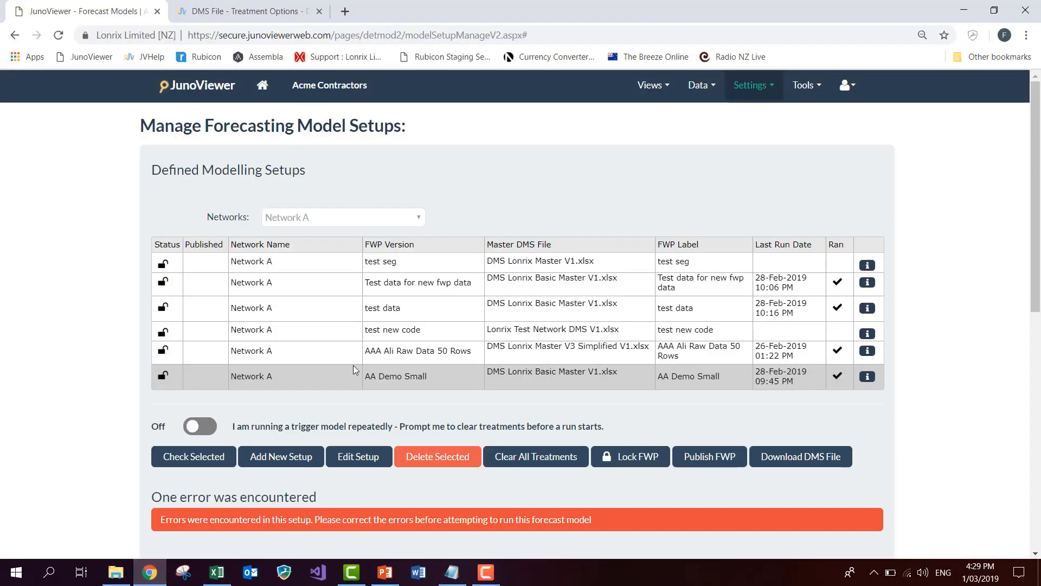
{"action": "left_click", "coordinate": [252, 15]}
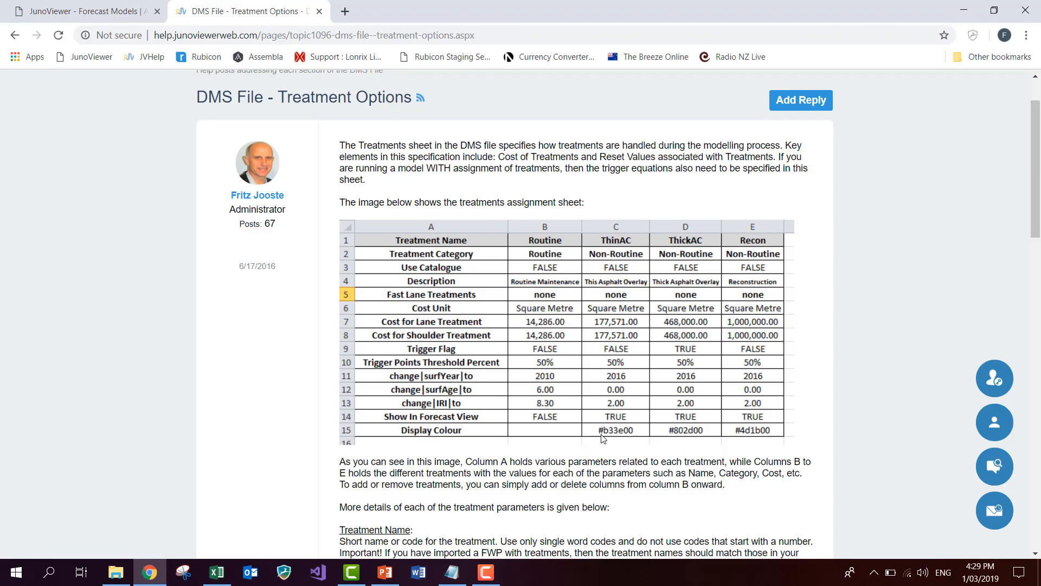
- Read the help page's notes on threshold percent, Change|[Parameter]|To and Display Colour, comparing its example table with the Treatments sheet
{"action": "scroll", "coordinate": [604, 439], "scroll_direction": "down", "scroll_amount": 8}
{"action": "scroll", "coordinate": [603, 438], "scroll_direction": "down", "scroll_amount": 6}
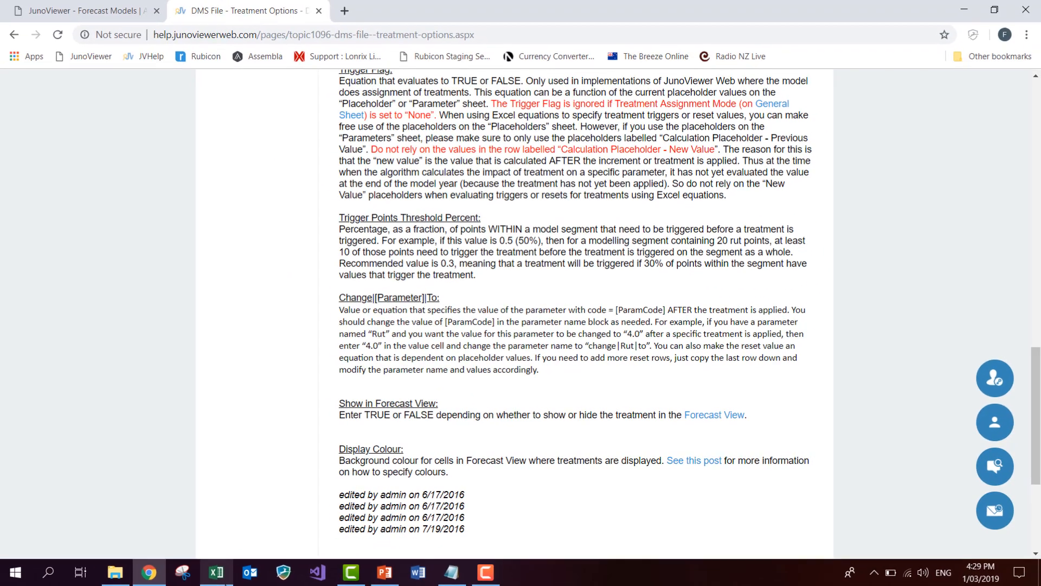
{"action": "left_click", "coordinate": [222, 580]}
{"action": "left_click", "coordinate": [201, 353]}
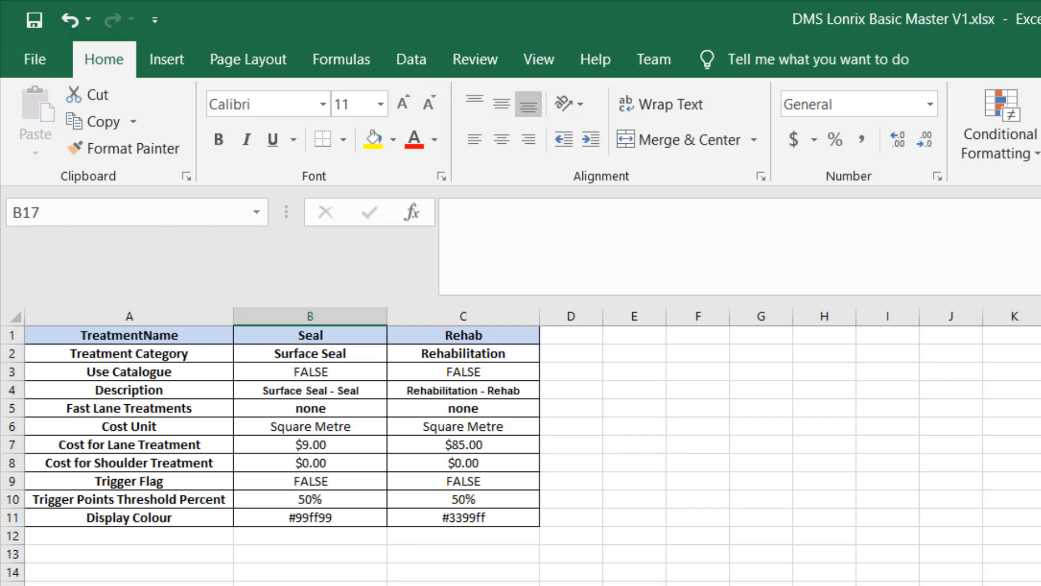
{"action": "left_click", "coordinate": [99, 536]}
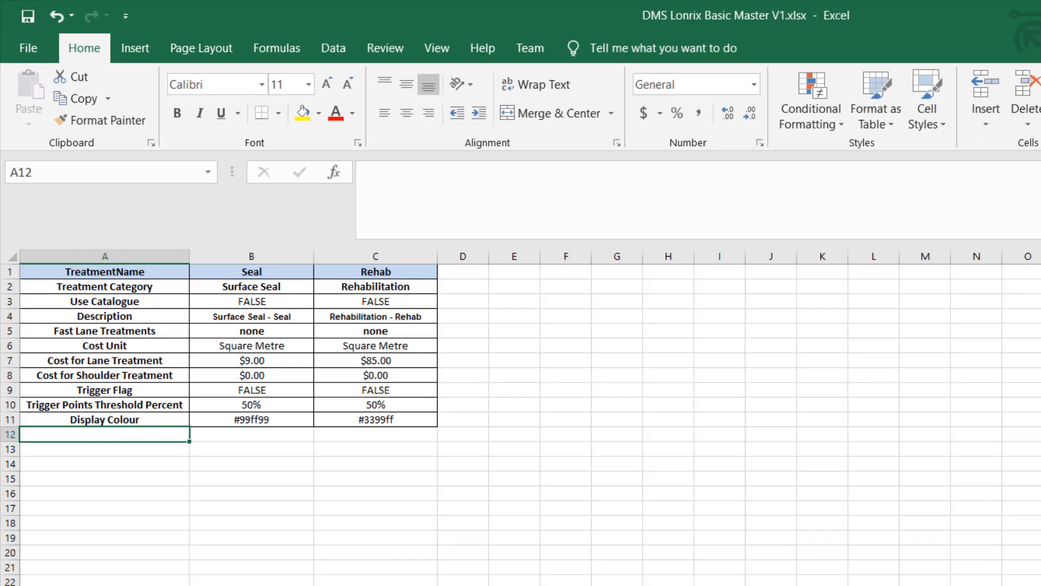
{"action": "key", "text": "alt+Tab"}
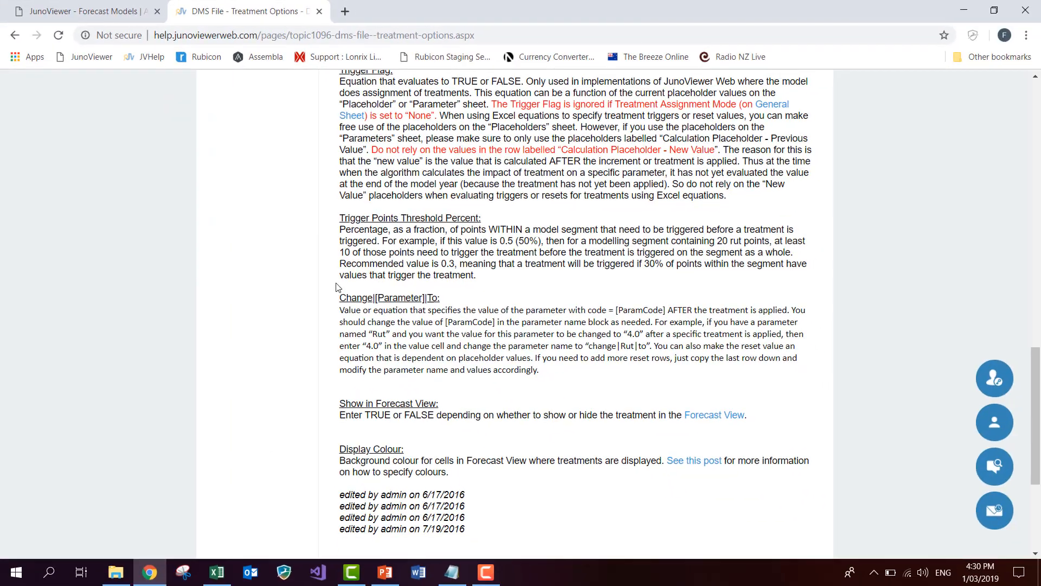
{"action": "scroll", "coordinate": [409, 277], "scroll_direction": "up", "scroll_amount": 8}
{"action": "scroll", "coordinate": [409, 277], "scroll_direction": "up", "scroll_amount": 8}
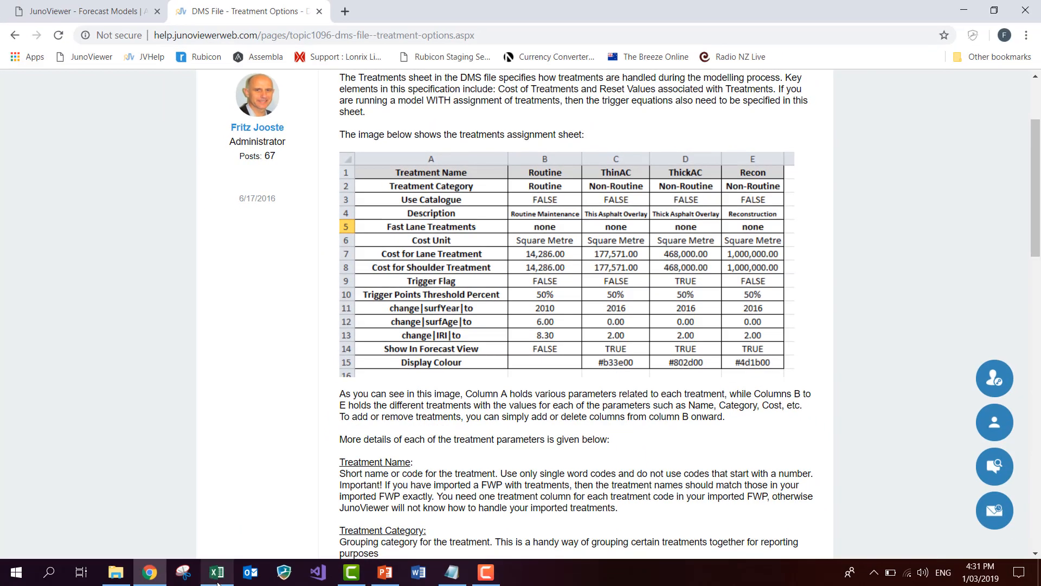
- Switch to Excel and duplicate the Display Colour row A11:C11 into rows 12 and 13 of the Treatments sheet
{"action": "left_click", "coordinate": [217, 574]}
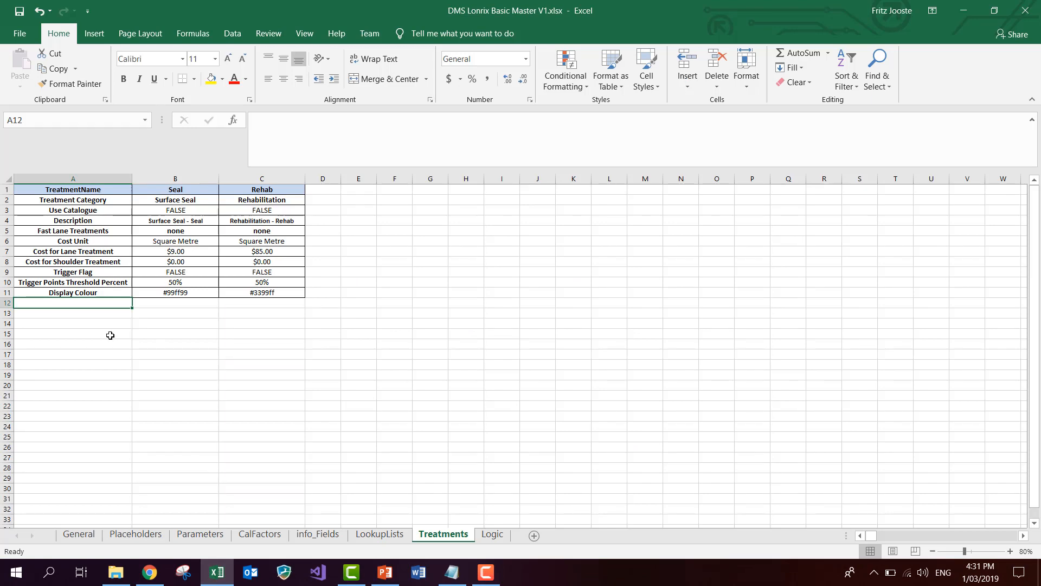
{"action": "left_click", "coordinate": [98, 294]}
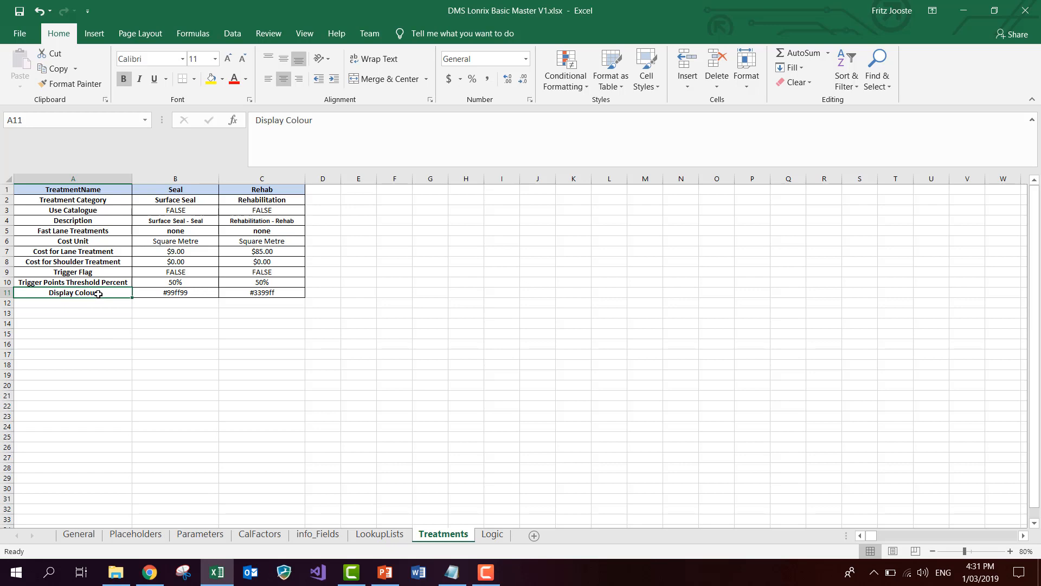
{"action": "key", "text": "shift+Right"}
{"action": "key", "text": "shift+Right"}
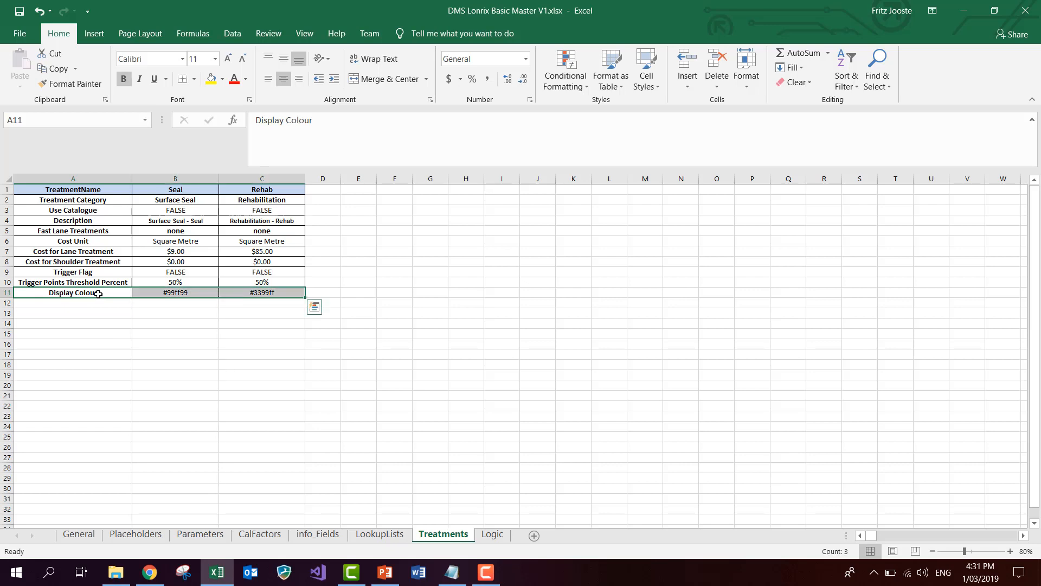
{"action": "key", "text": "ctrl+c"}
{"action": "key", "text": "Down"}
{"action": "key", "text": "ctrl+v"}
{"action": "key", "text": "Down"}
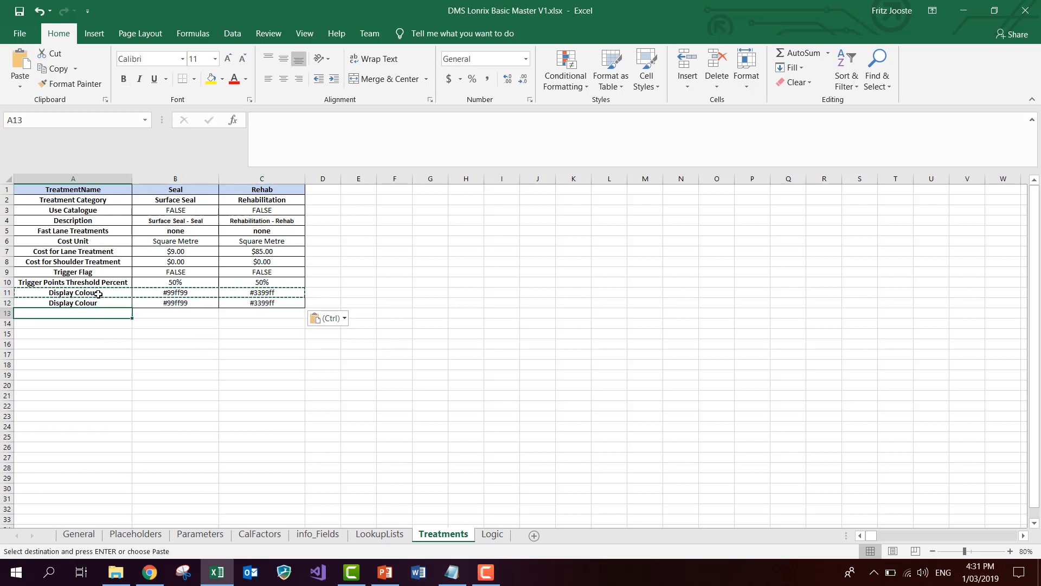
{"action": "key", "text": "ctrl+v"}
- Replace the copied label in A12 with change|surfAge|to
{"action": "key", "text": "Up"}
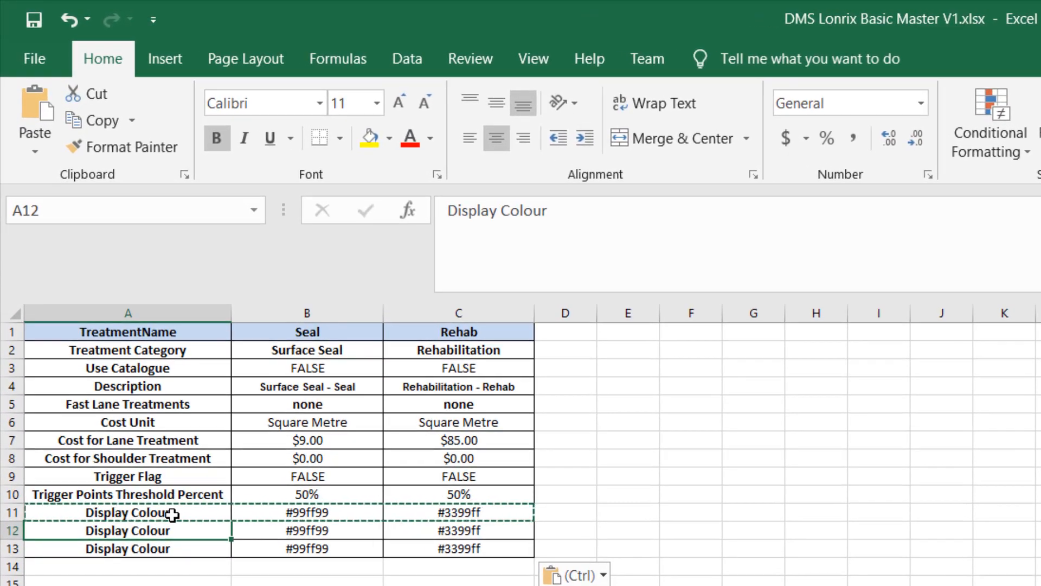
{"action": "type", "text": "change"}
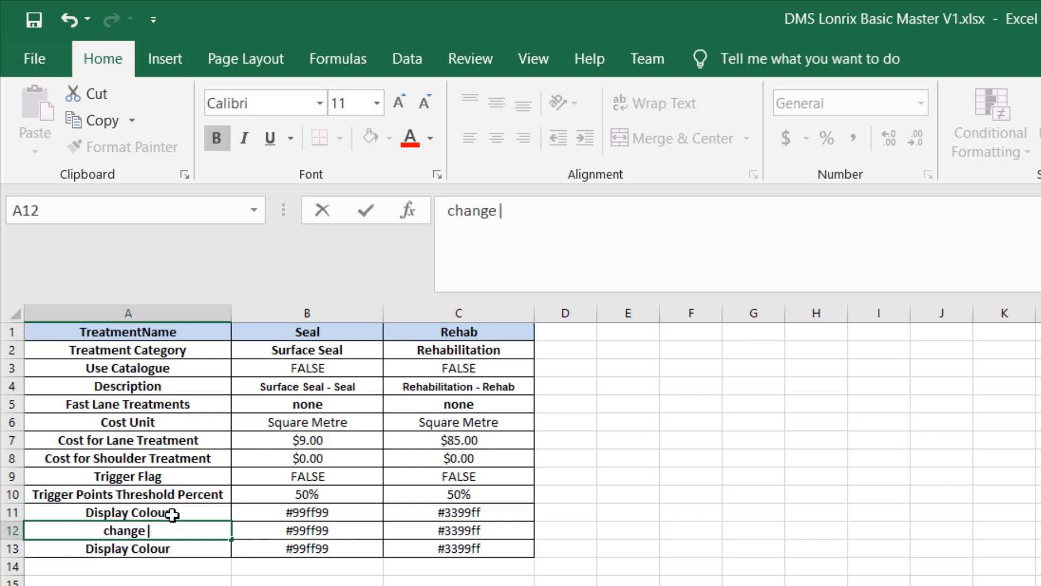
{"action": "type", "text": " surfAGe"}
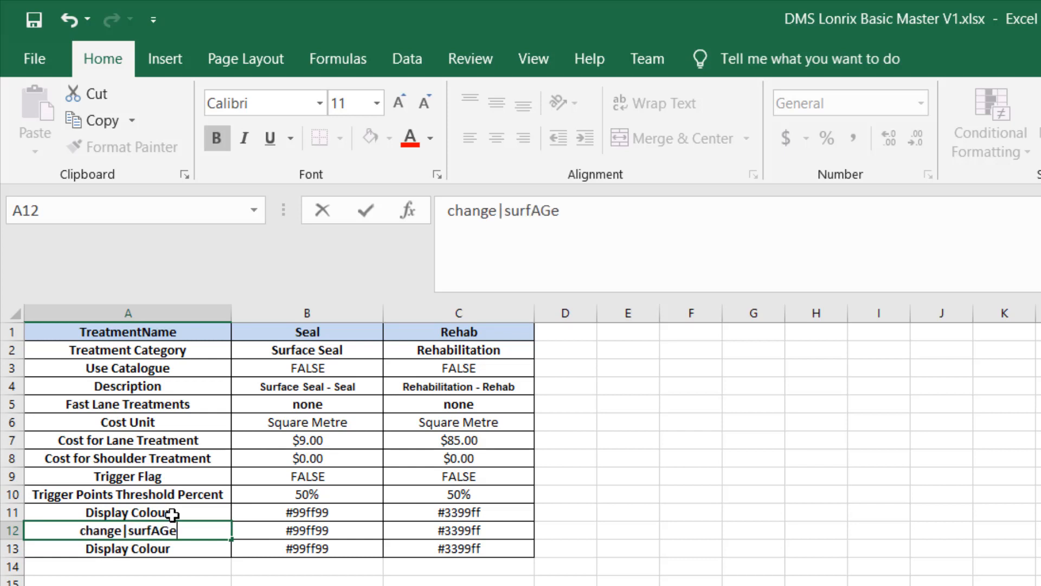
{"action": "key", "text": "BackSpace"}
{"action": "key", "text": "BackSpace"}
{"action": "type", "text": "ge"}
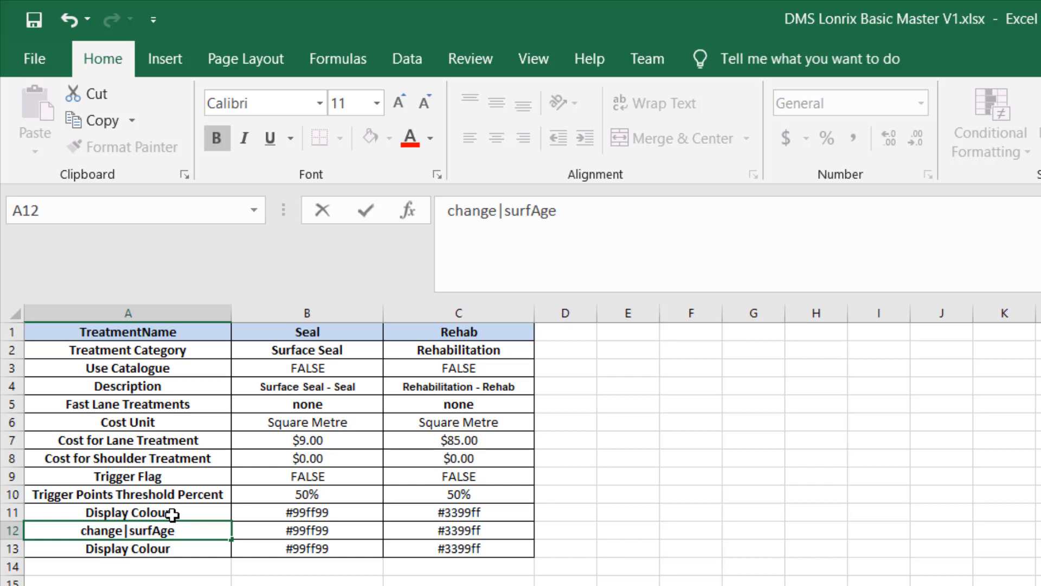
{"action": "type", "text": "|"}
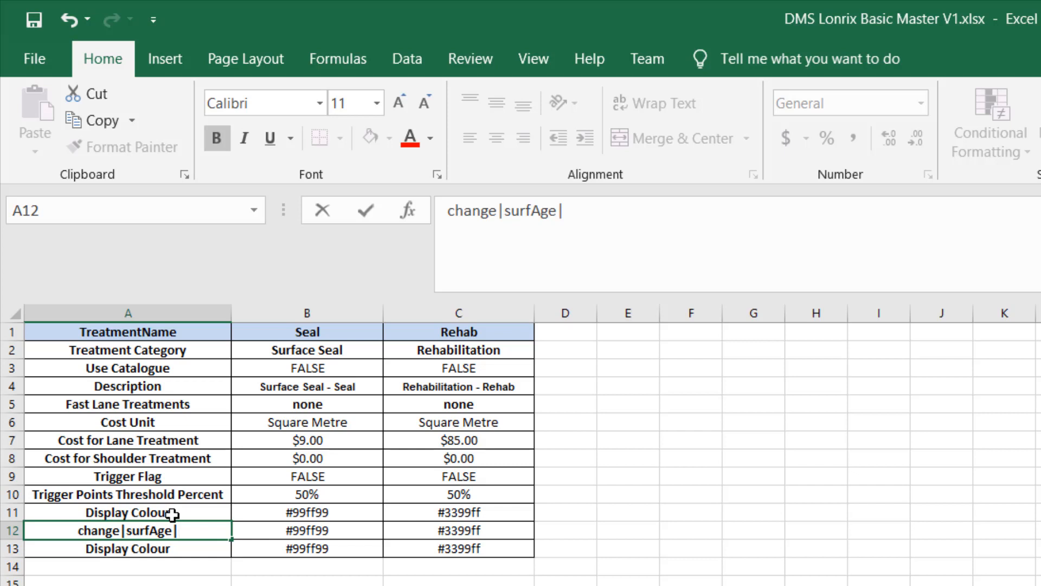
{"action": "type", "text": "to"}
{"action": "key", "text": "Return"}
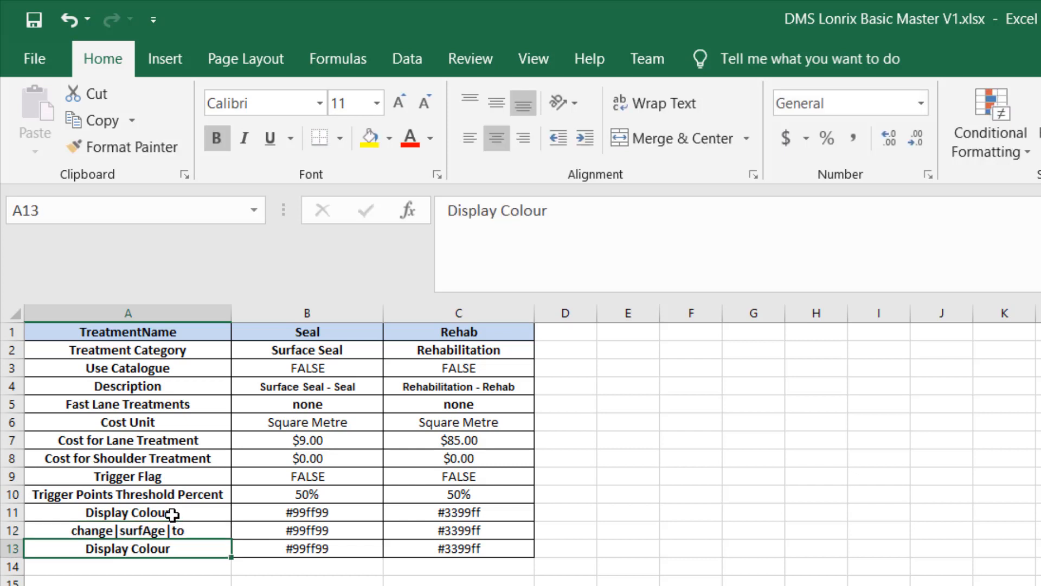
- Replace the copied label in A13 with change|rut|to
{"action": "type", "text": "change"}
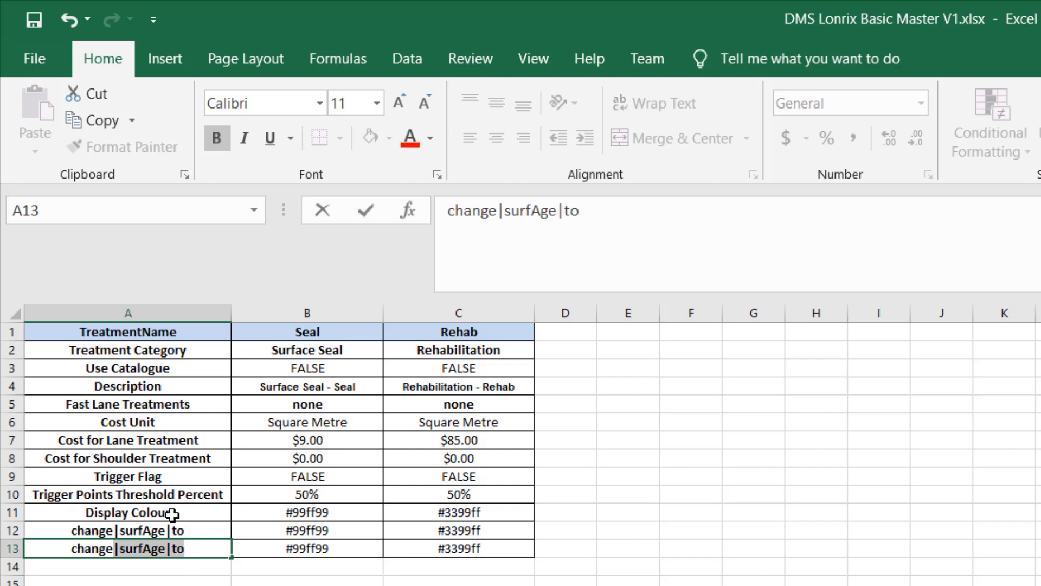
{"action": "type", "text": "|rut"}
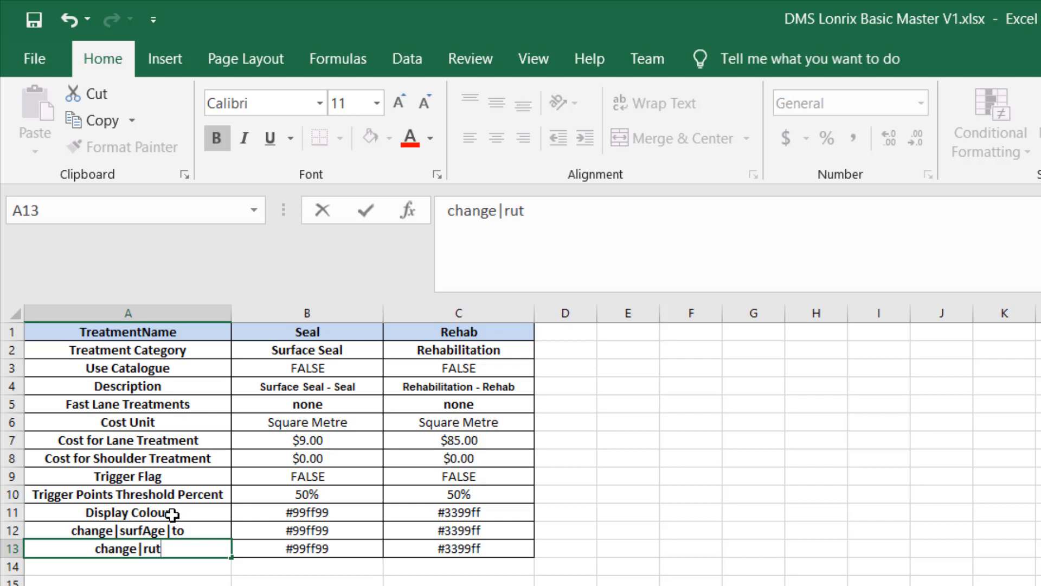
{"action": "type", "text": "|to"}
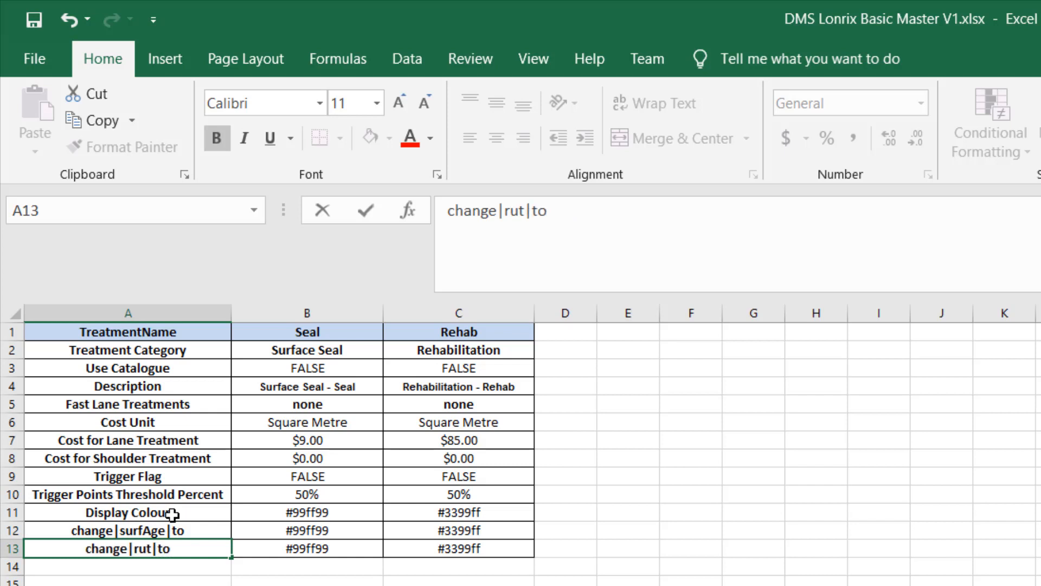
{"action": "key", "text": "Return"}
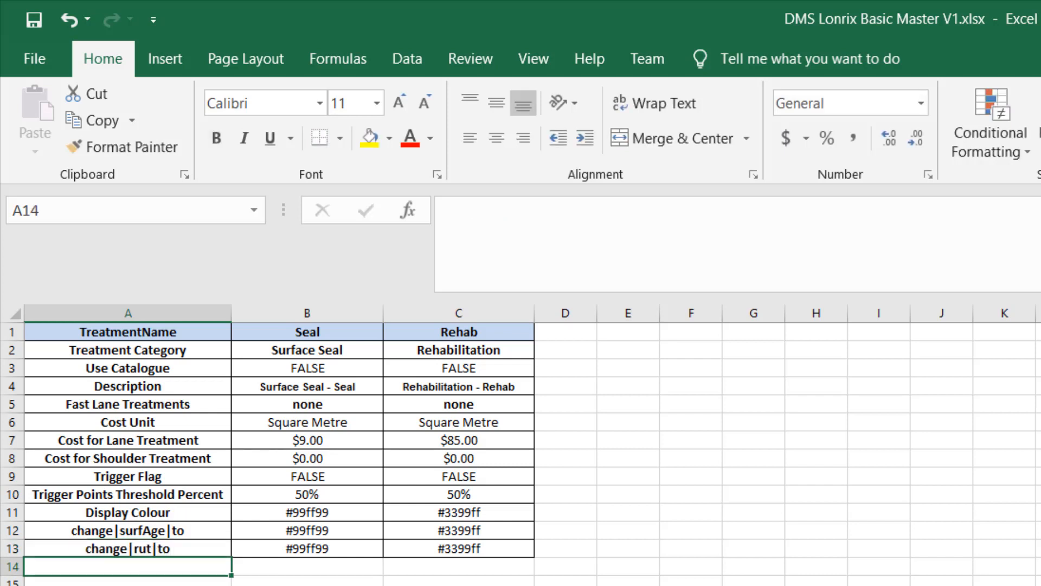
- Copy the SurfAge and Rut parameter codes from F1:G1 of the Parameters sheet to B16:C16 of the Treatments sheet
{"action": "left_click", "coordinate": [122, 531]}
{"action": "left_click_drag", "start_coordinate": [503, 210], "coordinate": [557, 211]}
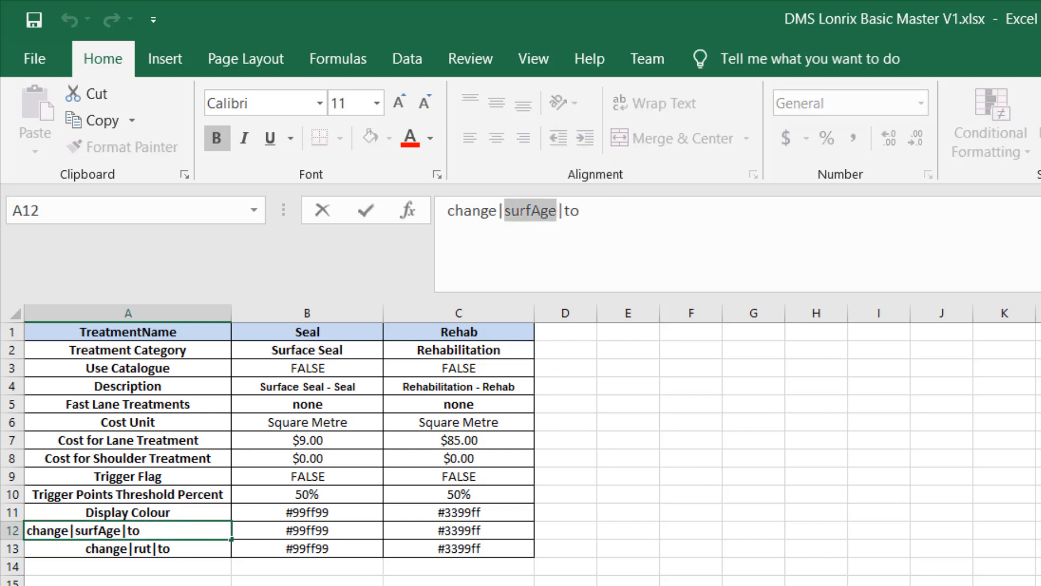
{"action": "key", "text": "Escape"}
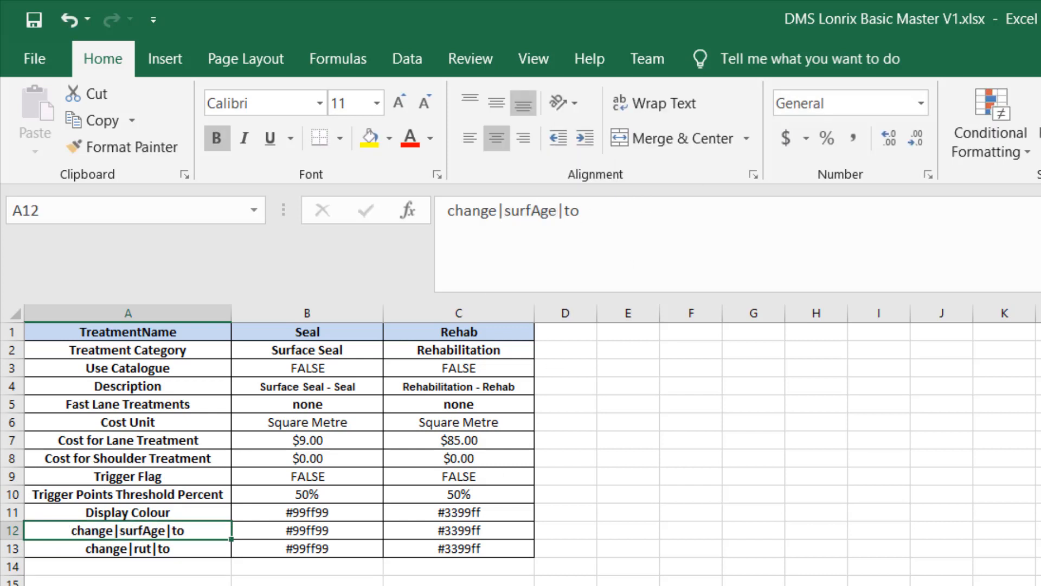
{"action": "key", "text": "ctrl+Page_Down"}
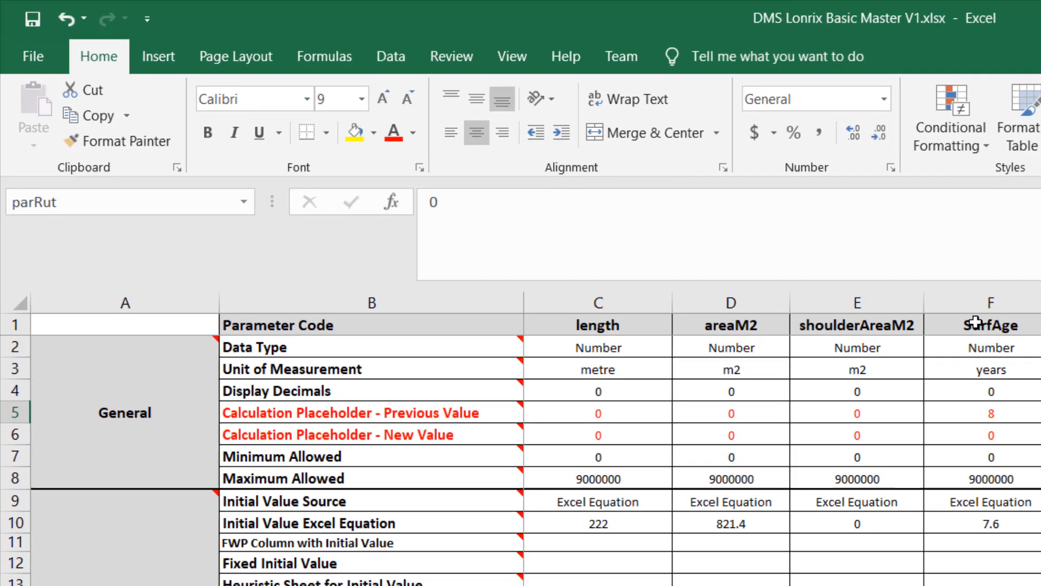
{"action": "left_click", "coordinate": [1022, 335]}
{"action": "left_click", "coordinate": [897, 268], "text": "shift"}
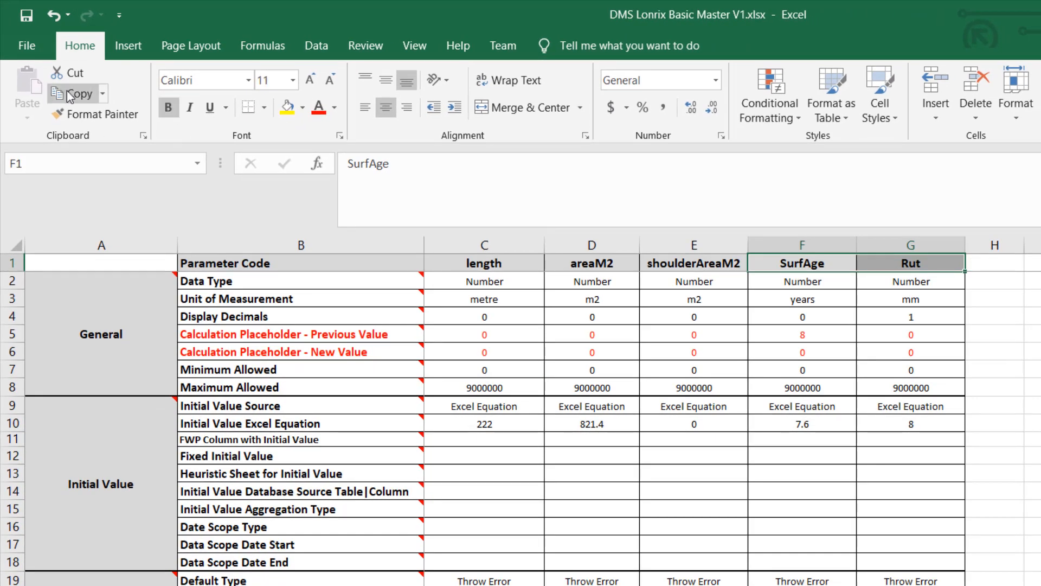
{"action": "left_click", "coordinate": [73, 95]}
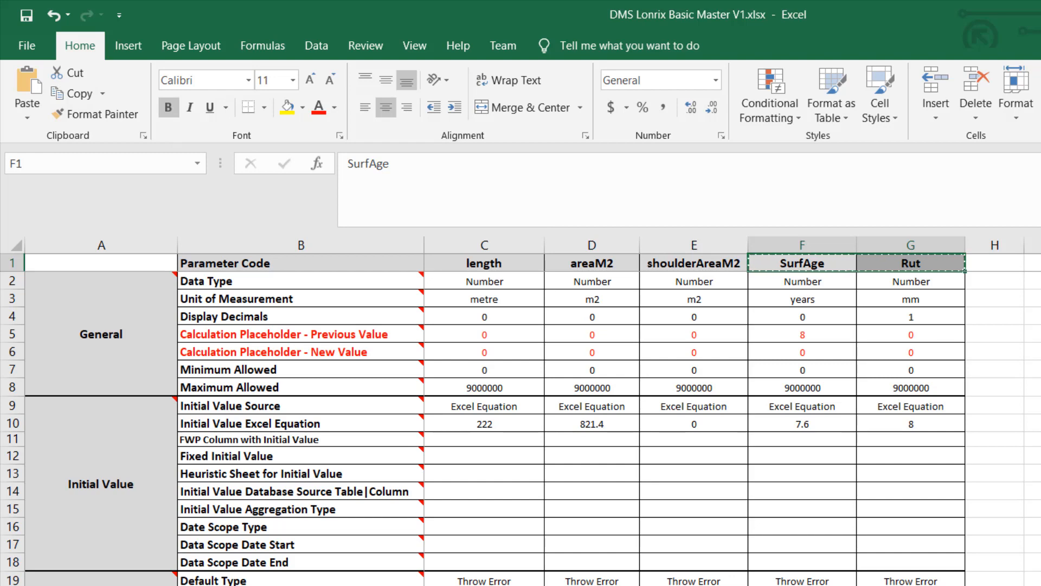
{"action": "key", "text": "ctrl+Page_Up"}
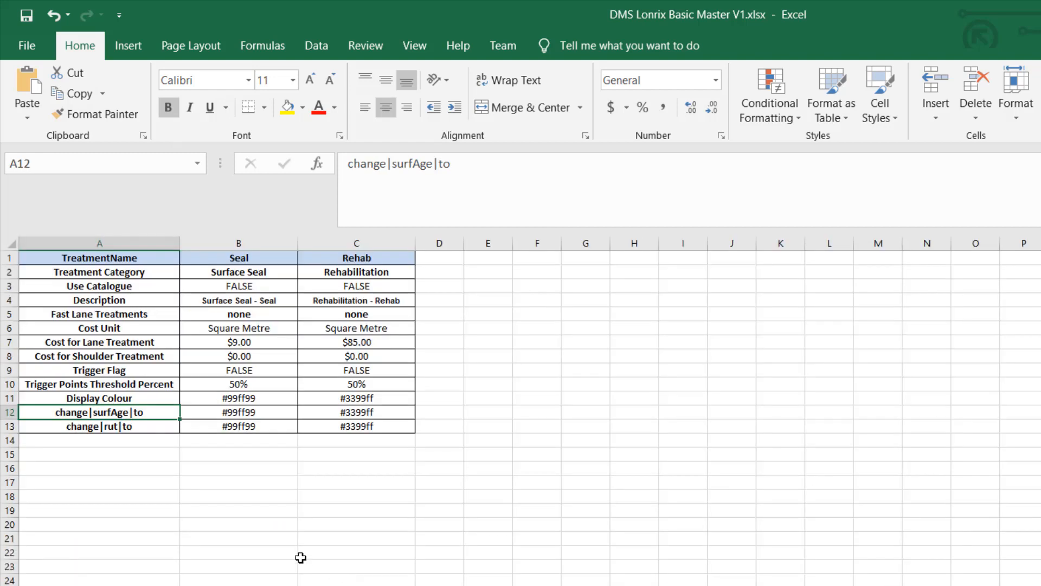
{"action": "left_click", "coordinate": [86, 471]}
{"action": "left_click", "coordinate": [225, 471]}
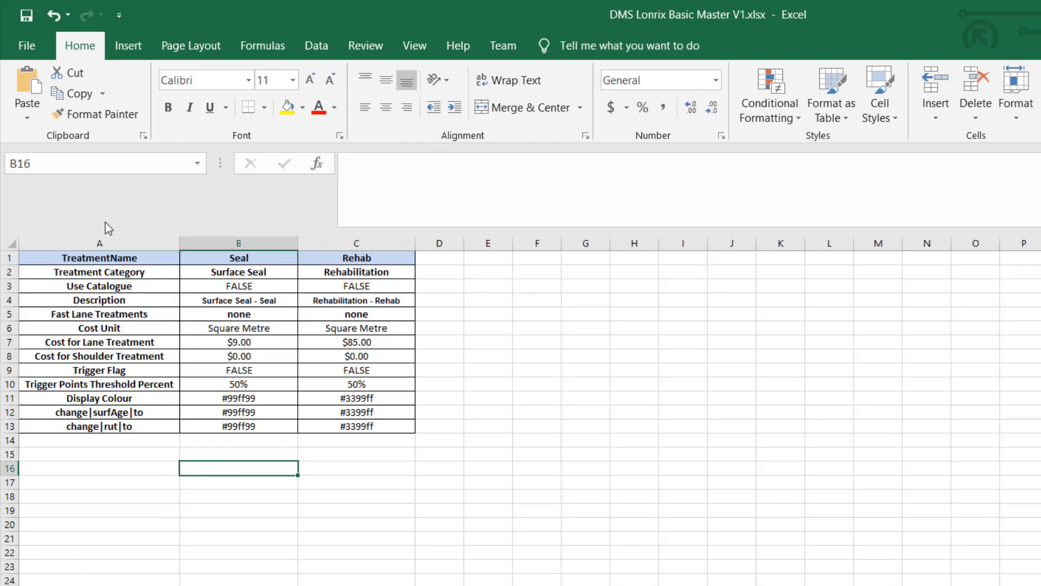
{"action": "left_click", "coordinate": [27, 87]}
{"action": "left_click", "coordinate": [235, 496]}
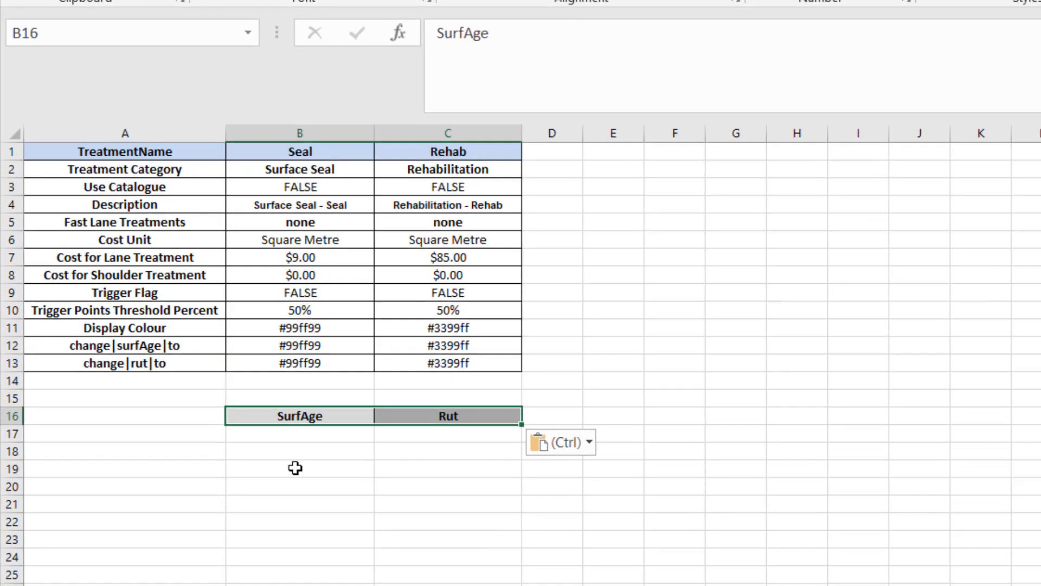
- Correct the A12 label to change|SurfAge|to so its parameter code matches the capitalisation of B16
{"action": "left_click", "coordinate": [294, 416]}
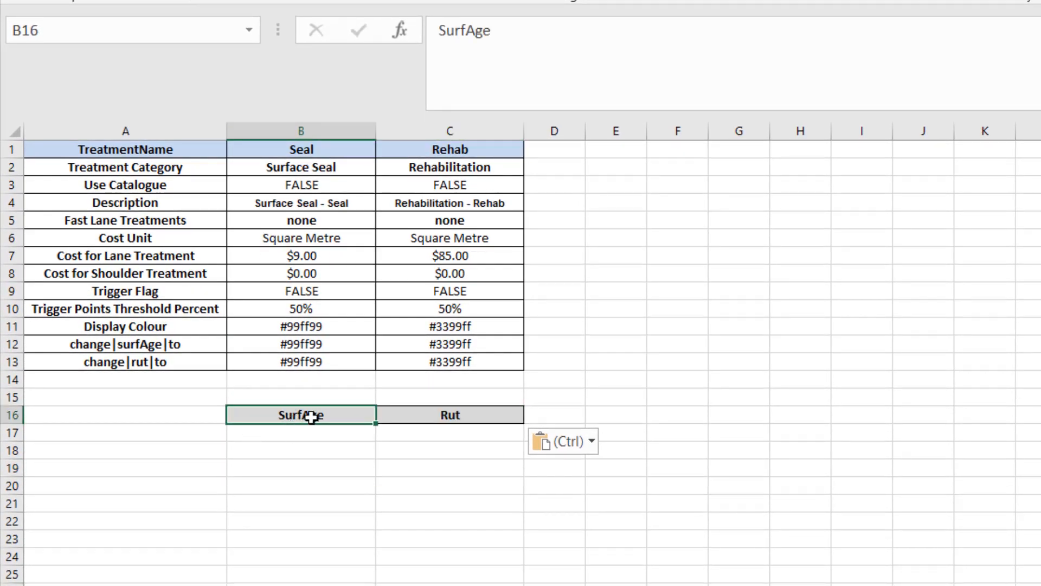
{"action": "left_click", "coordinate": [126, 344]}
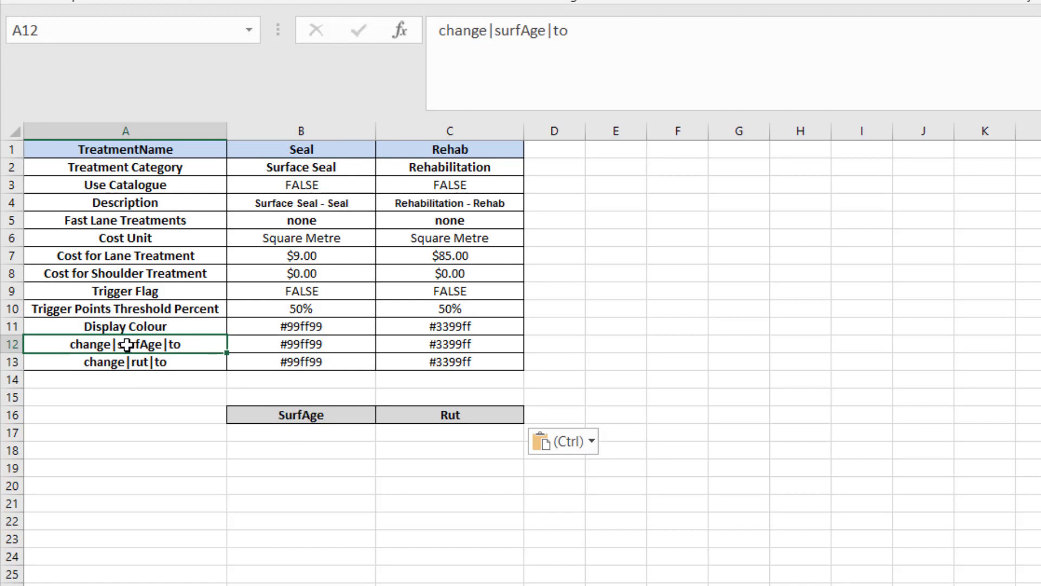
{"action": "left_click", "coordinate": [297, 412]}
{"action": "left_click_drag", "start_coordinate": [504, 30], "coordinate": [386, 35]}
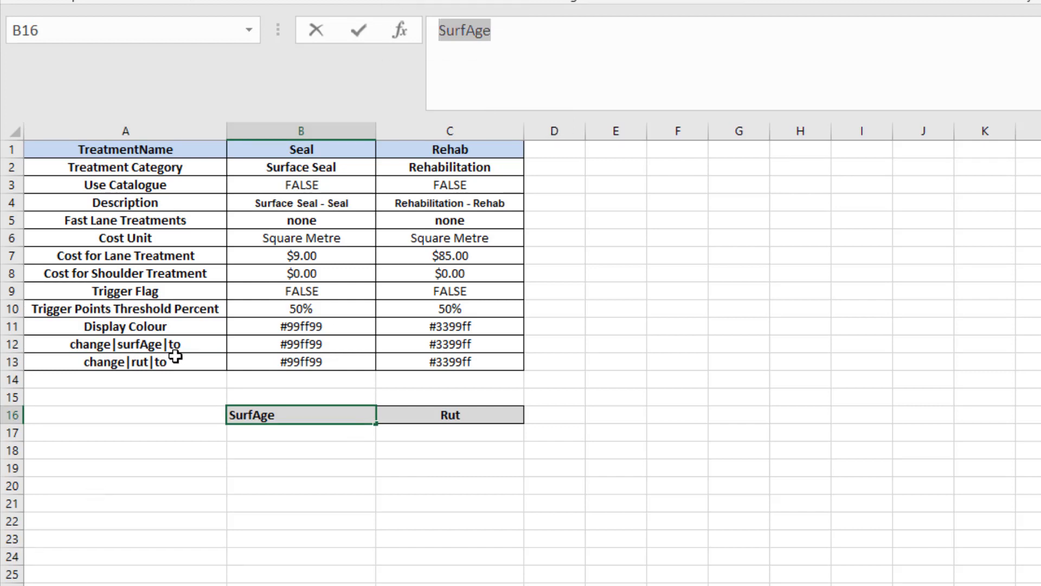
{"action": "left_click", "coordinate": [152, 347]}
{"action": "left_click_drag", "start_coordinate": [495, 31], "coordinate": [548, 32]}
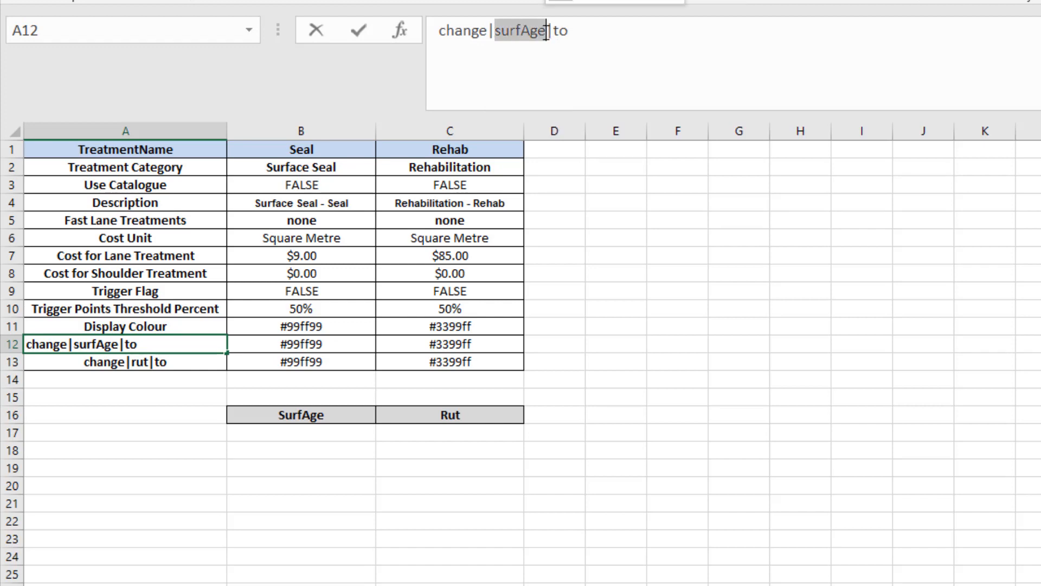
{"action": "type", "text": "SurfAge"}
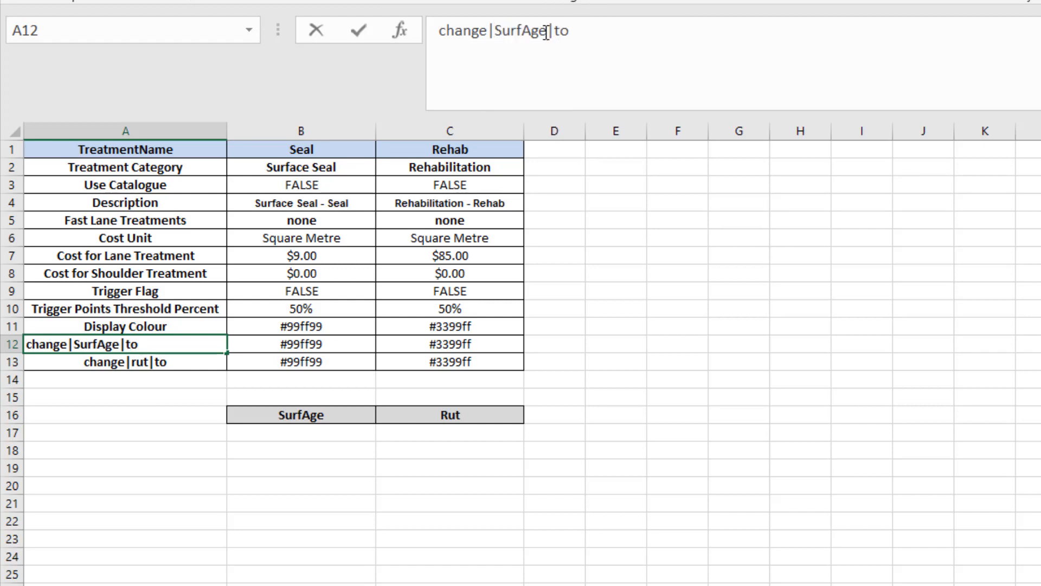
{"action": "key", "text": "Return"}
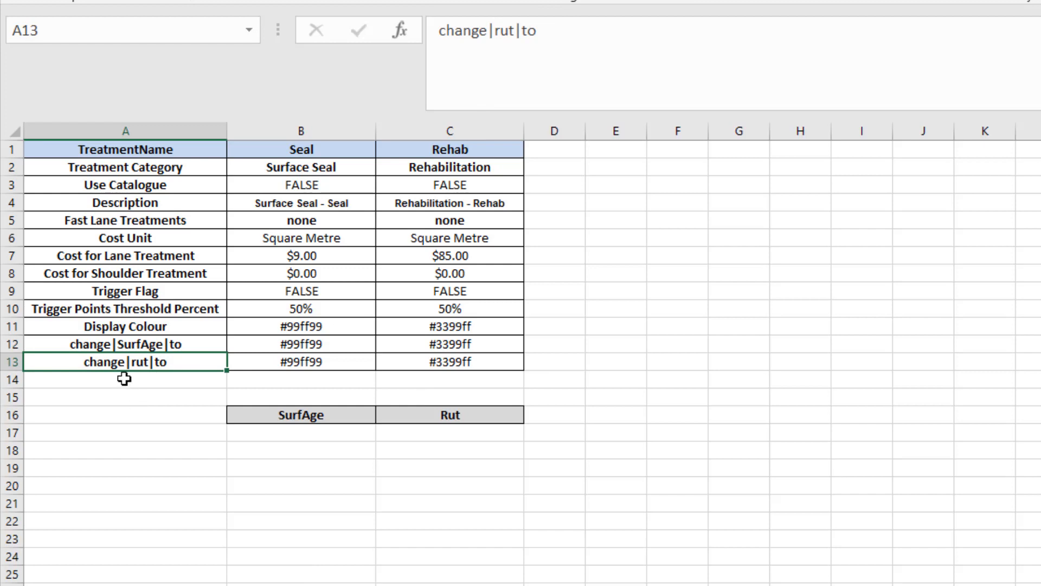
- Correct the A13 label to change|Rut|to so its parameter code matches the capitalisation of C16
{"action": "left_click", "coordinate": [455, 416]}
{"action": "left_click", "coordinate": [130, 364]}
{"action": "left_click", "coordinate": [501, 29]}
{"action": "double_click", "coordinate": [502, 30]}
{"action": "type", "text": "Rut"}
{"action": "key", "text": "Return"}
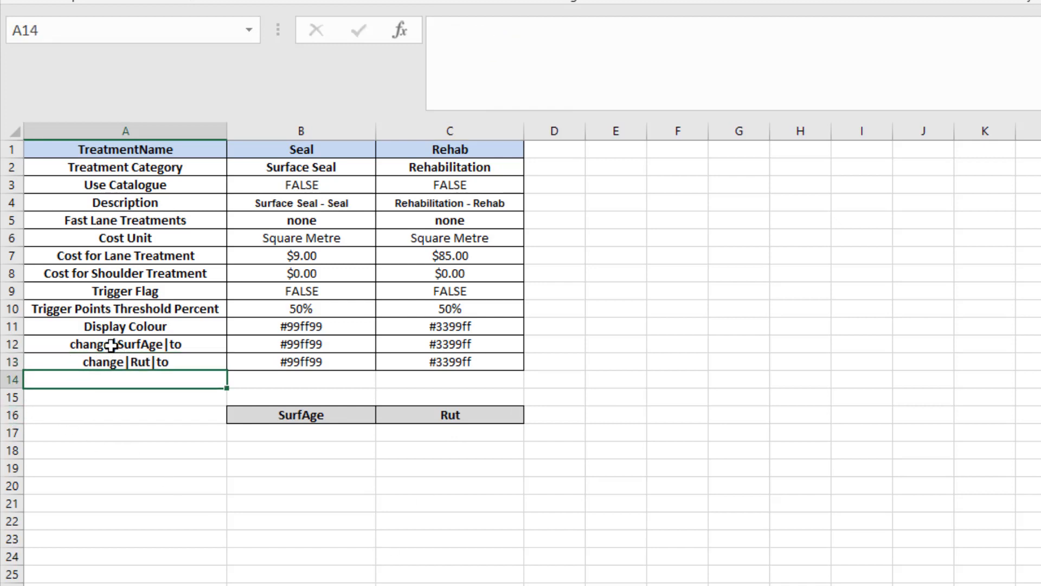
{"action": "left_click_drag", "start_coordinate": [110, 344], "coordinate": [109, 360]}
{"action": "left_click", "coordinate": [77, 470]}
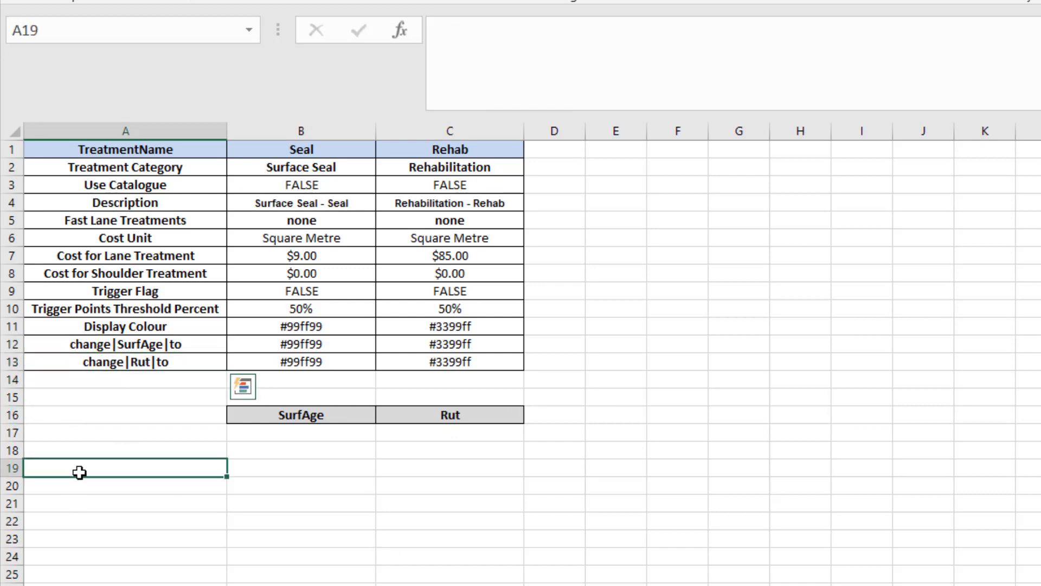
- Clear the copied SurfAge and Rut parameter codes from row 16
{"action": "left_click", "coordinate": [12, 415]}
{"action": "key", "text": "Delete"}
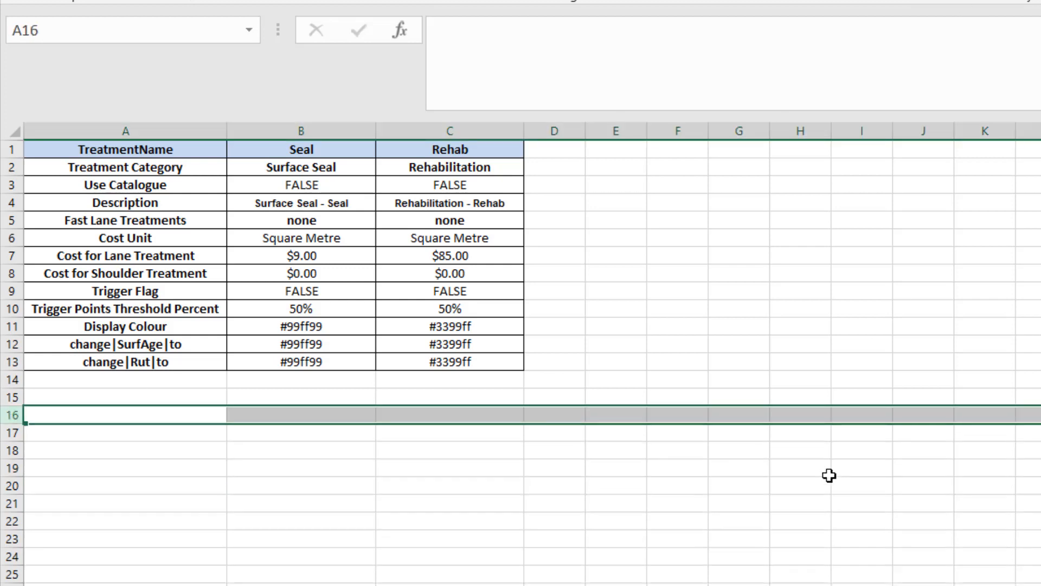
{"action": "left_click", "coordinate": [821, 482]}
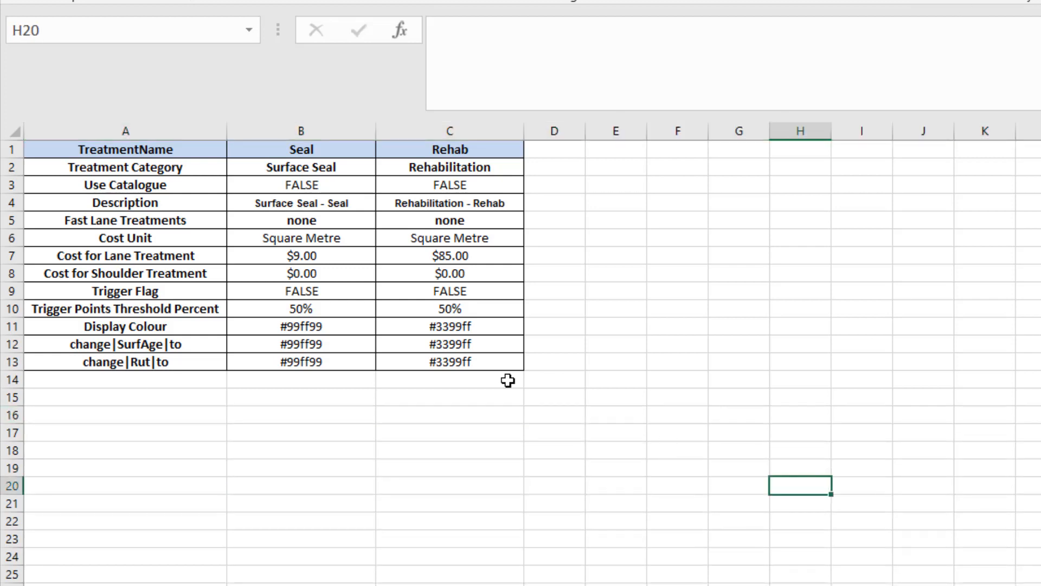
- Set the change|SurfAge|to reset value to 0 for both the Seal and Rehab treatments in B12:C12
{"action": "left_click", "coordinate": [344, 343]}
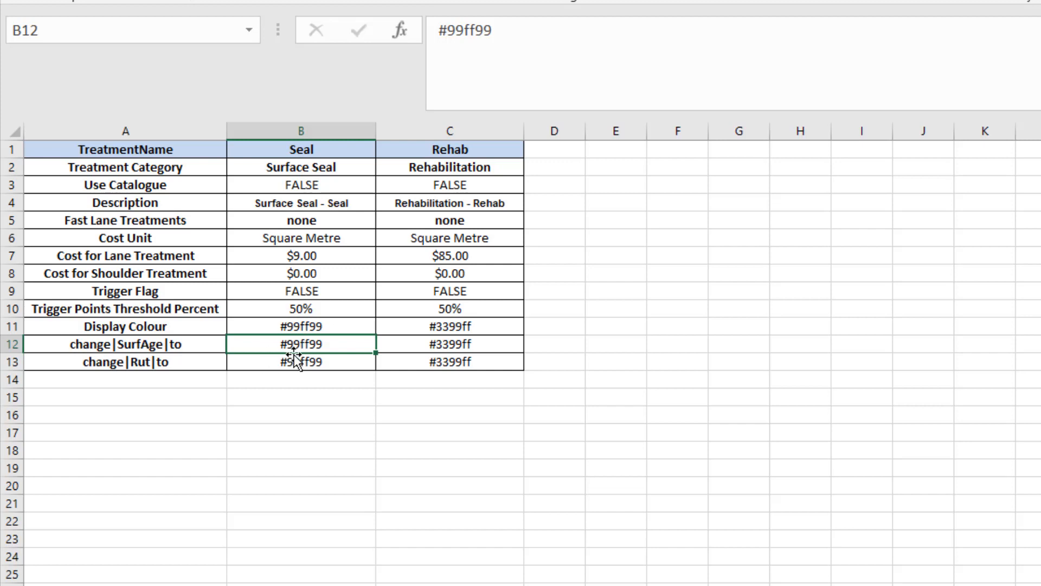
{"action": "type", "text": "0"}
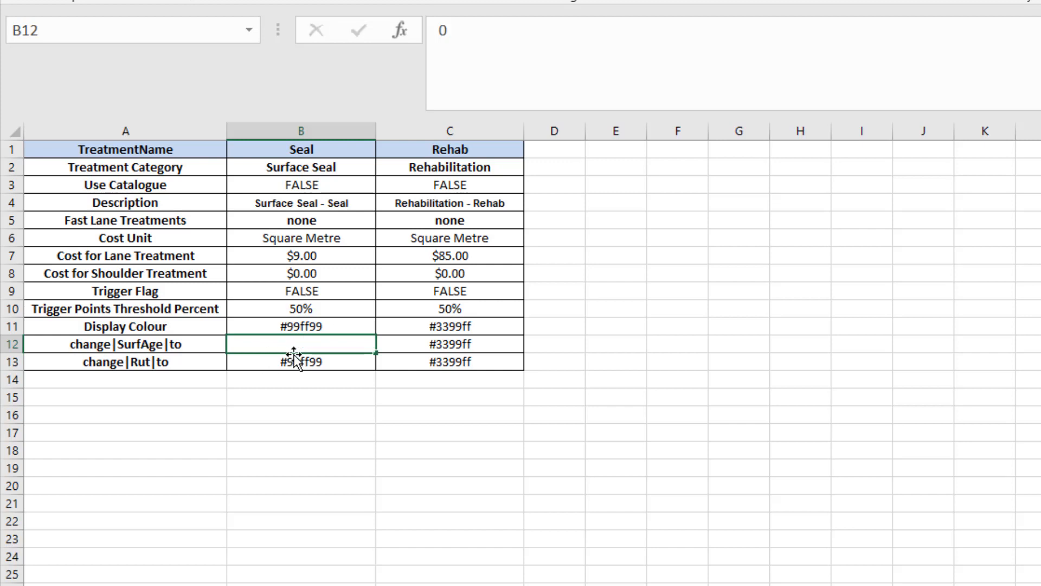
{"action": "key", "text": "Tab"}
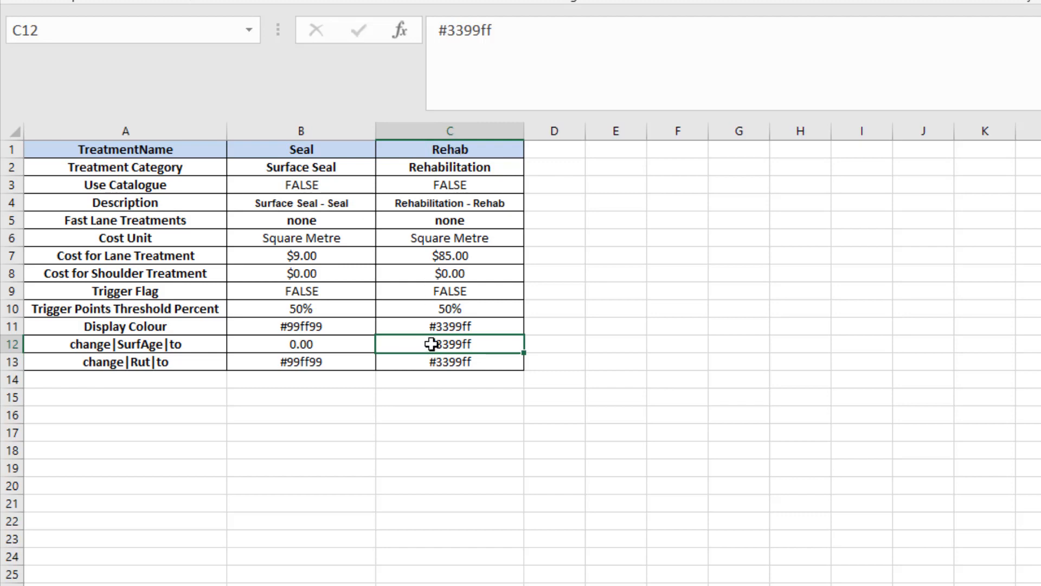
{"action": "type", "text": "0"}
{"action": "key", "text": "Return"}
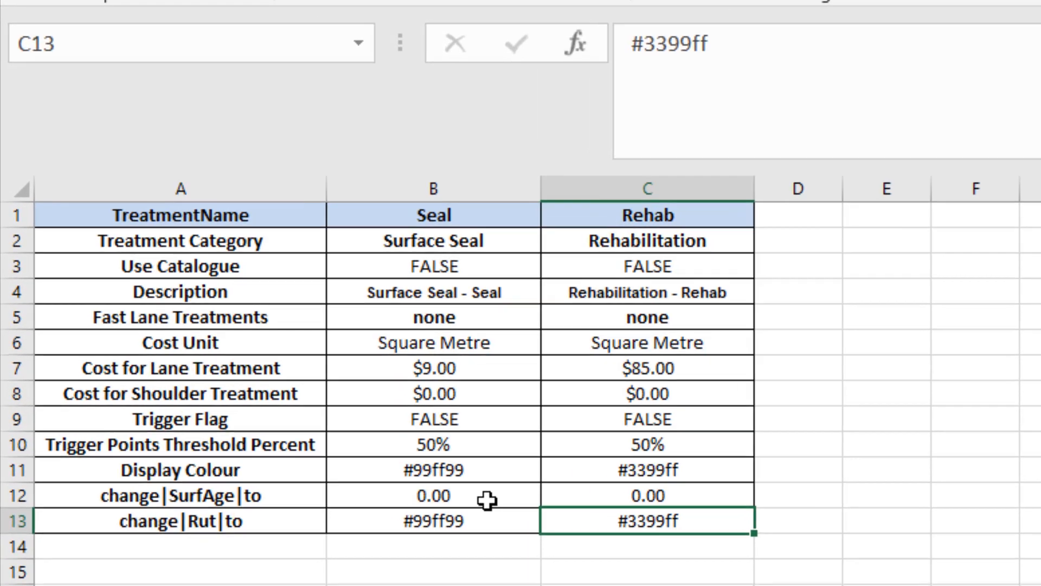
{"action": "left_click", "coordinate": [342, 345]}
{"action": "left_click", "coordinate": [724, 530]}
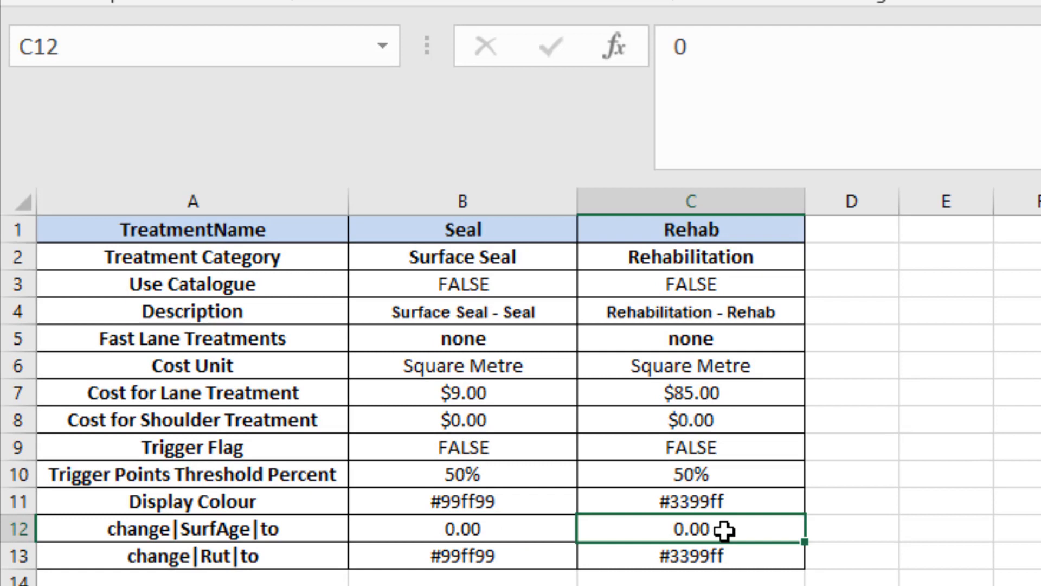
- Enter the formula =0.8*parRut in B13 as the Seal treatment's Rut reset value
{"action": "left_click", "coordinate": [431, 558]}
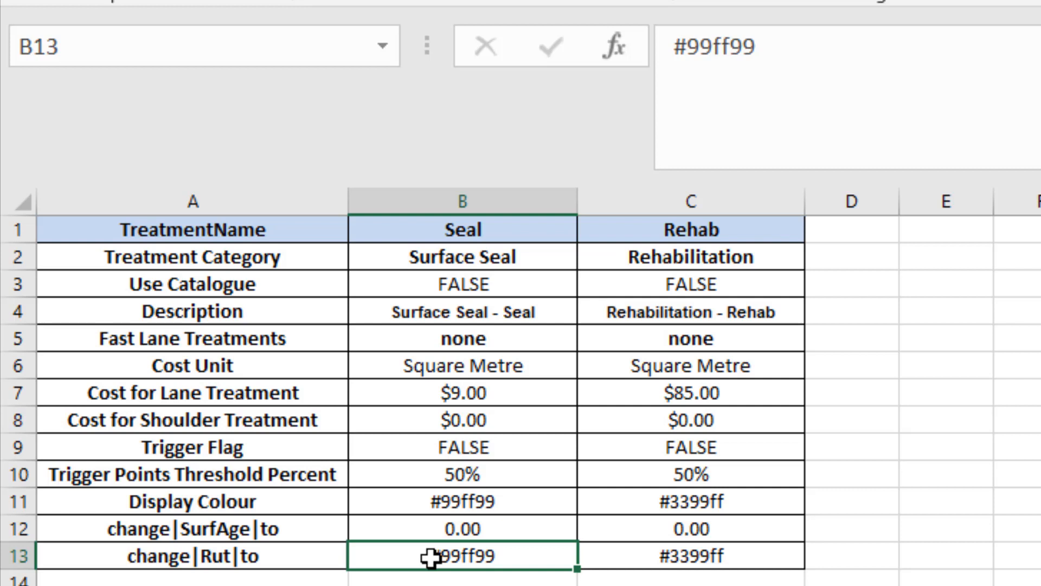
{"action": "type", "text": "=0"}
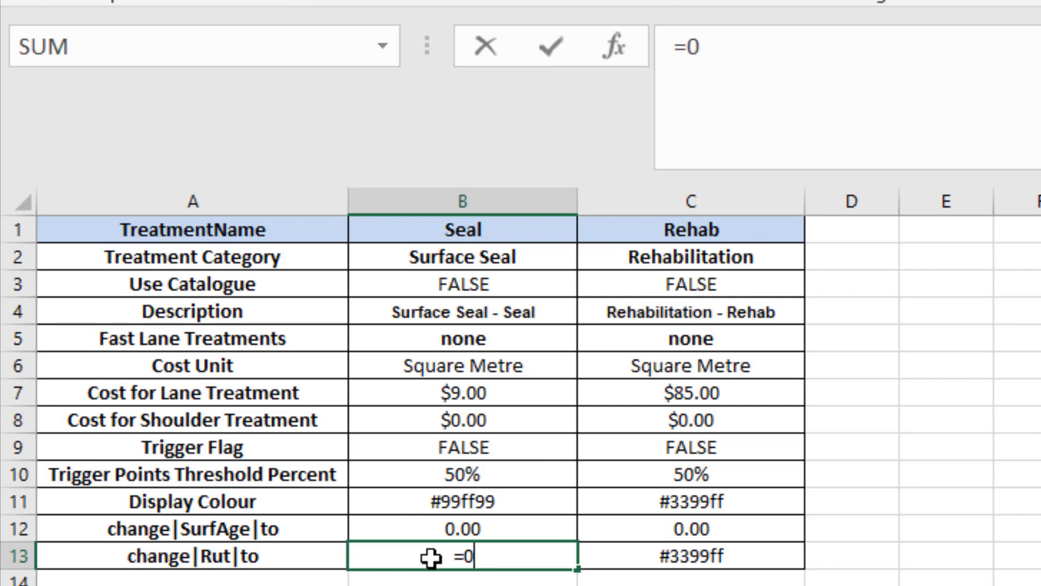
{"action": "type", "text": ".8*"}
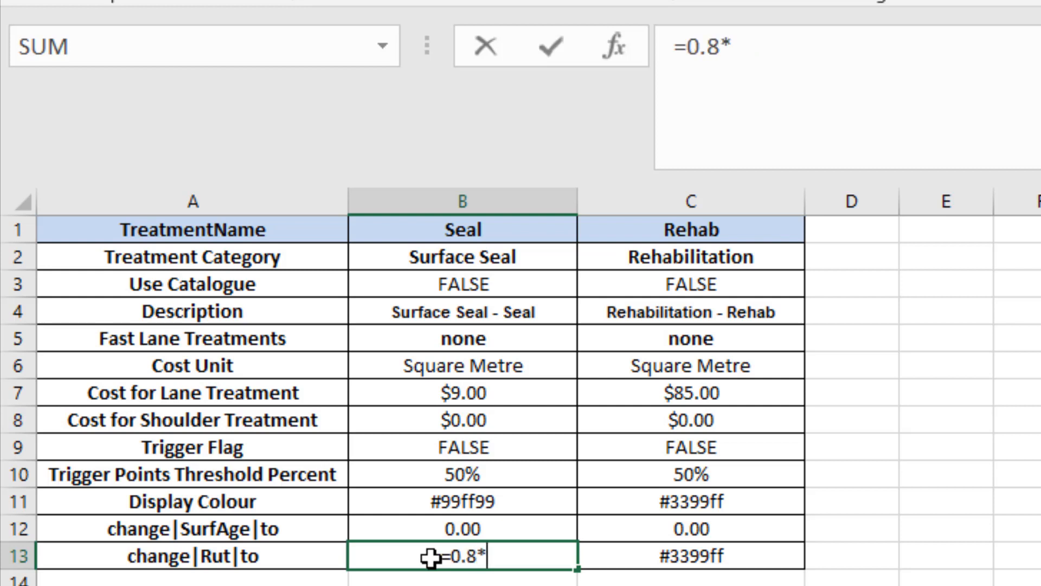
{"action": "type", "text": "par"}
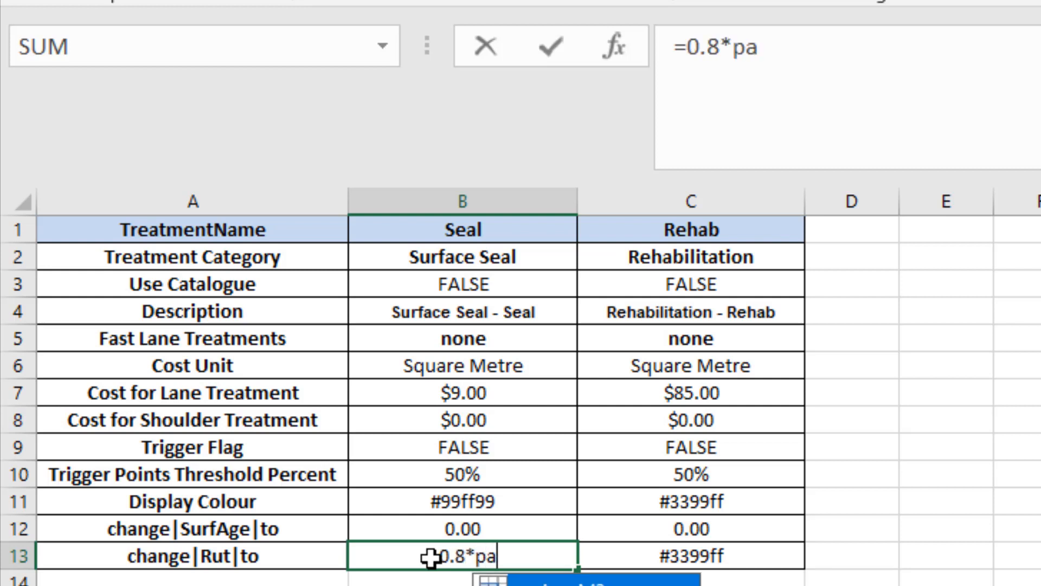
{"action": "type", "text": "d"}
{"action": "key", "text": "BackSpace"}
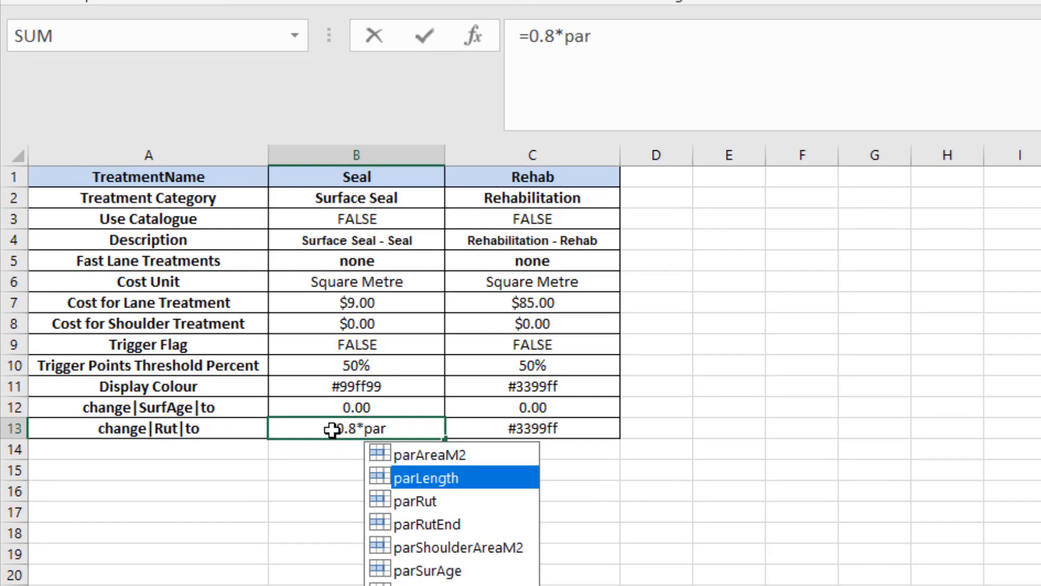
{"action": "key", "text": "Down"}
{"action": "key", "text": "Down"}
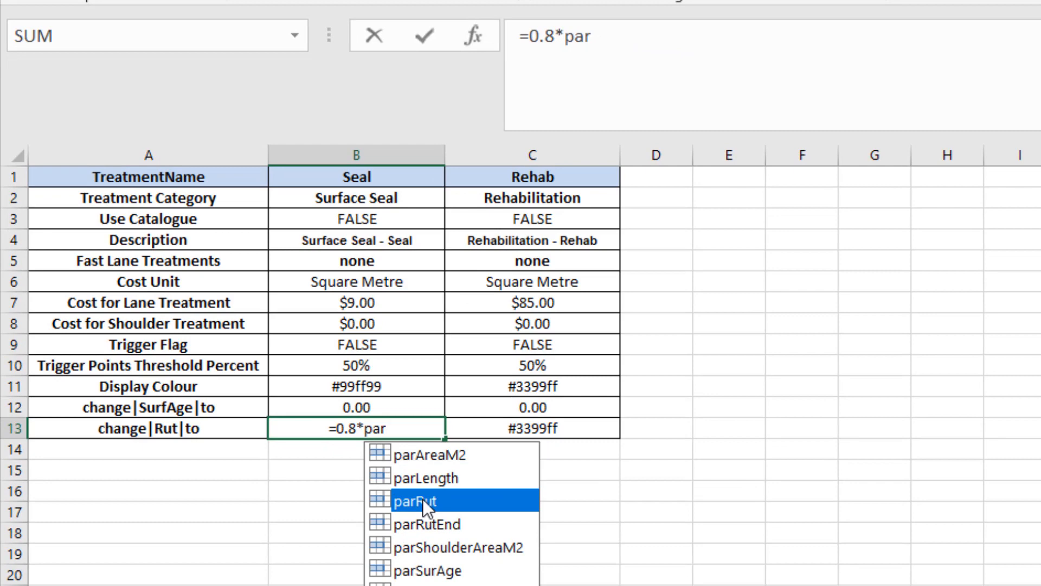
{"action": "type", "text": "Rut"}
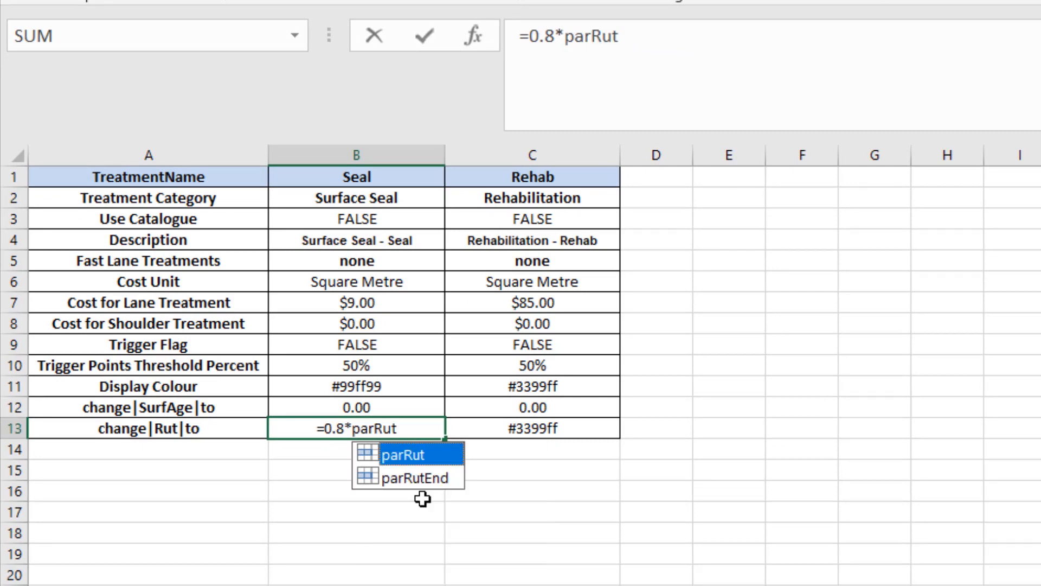
{"action": "key", "text": "Return"}
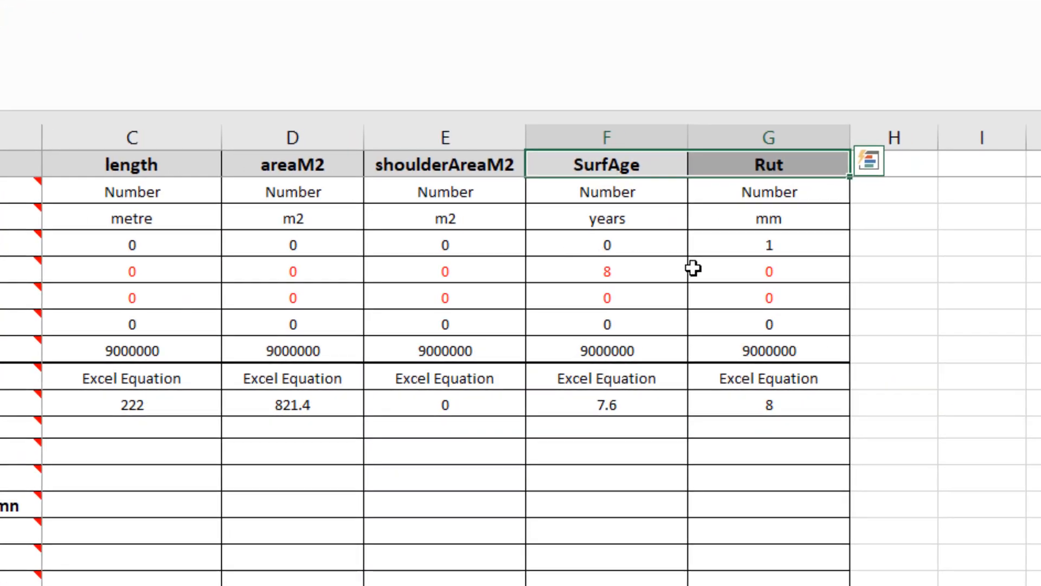
- Set the Rut value in G5 of the Parameters sheet to 10 and check the B13 formula on the Treatments sheet
{"action": "left_click", "coordinate": [740, 268]}
{"action": "type", "text": "10"}
{"action": "key", "text": "Return"}
{"action": "left_click", "coordinate": [602, 267]}
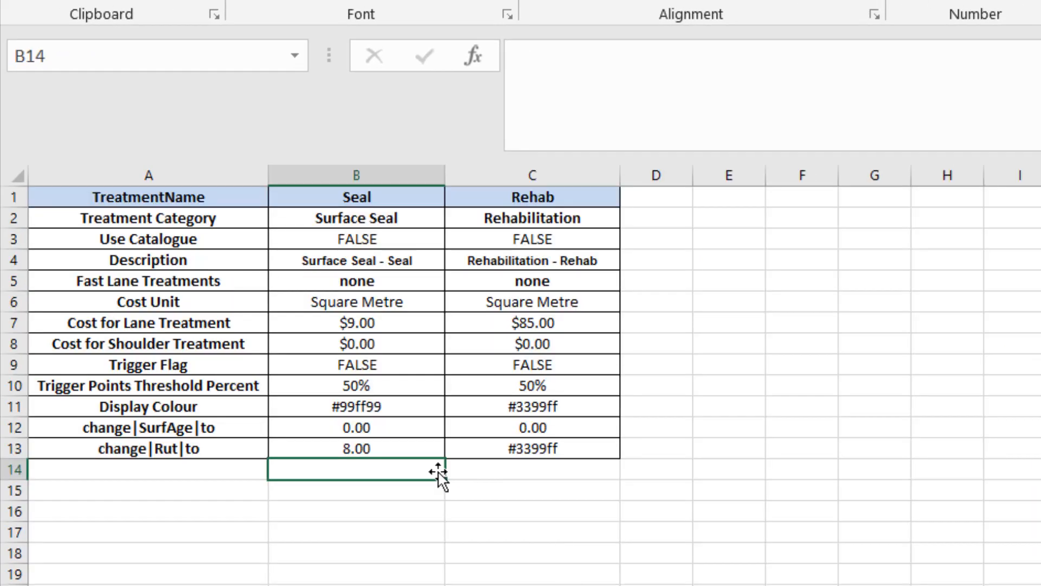
{"action": "left_click", "coordinate": [360, 509]}
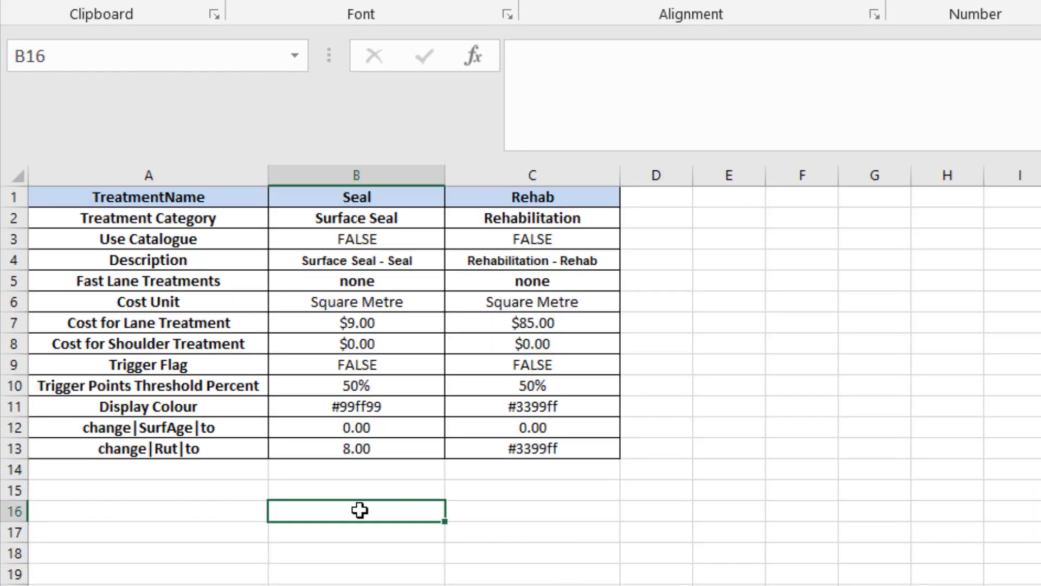
{"action": "left_click", "coordinate": [368, 448]}
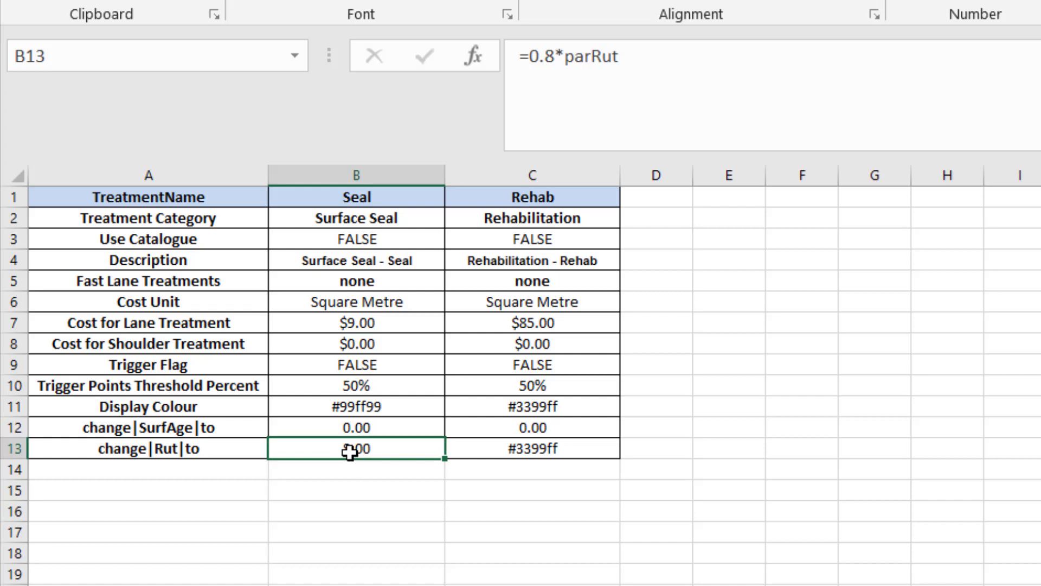
- Set the Rehab treatment's Rut reset value in C13 to 3
{"action": "left_click", "coordinate": [508, 448]}
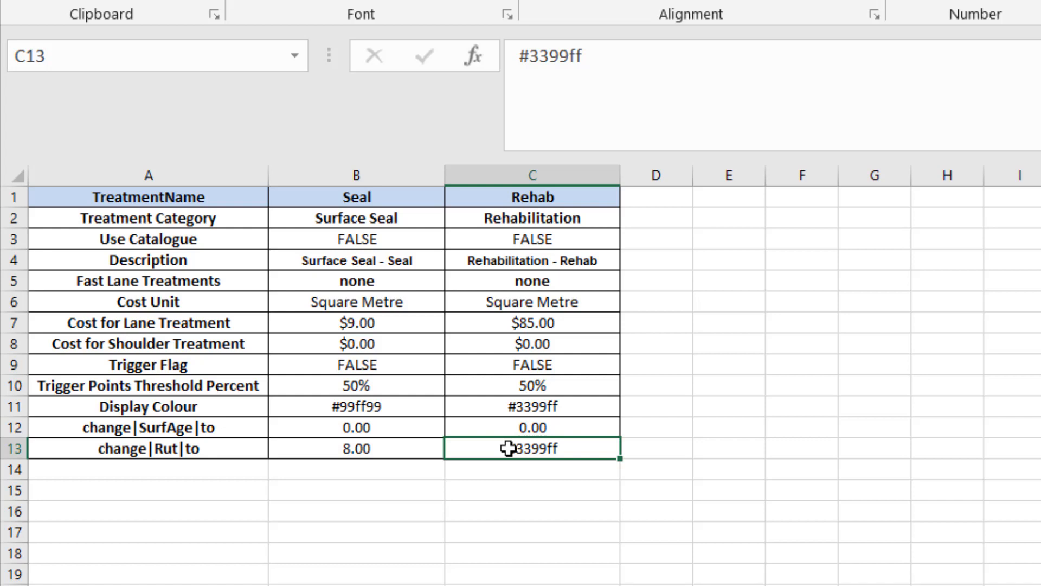
{"action": "key", "text": "ctrl+z"}
{"action": "type", "text": "3"}
{"action": "key", "text": "Return"}
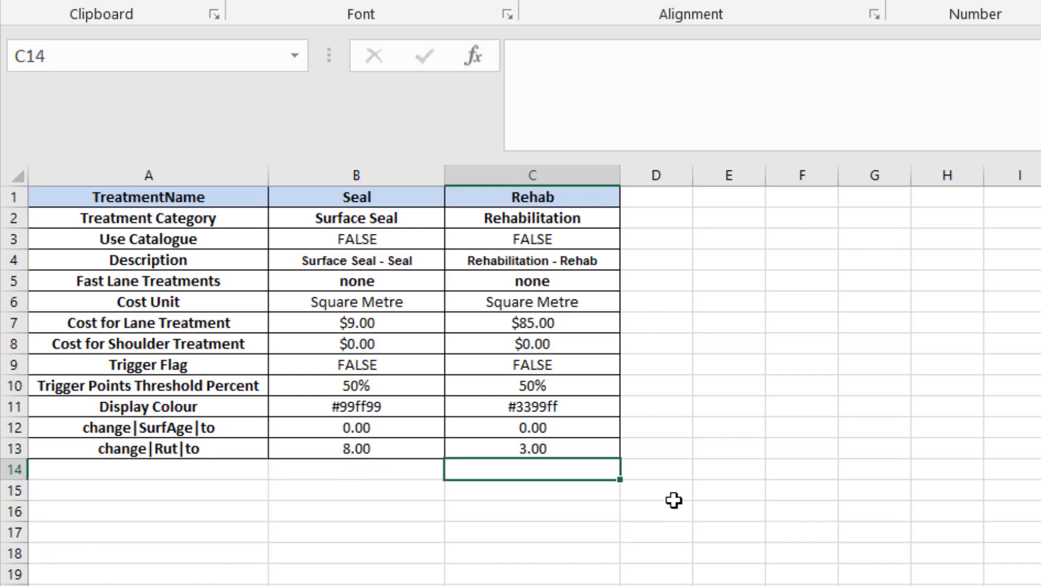
{"action": "left_click", "coordinate": [543, 448]}
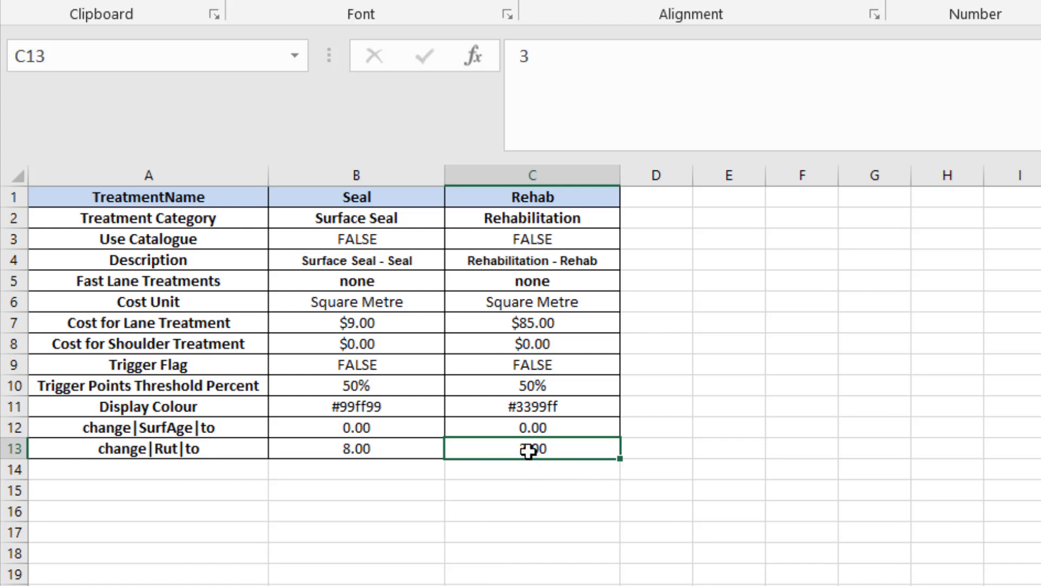
{"action": "left_click", "coordinate": [542, 523]}
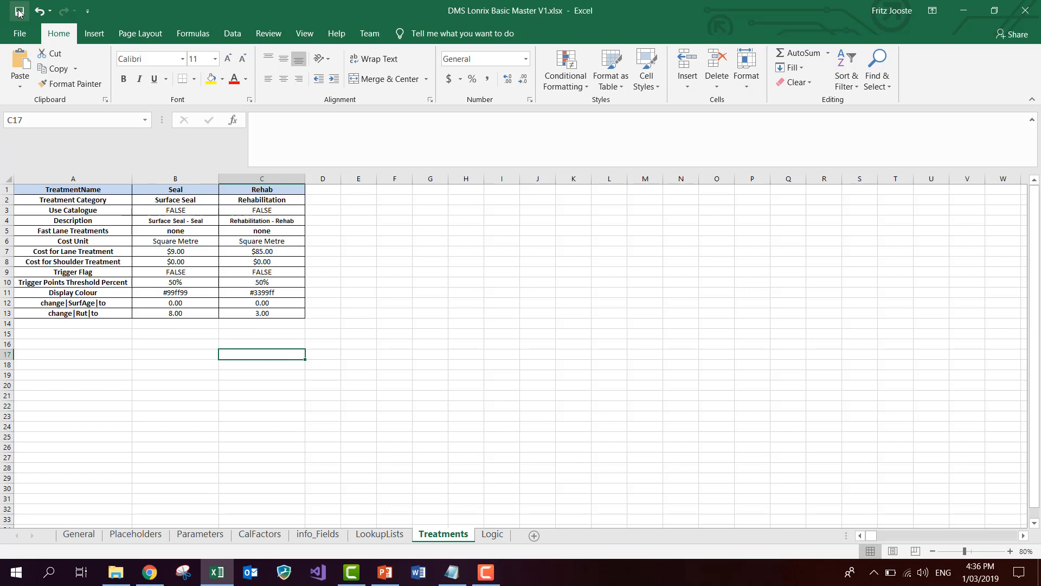
{"action": "left_click", "coordinate": [163, 341]}
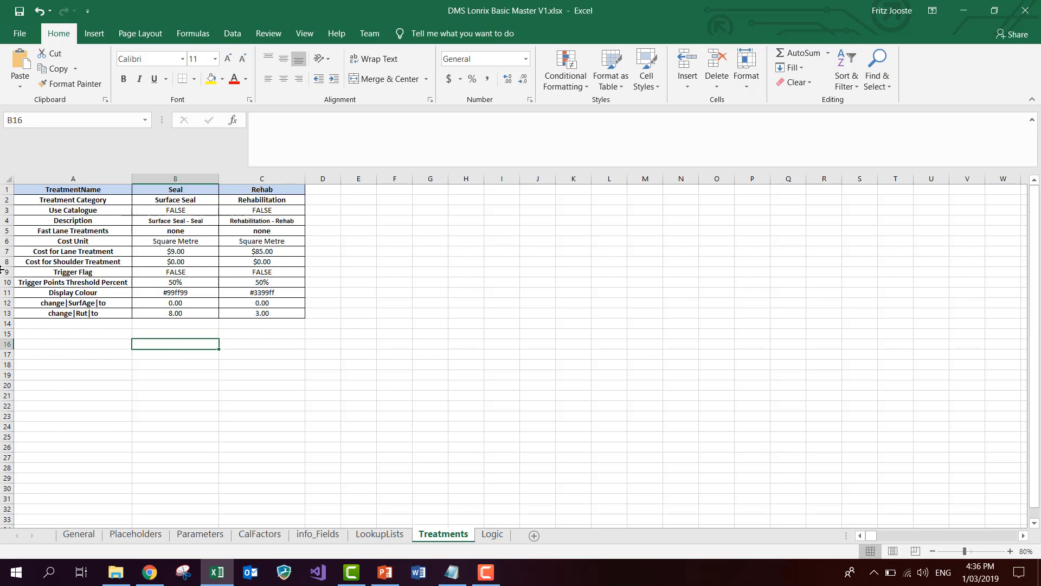
{"action": "left_click", "coordinate": [61, 302]}
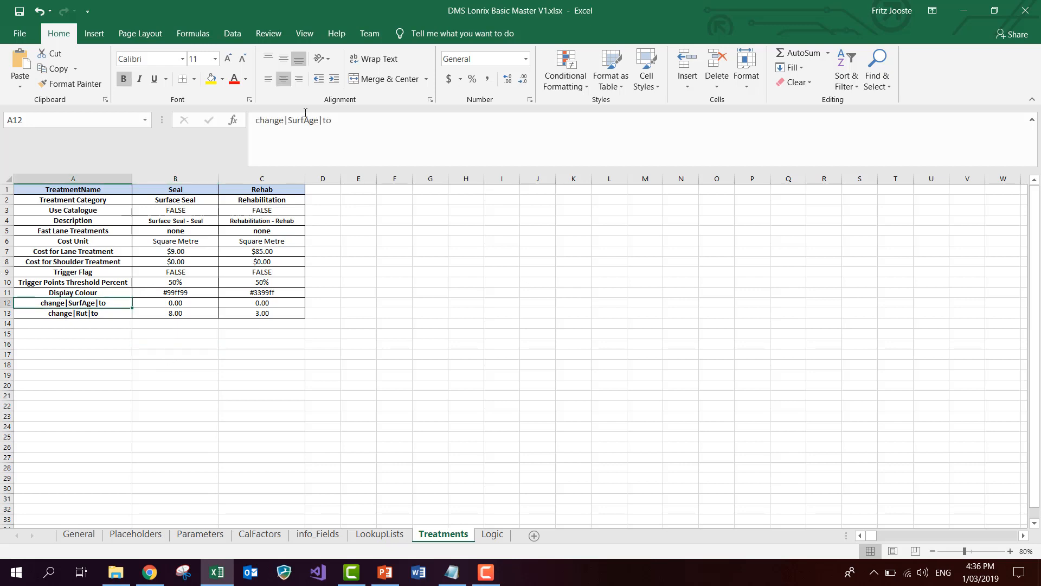
{"action": "left_click", "coordinate": [108, 345]}
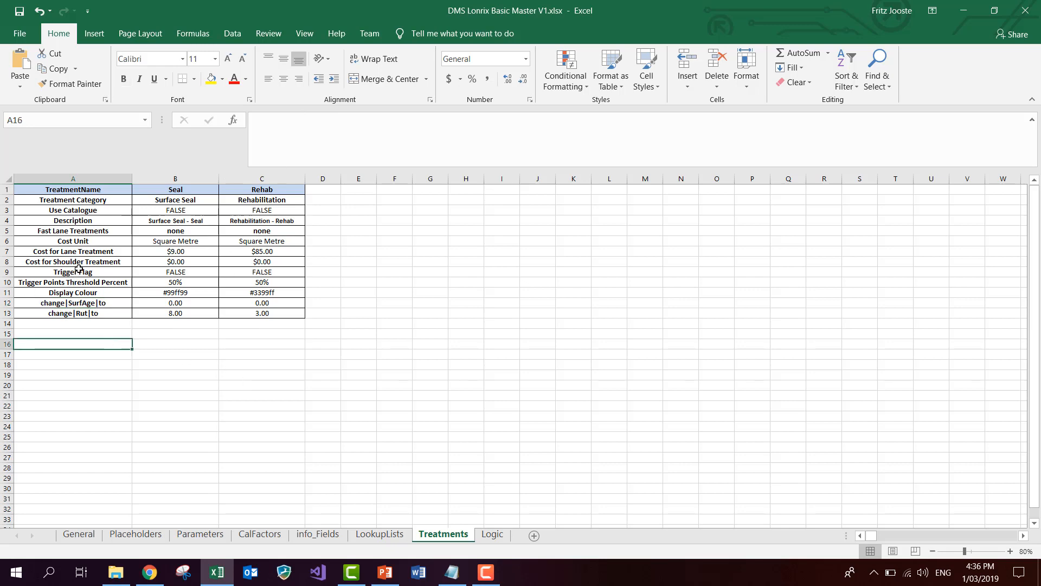
{"action": "left_click", "coordinate": [217, 363]}
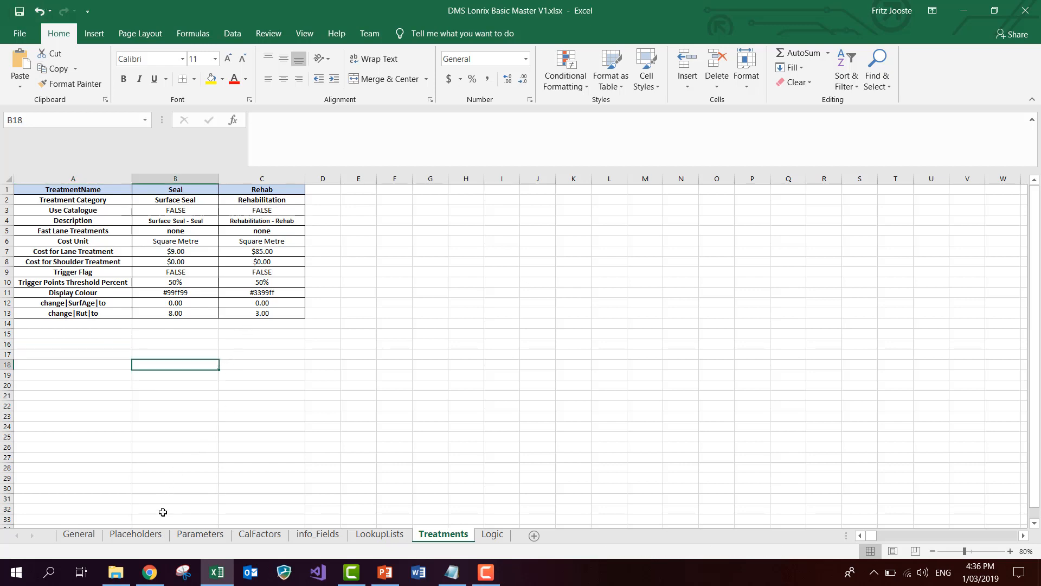
- Switch to JunoViewer in Chrome, upload DMS Lonrix Basic Master V1.xlsx as the DMS file, and check the selected AA Demo Small setup for errors
{"action": "left_click", "coordinate": [150, 573]}
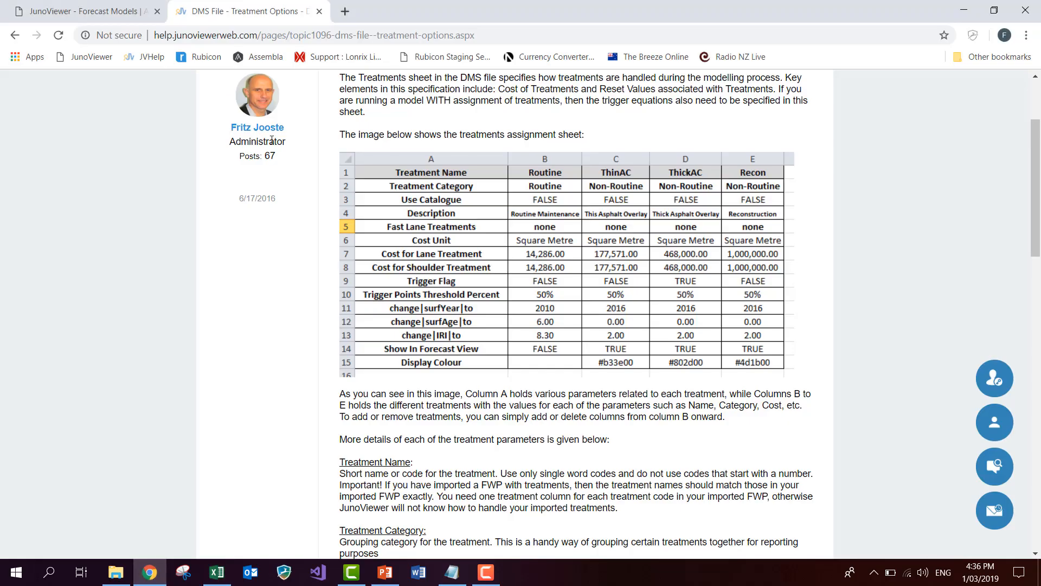
{"action": "left_click", "coordinate": [77, 17]}
{"action": "scroll", "coordinate": [332, 337], "scroll_direction": "down", "scroll_amount": 4}
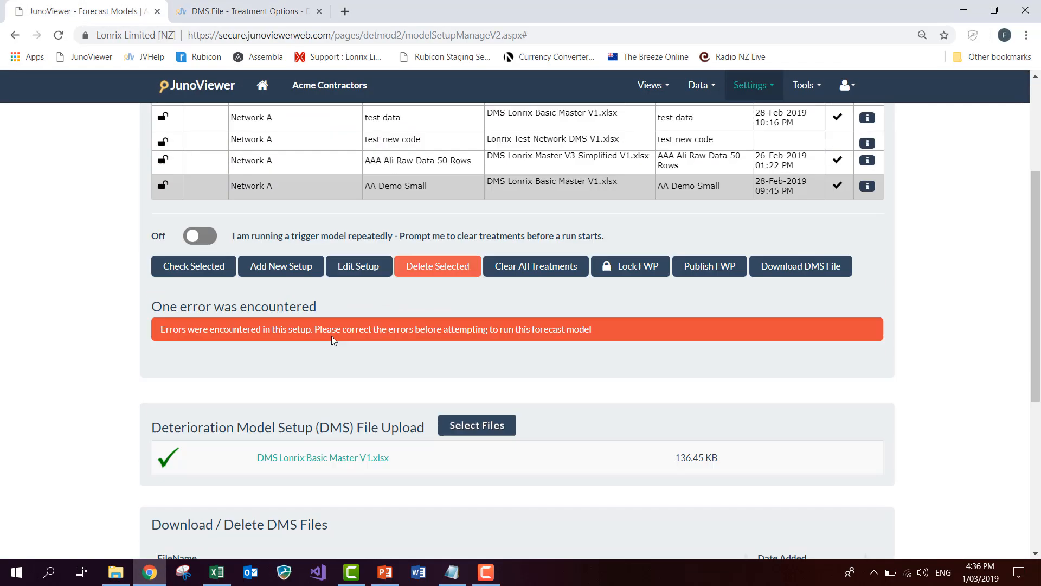
{"action": "left_click", "coordinate": [473, 415]}
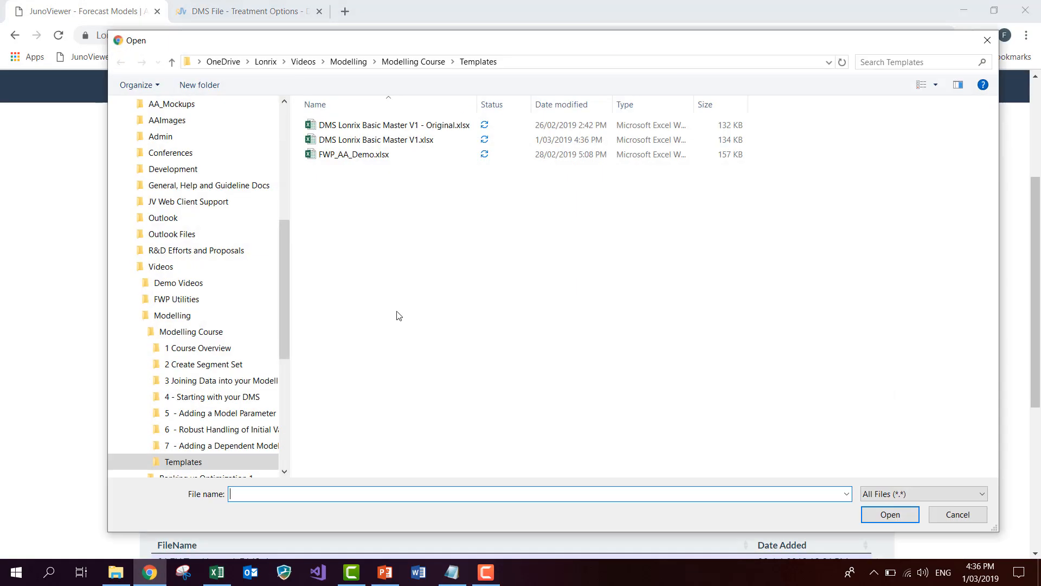
{"action": "double_click", "coordinate": [350, 141]}
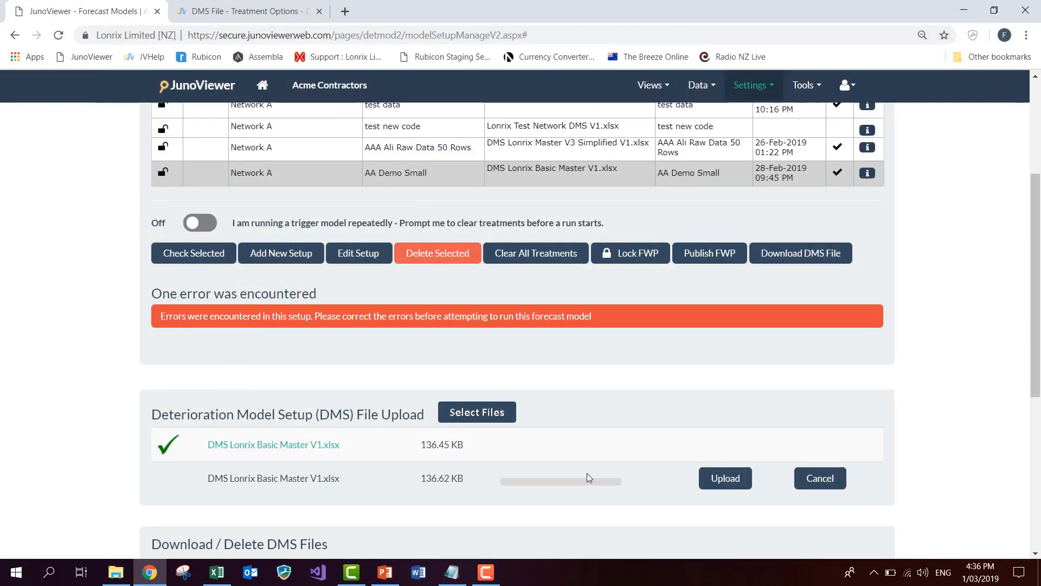
{"action": "left_click", "coordinate": [727, 479]}
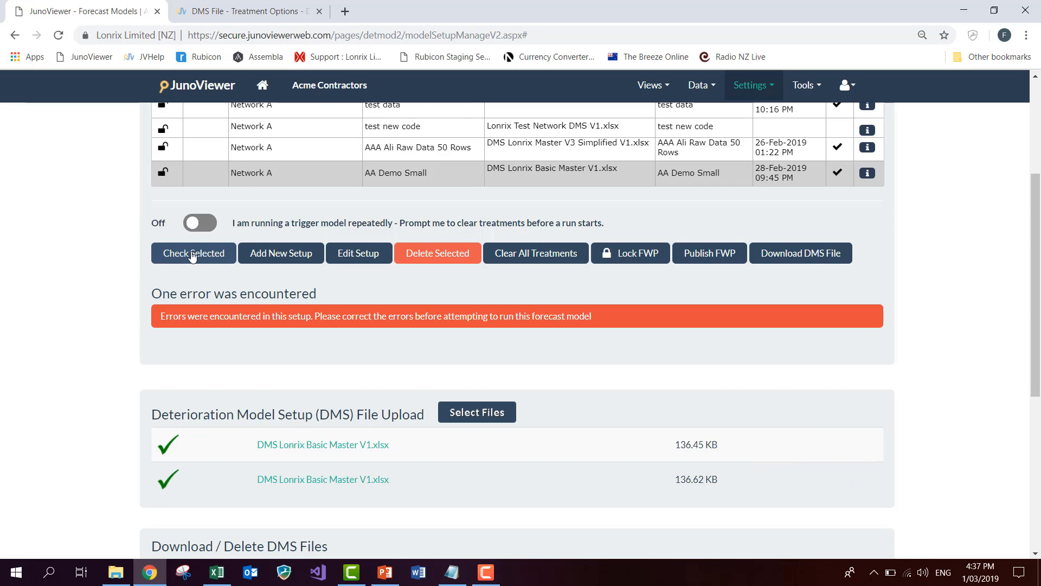
{"action": "left_click", "coordinate": [193, 253]}
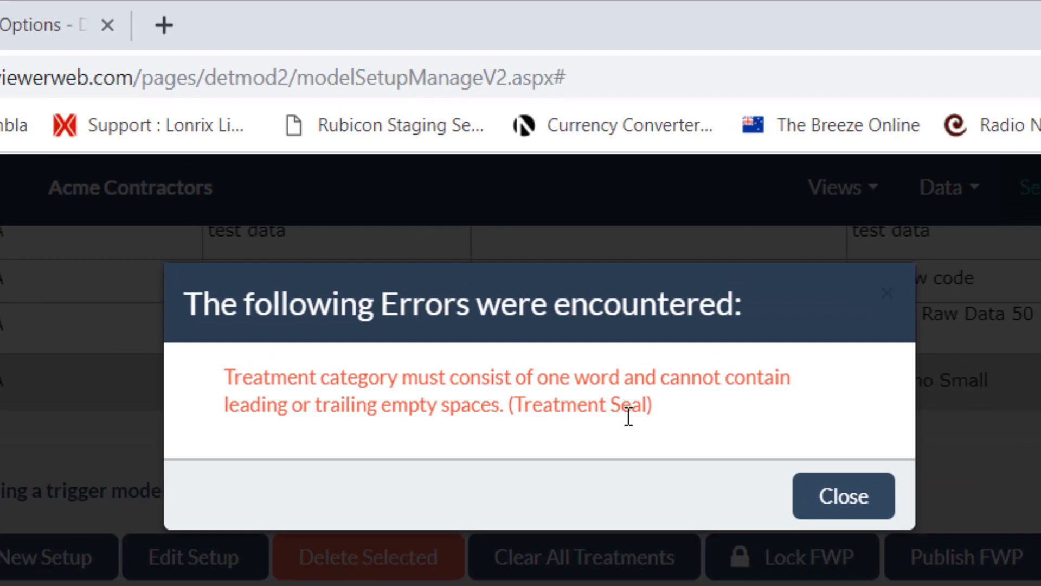
{"action": "left_click", "coordinate": [847, 507]}
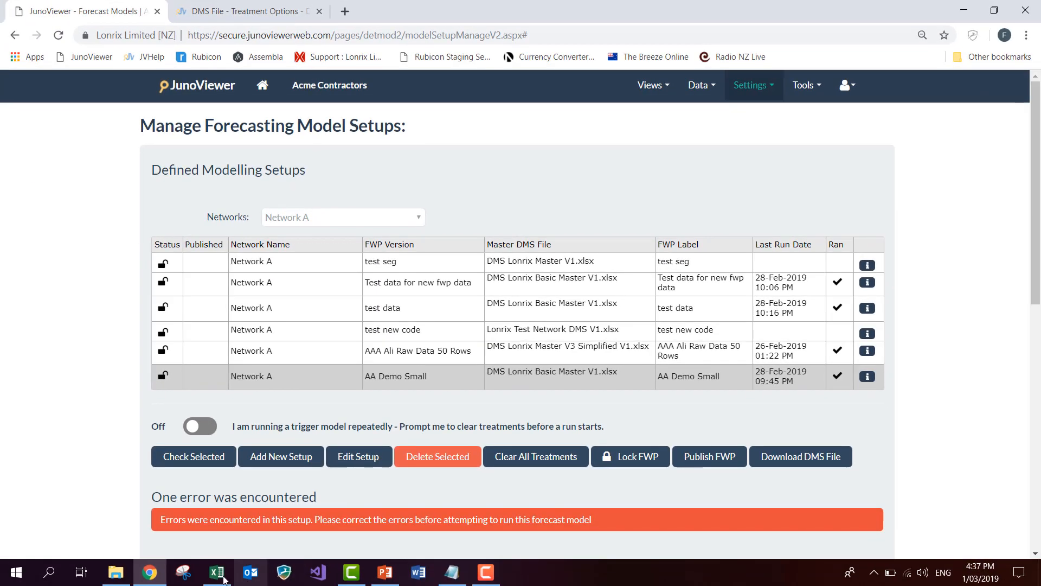
- Switch to the DMS workbook in Excel, set the Seal treatment's category in B2 to Seal, and save the file
{"action": "left_click", "coordinate": [220, 573]}
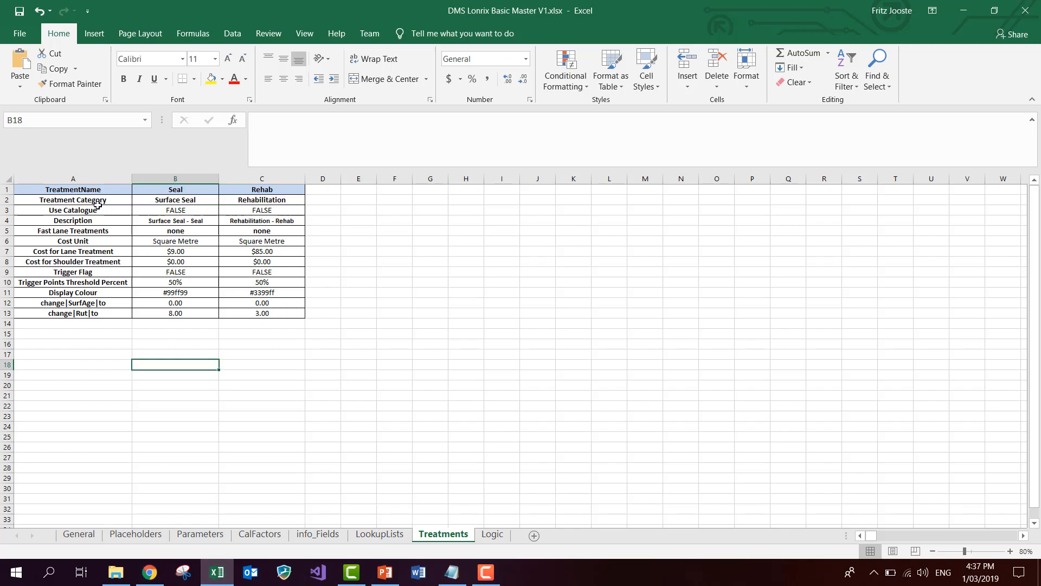
{"action": "left_click", "coordinate": [175, 199]}
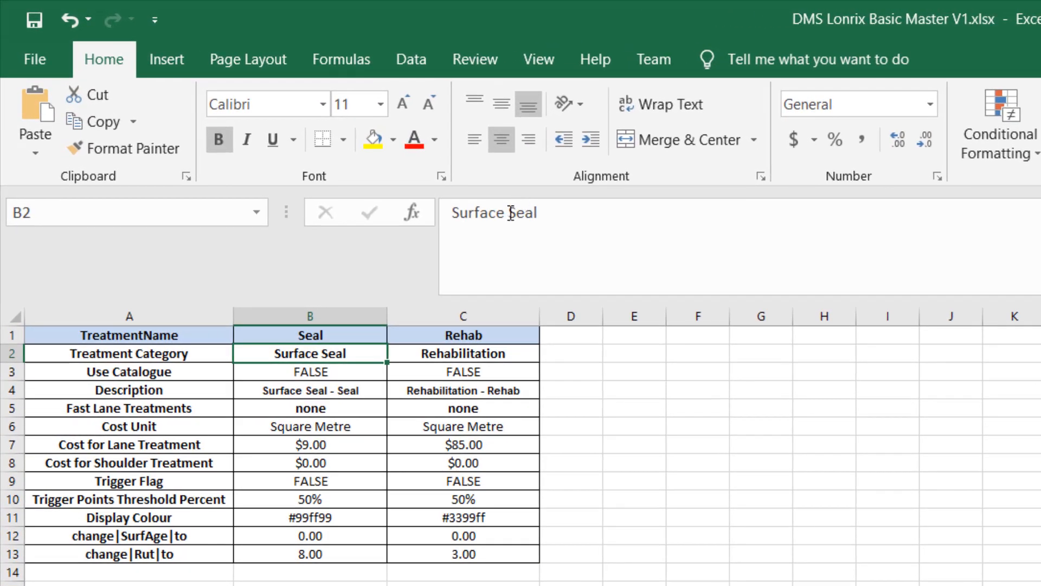
{"action": "left_click", "coordinate": [510, 214]}
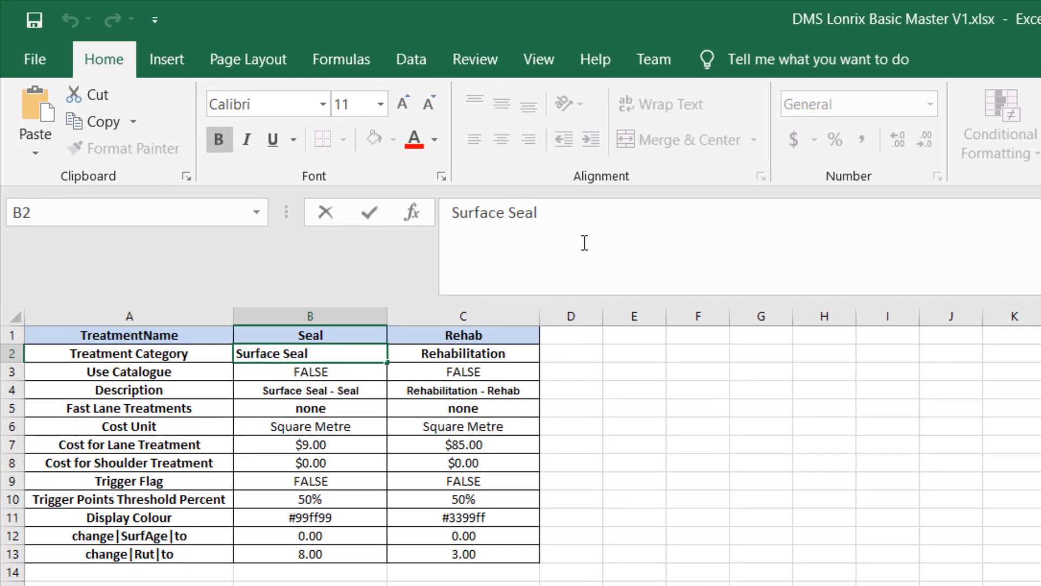
{"action": "key", "text": "BackSpace"}
{"action": "type", "text": "_"}
{"action": "key", "text": "BackSpace"}
{"action": "key", "text": "BackSpace"}
{"action": "key", "text": "BackSpace"}
{"action": "key", "text": "BackSpace"}
{"action": "key", "text": "BackSpace"}
{"action": "key", "text": "BackSpace"}
{"action": "key", "text": "BackSpace"}
{"action": "key", "text": "BackSpace"}
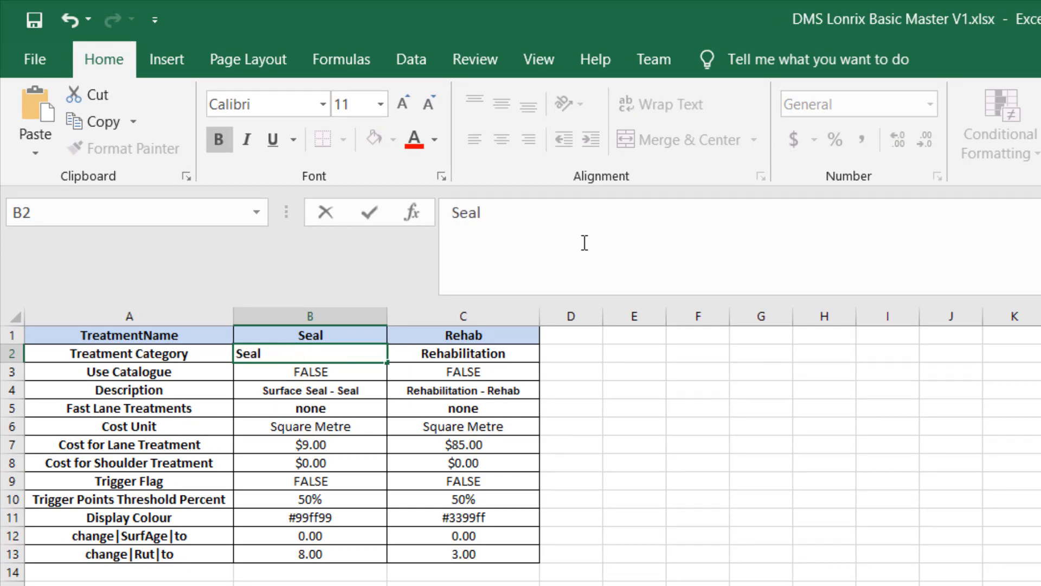
{"action": "key", "text": "Return"}
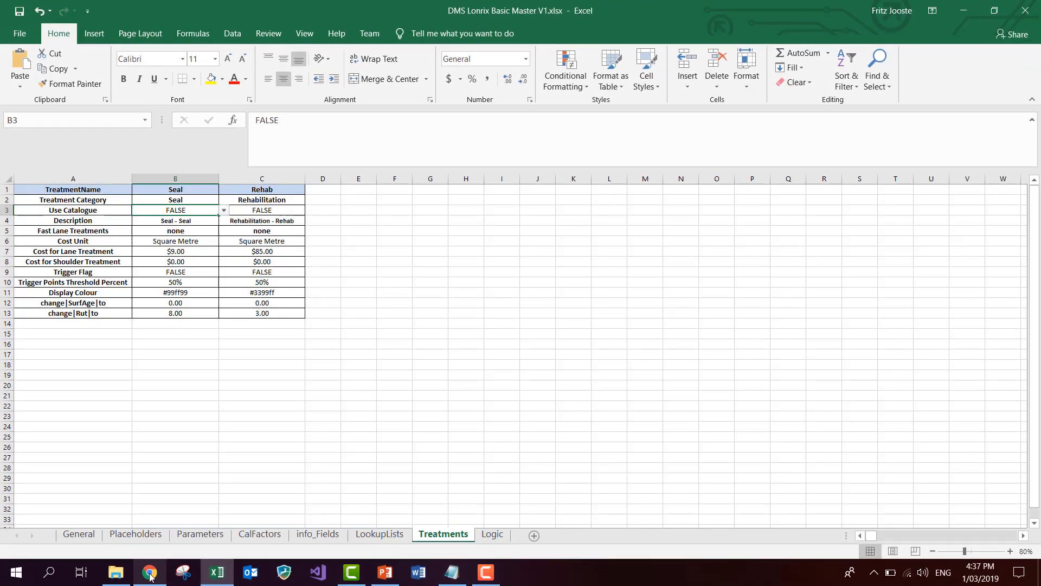
{"action": "left_click", "coordinate": [20, 16]}
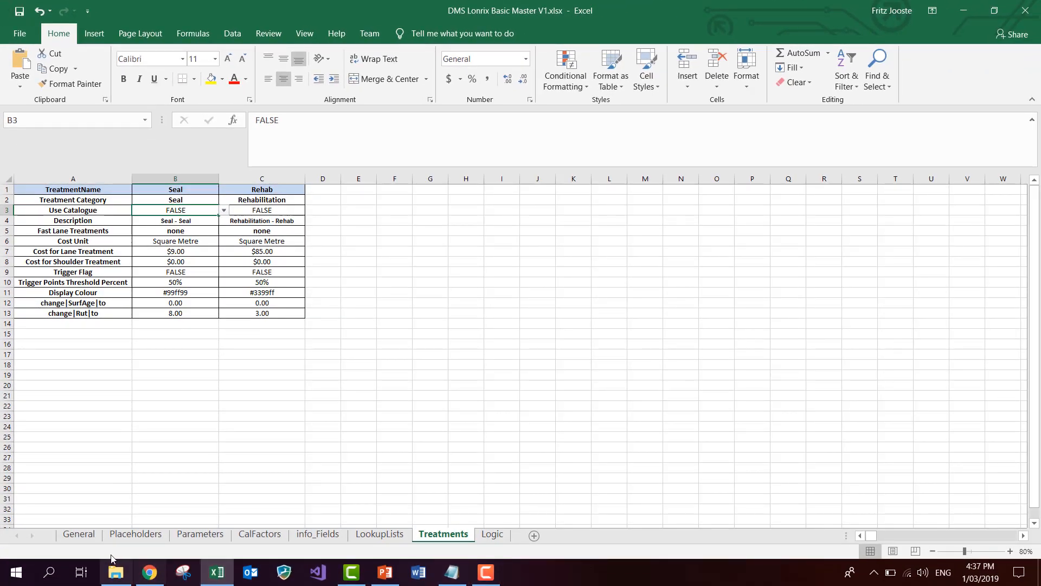
- Switch to JunoViewer in Chrome, upload the corrected DMS Lonrix Basic Master V1.xlsx, and check the selected AA Demo Small setup again
{"action": "left_click", "coordinate": [149, 572]}
{"action": "scroll", "coordinate": [534, 469], "scroll_direction": "down", "scroll_amount": 5}
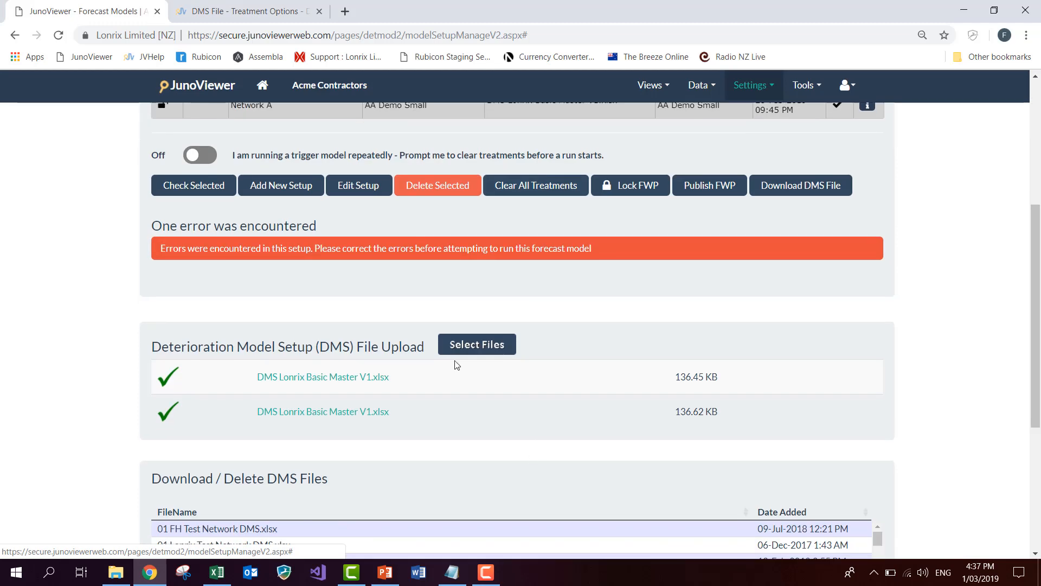
{"action": "left_click", "coordinate": [450, 343]}
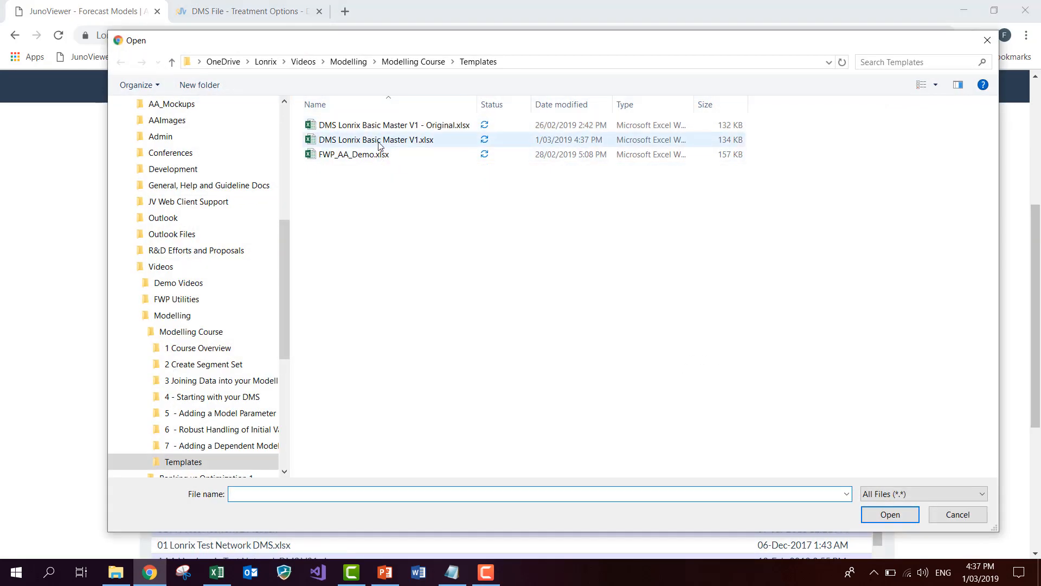
{"action": "double_click", "coordinate": [380, 141]}
{"action": "left_click", "coordinate": [724, 445]}
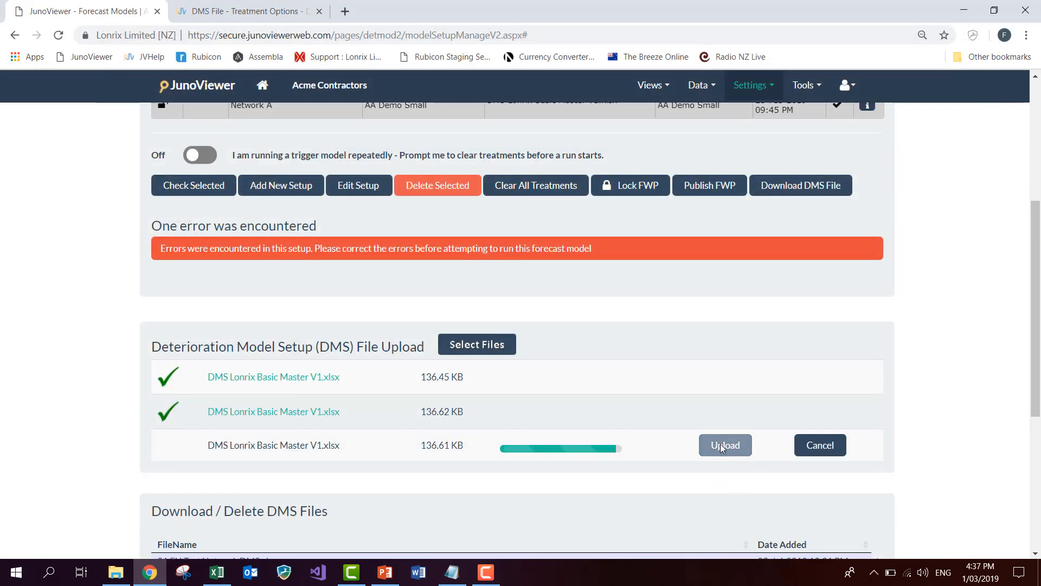
{"action": "scroll", "coordinate": [179, 331], "scroll_direction": "up", "scroll_amount": 3}
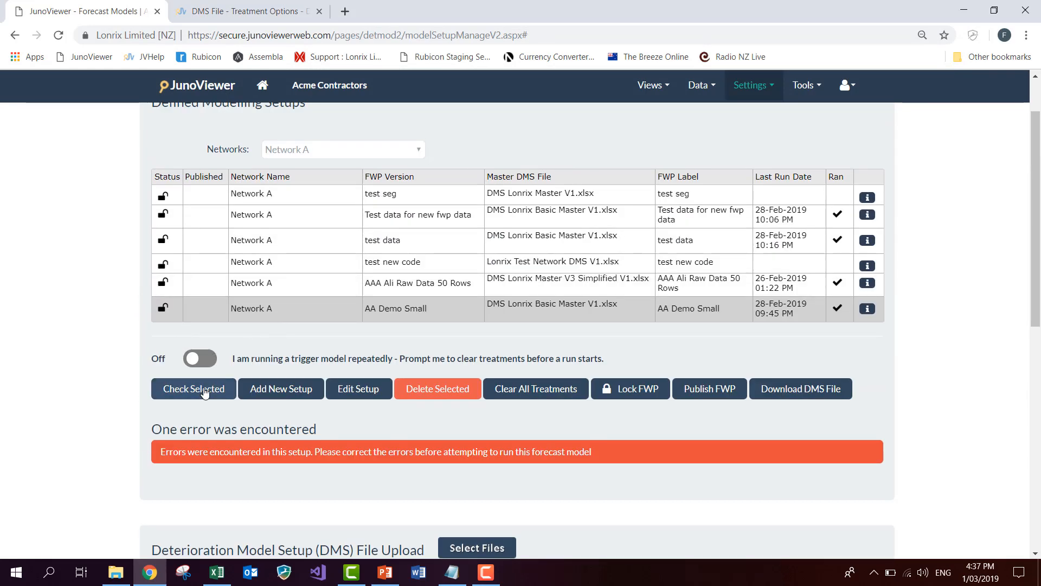
{"action": "left_click", "coordinate": [204, 392]}
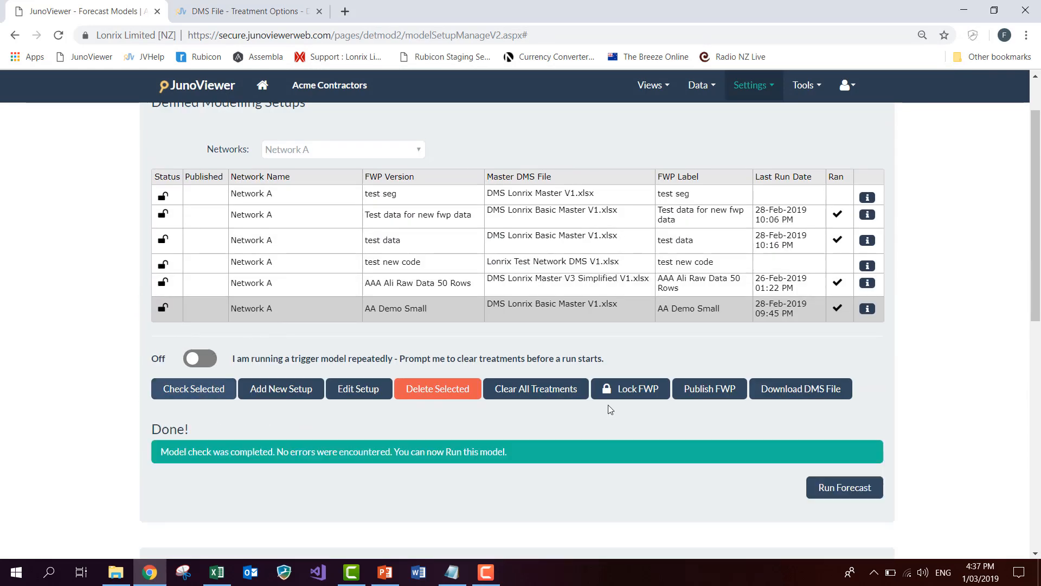
{"action": "scroll", "coordinate": [768, 424], "scroll_direction": "down", "scroll_amount": 1}
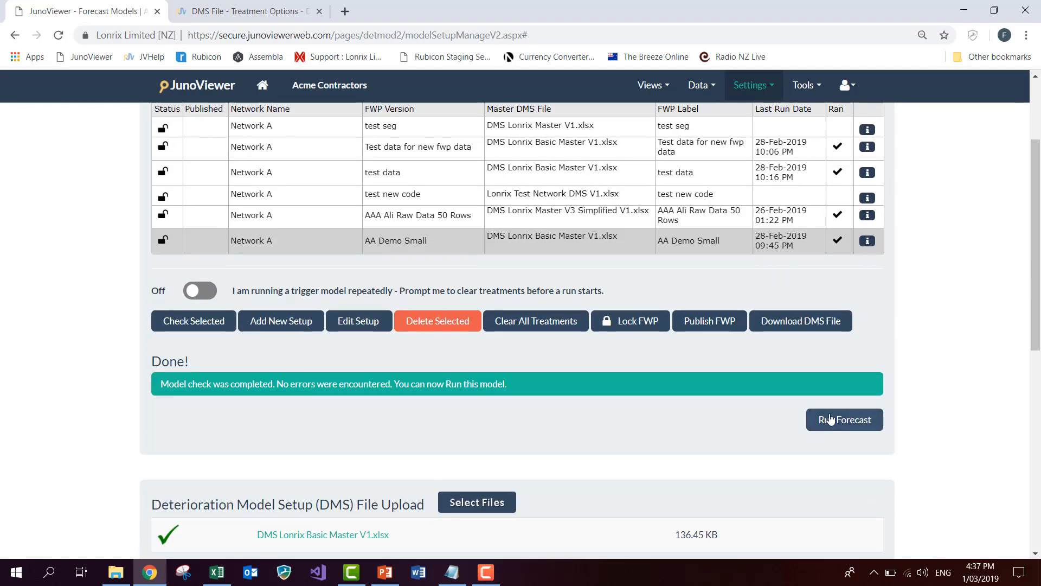
{"action": "scroll", "coordinate": [551, 433], "scroll_direction": "up", "scroll_amount": 2}
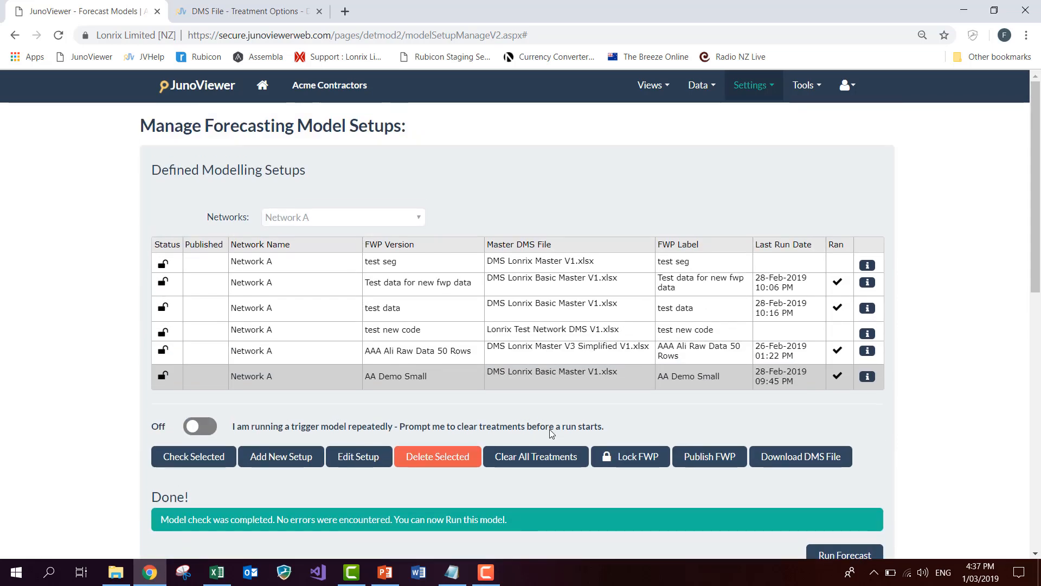
{"action": "scroll", "coordinate": [551, 432], "scroll_direction": "down", "scroll_amount": 1}
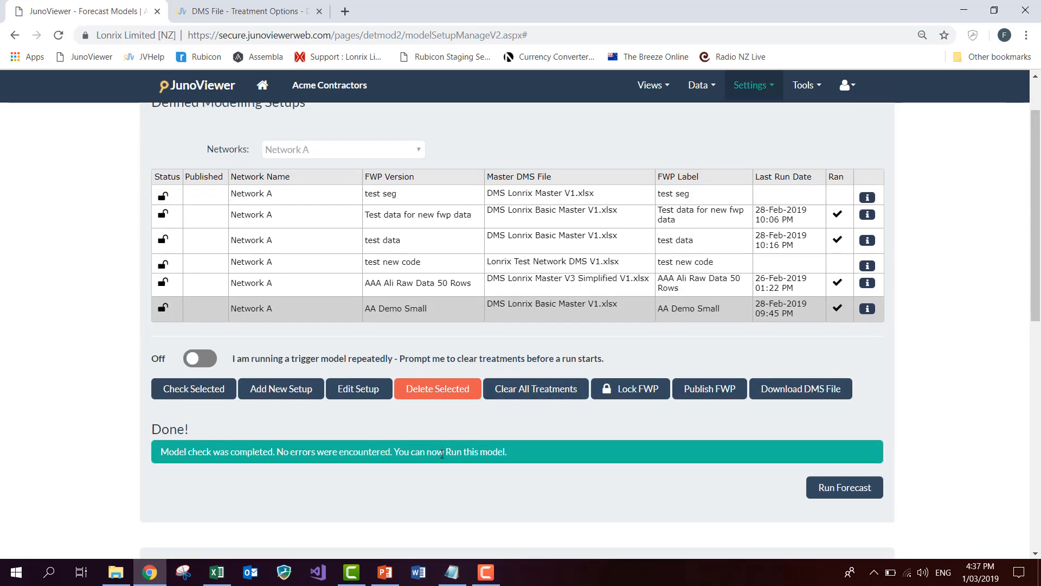
- Switch to Excel and change the Rut reset code in A13 of the Treatments sheet to change|RutABC|to as a deliberate error
{"action": "mouse_move", "coordinate": [218, 579]}
{"action": "left_click", "coordinate": [217, 572]}
{"action": "left_click", "coordinate": [179, 405]}
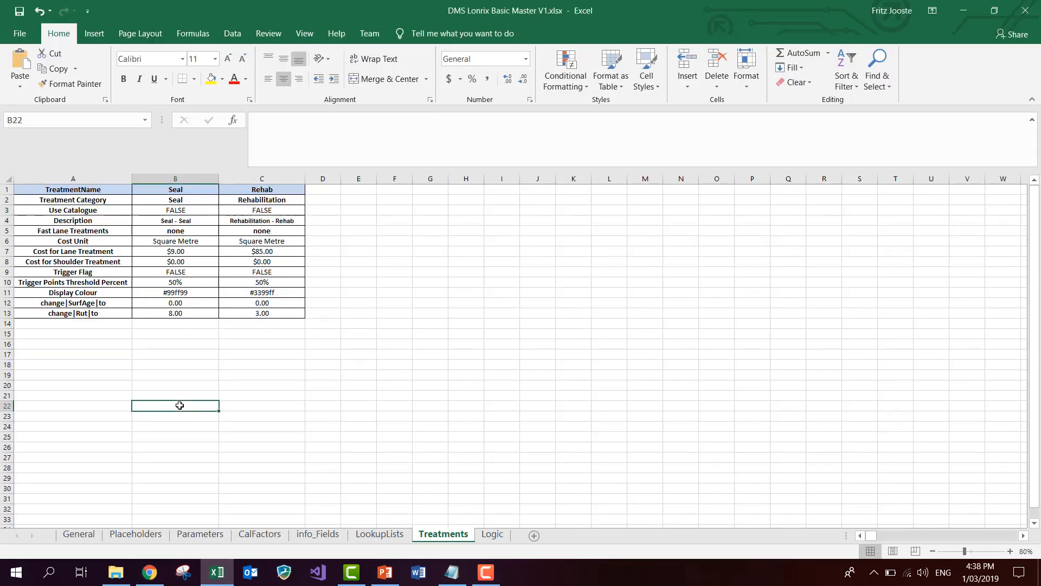
{"action": "left_click", "coordinate": [72, 301]}
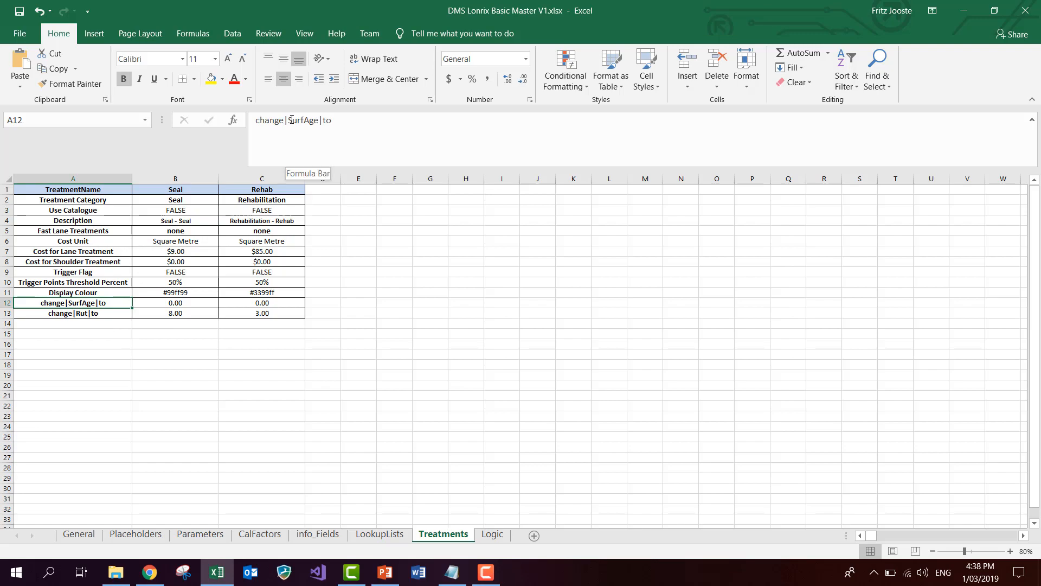
{"action": "left_click", "coordinate": [72, 313]}
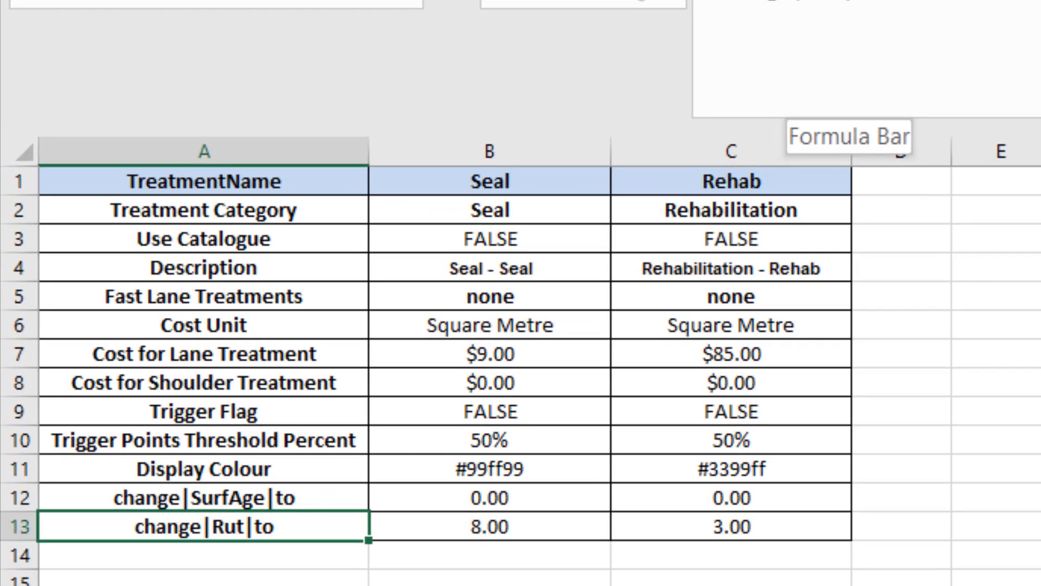
{"action": "left_click", "coordinate": [846, 108]}
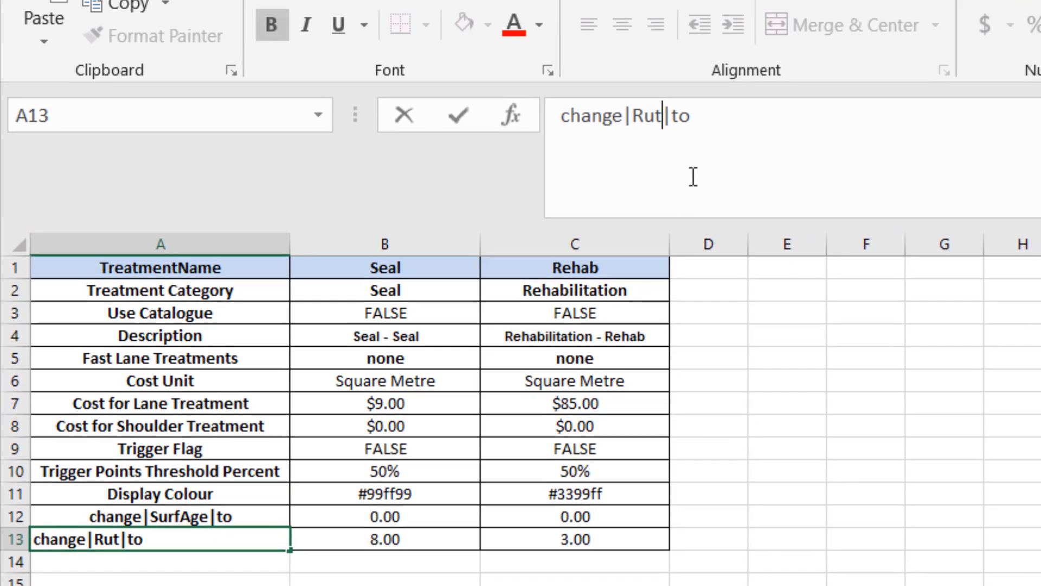
{"action": "type", "text": "ABC"}
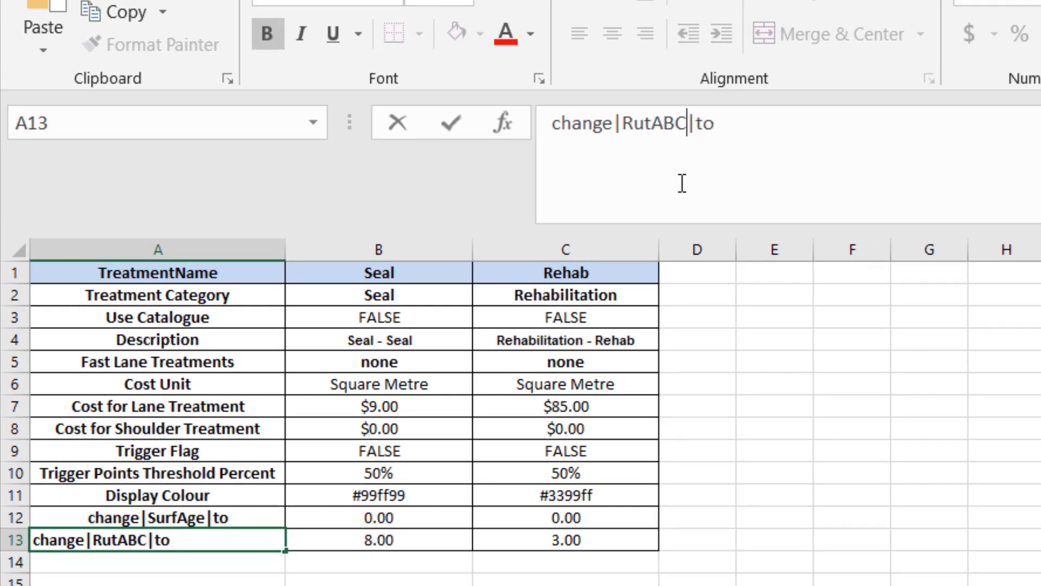
{"action": "key", "text": "Return"}
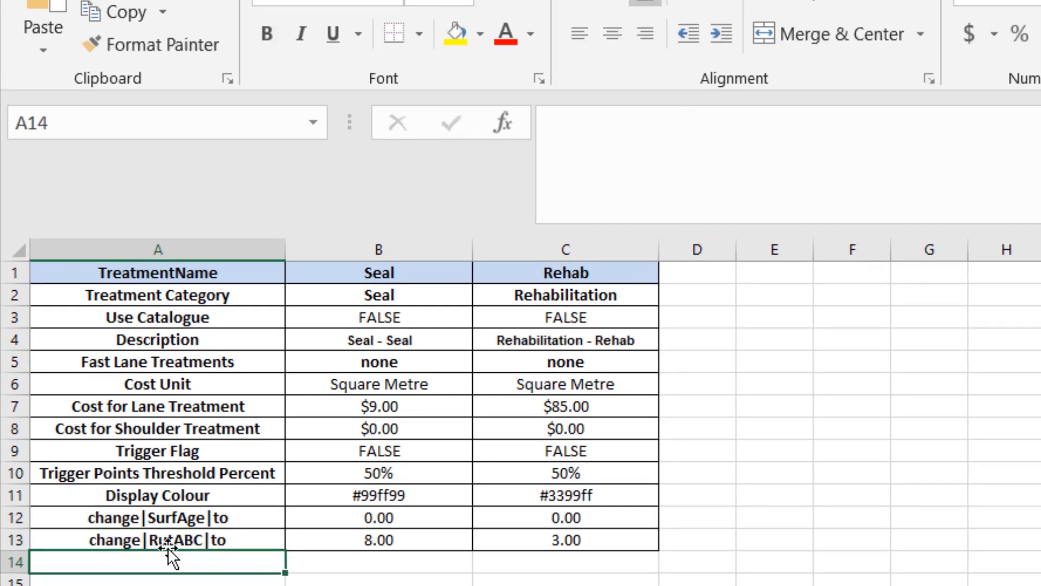
{"action": "left_click", "coordinate": [144, 534]}
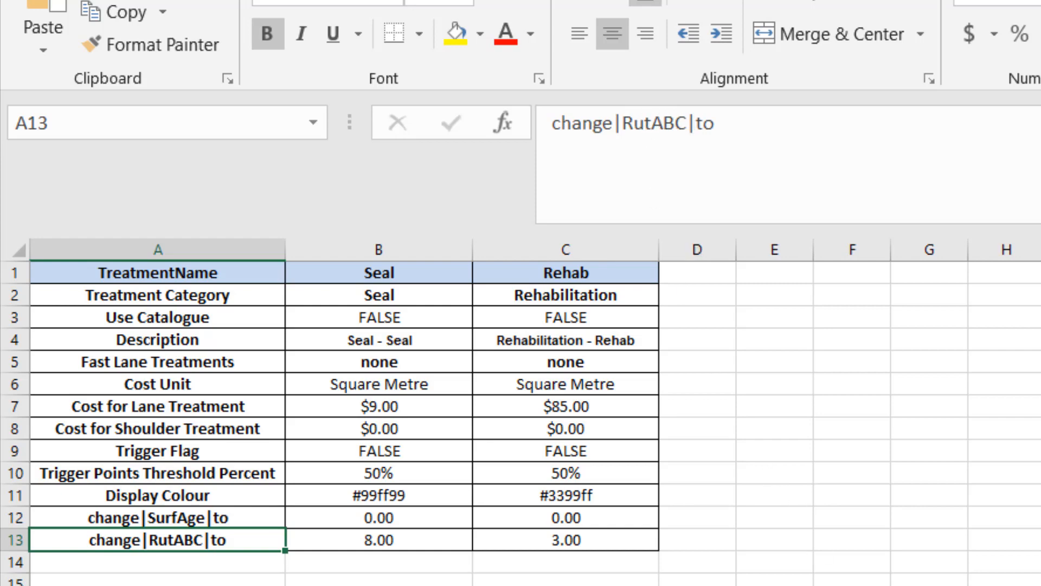
- Upload the DMS file containing the RutABC code to JunoViewer, check the AA Demo Small setup, and close the error list
{"action": "left_click", "coordinate": [542, 428]}
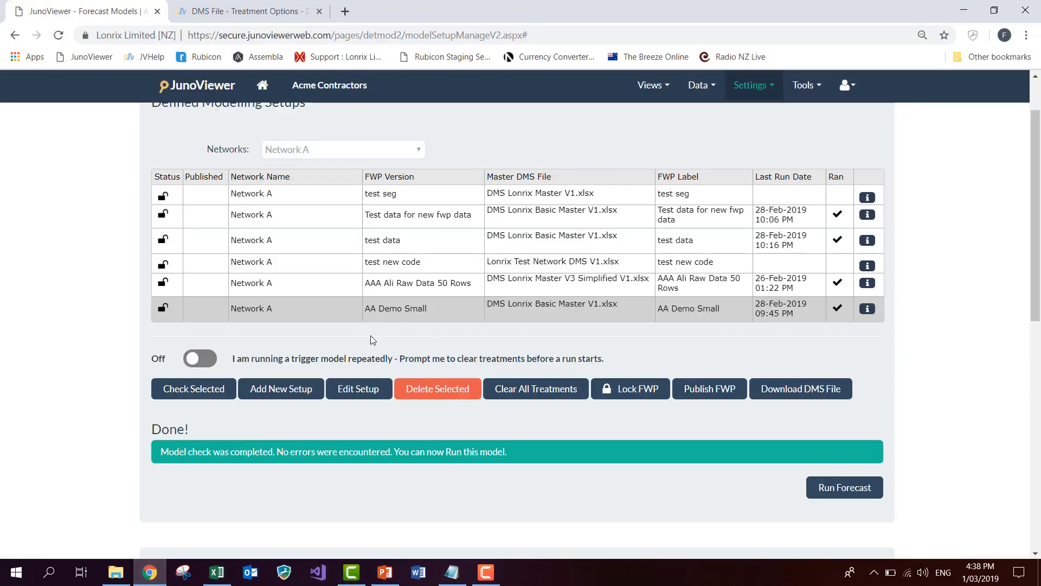
{"action": "scroll", "coordinate": [640, 475], "scroll_direction": "down", "scroll_amount": 3}
{"action": "left_click", "coordinate": [477, 367]}
{"action": "double_click", "coordinate": [372, 139]}
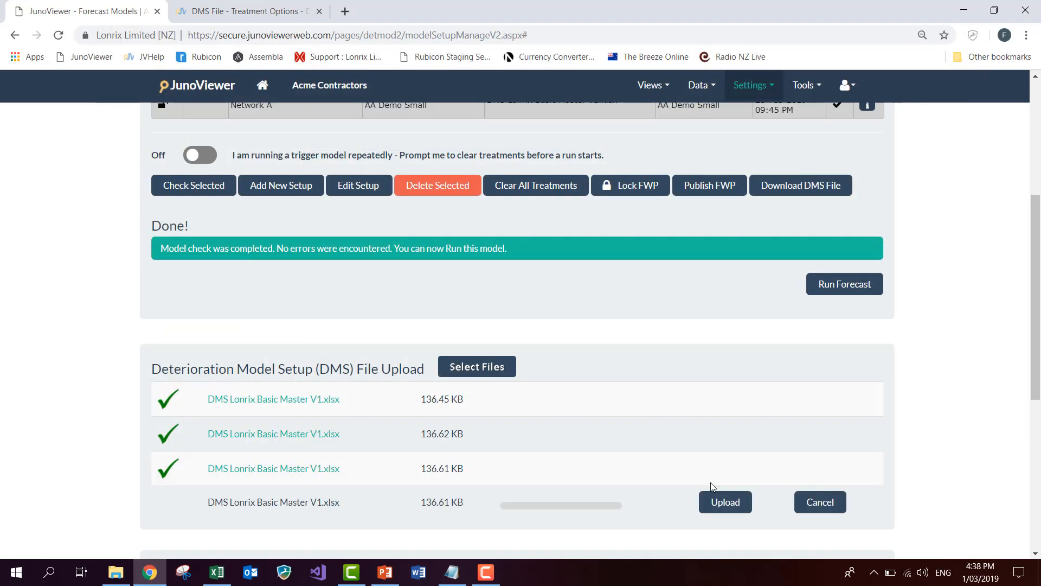
{"action": "left_click", "coordinate": [726, 502]}
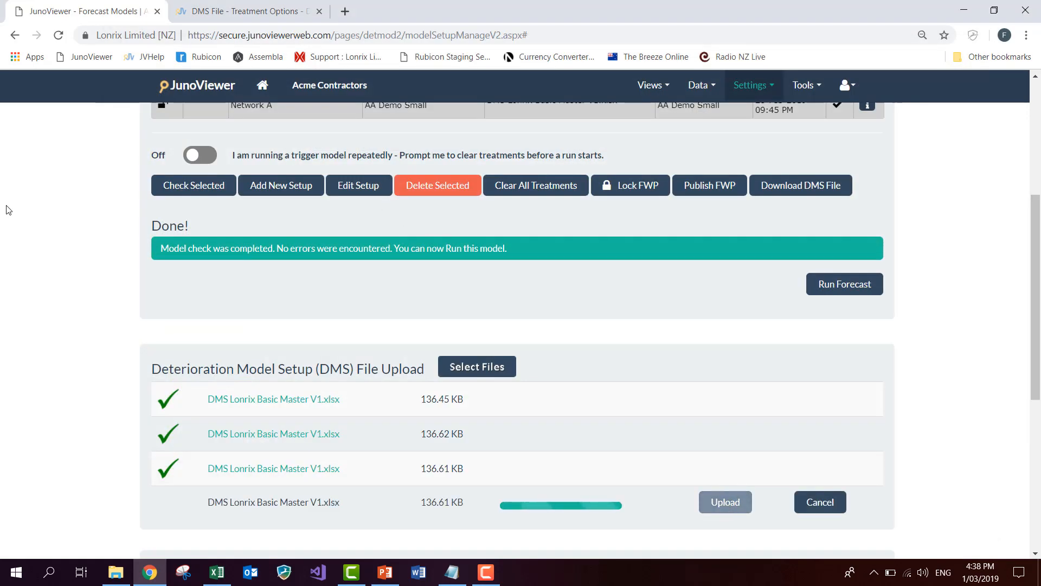
{"action": "scroll", "coordinate": [43, 209], "scroll_direction": "up", "scroll_amount": 3}
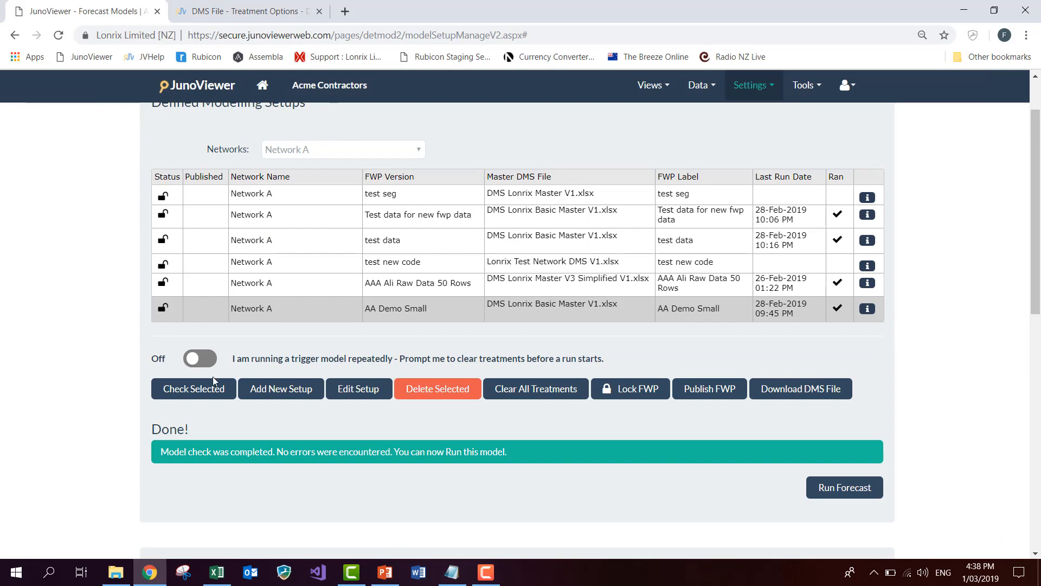
{"action": "left_click", "coordinate": [201, 389]}
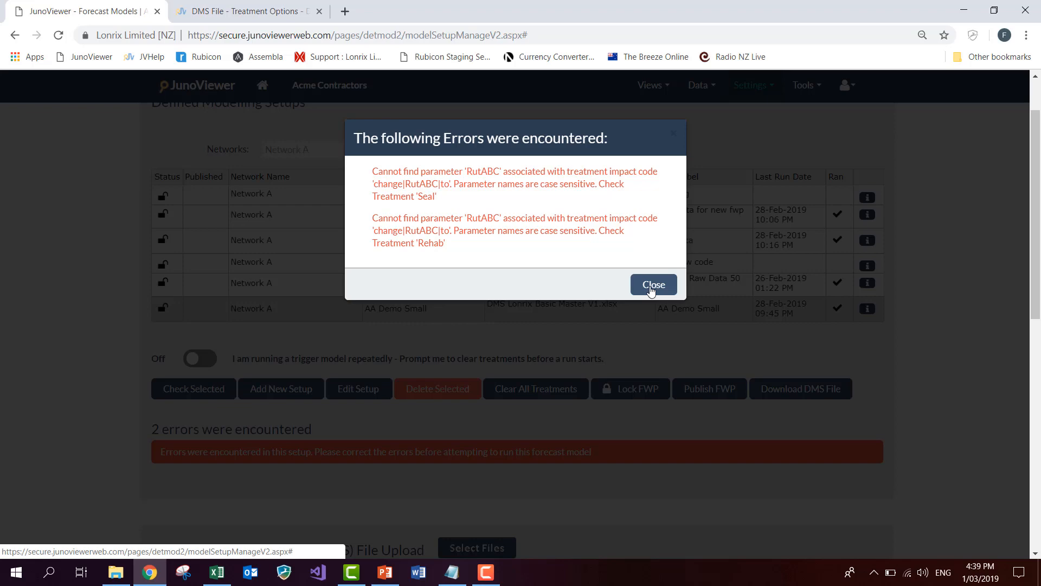
{"action": "left_click", "coordinate": [651, 286]}
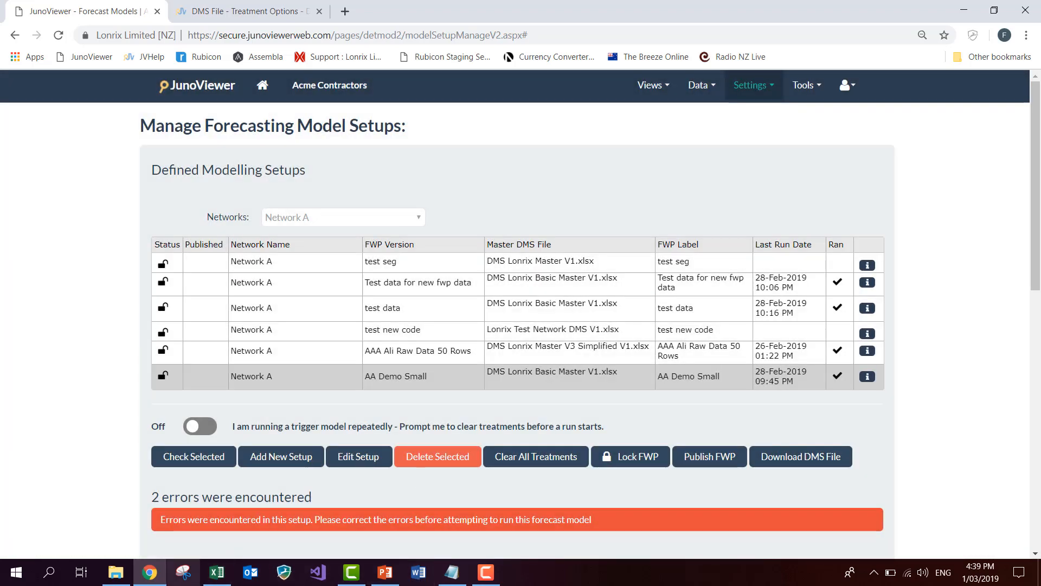
- Return to the Treatments sheet in Excel and restore the A13 reset code to change|Rut|to
{"action": "left_click", "coordinate": [216, 573]}
{"action": "left_click", "coordinate": [80, 311]}
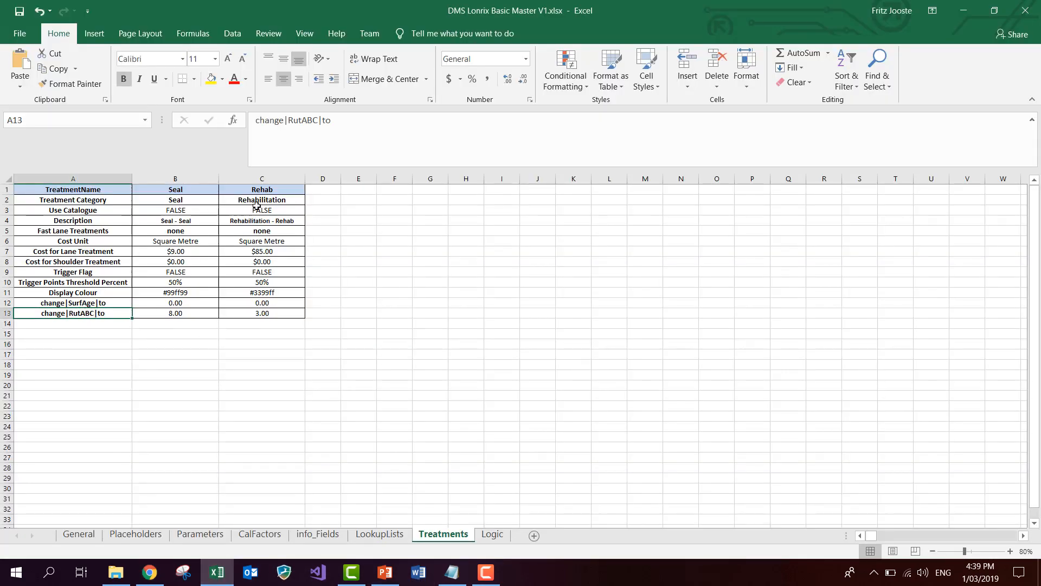
{"action": "left_click", "coordinate": [303, 120]}
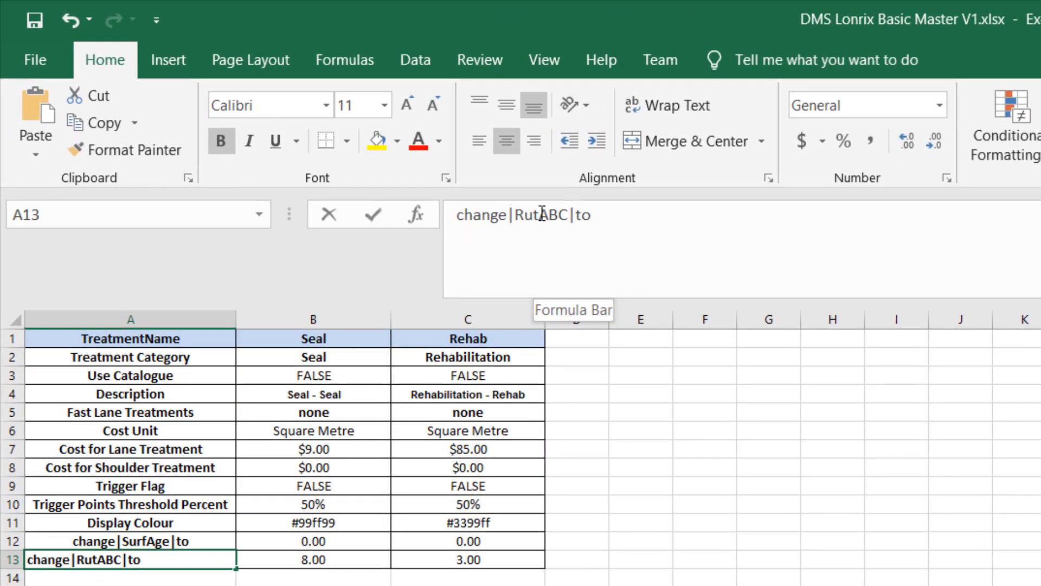
{"action": "left_click", "coordinate": [541, 214]}
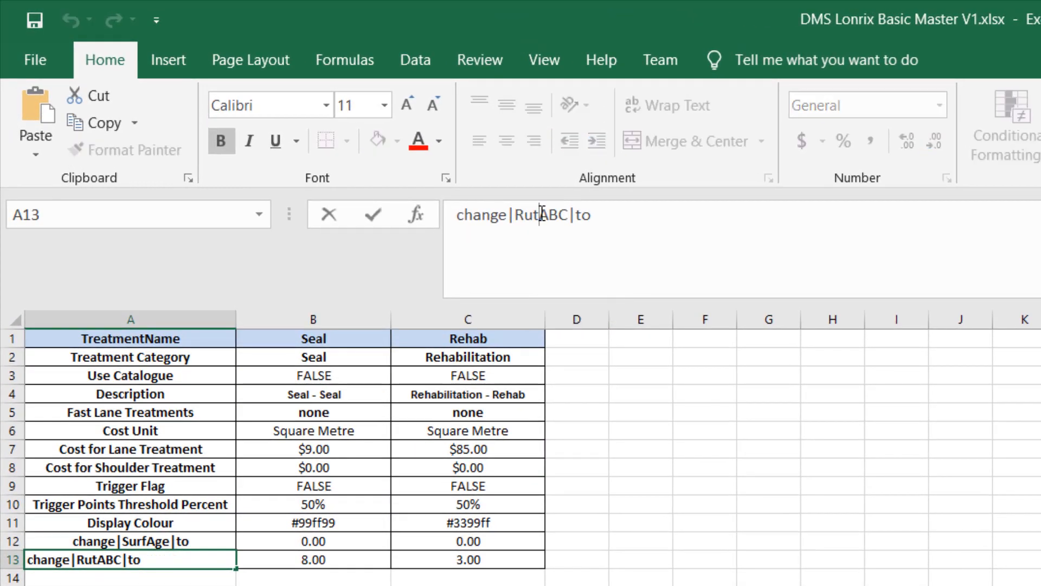
{"action": "key", "text": "Delete"}
{"action": "key", "text": "Delete"}
{"action": "key", "text": "Delete"}
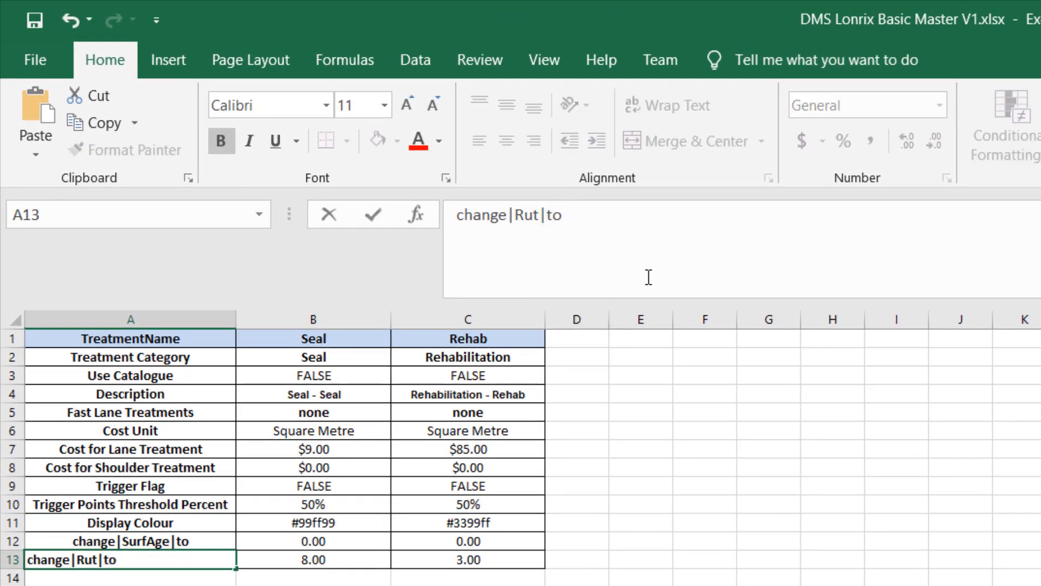
{"action": "key", "text": "Return"}
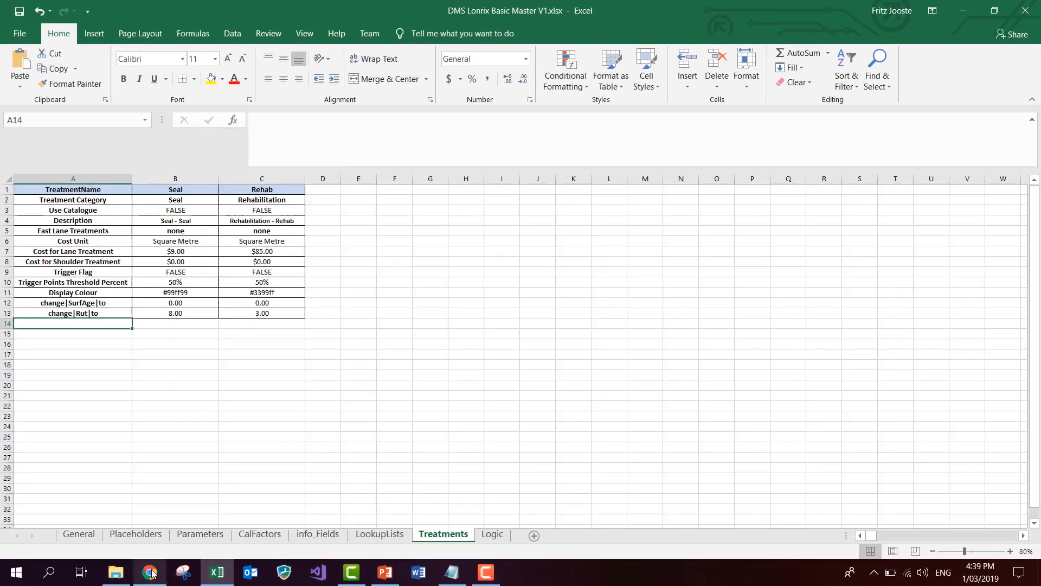
- Switch to JunoViewer in Chrome, upload DMS Lonrix Basic Master V1.xlsx with the restored Rut code, and recheck the AA Demo Small setup
{"action": "left_click", "coordinate": [151, 569]}
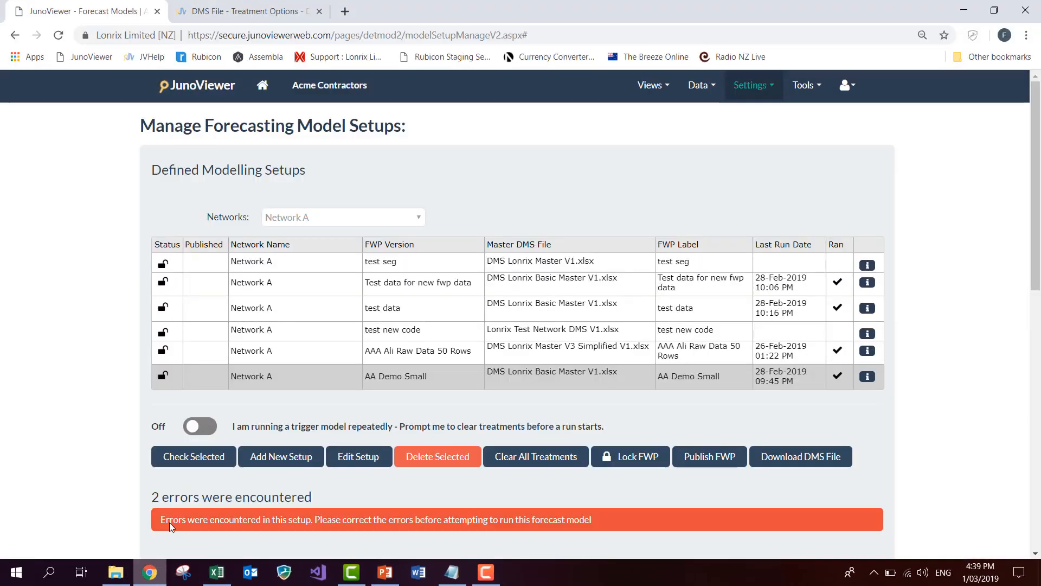
{"action": "scroll", "coordinate": [419, 346], "scroll_direction": "down", "scroll_amount": 5}
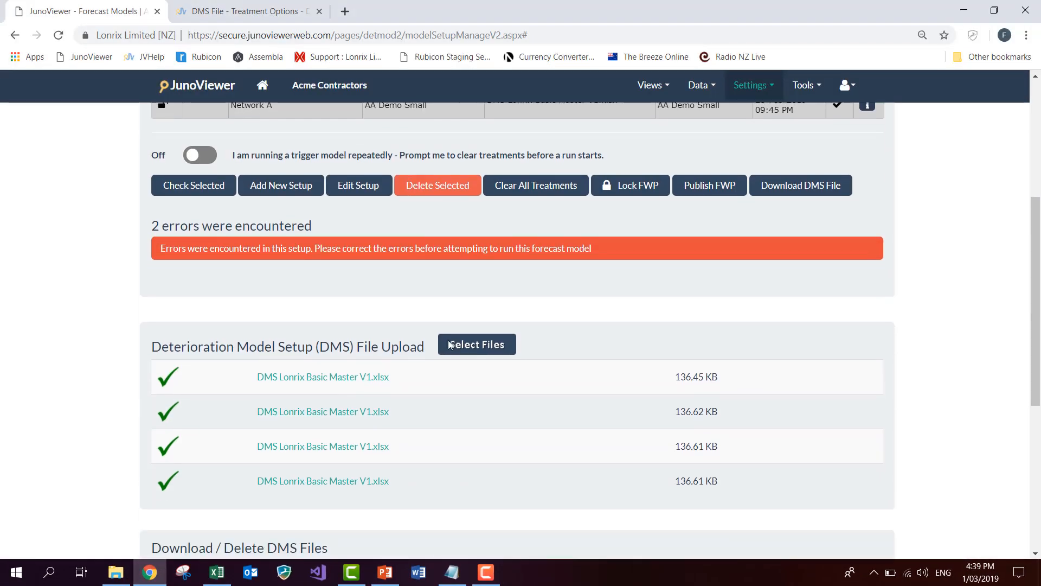
{"action": "left_click", "coordinate": [450, 345]}
{"action": "left_click", "coordinate": [362, 140]}
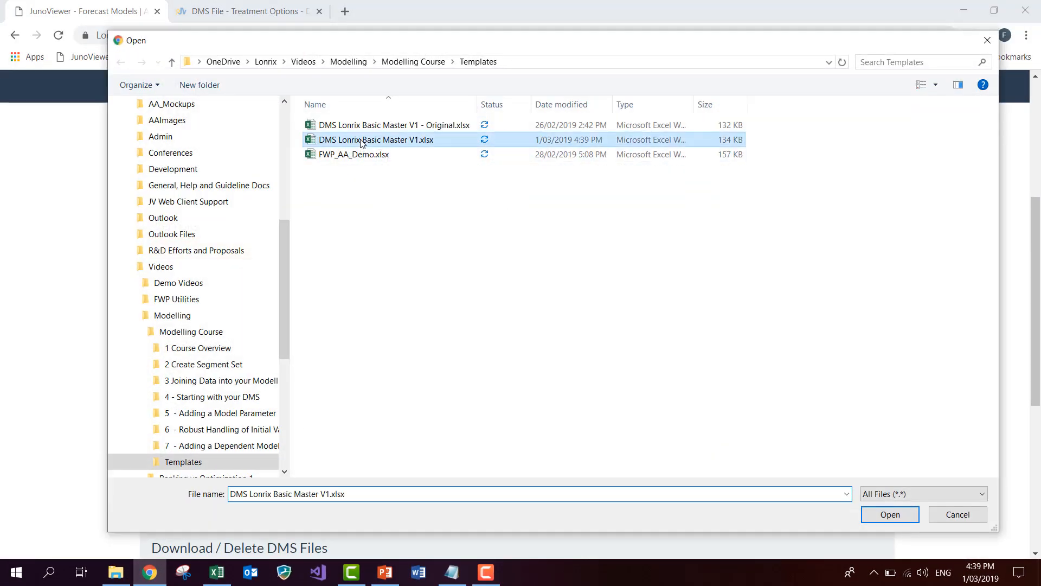
{"action": "double_click", "coordinate": [362, 140]}
{"action": "left_click", "coordinate": [732, 516]}
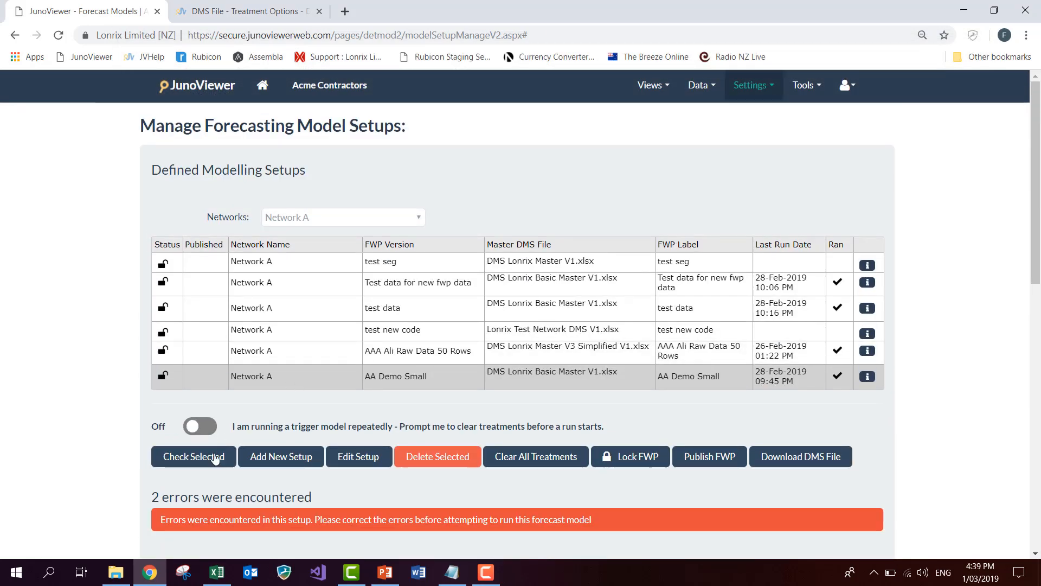
{"action": "left_click", "coordinate": [205, 456]}
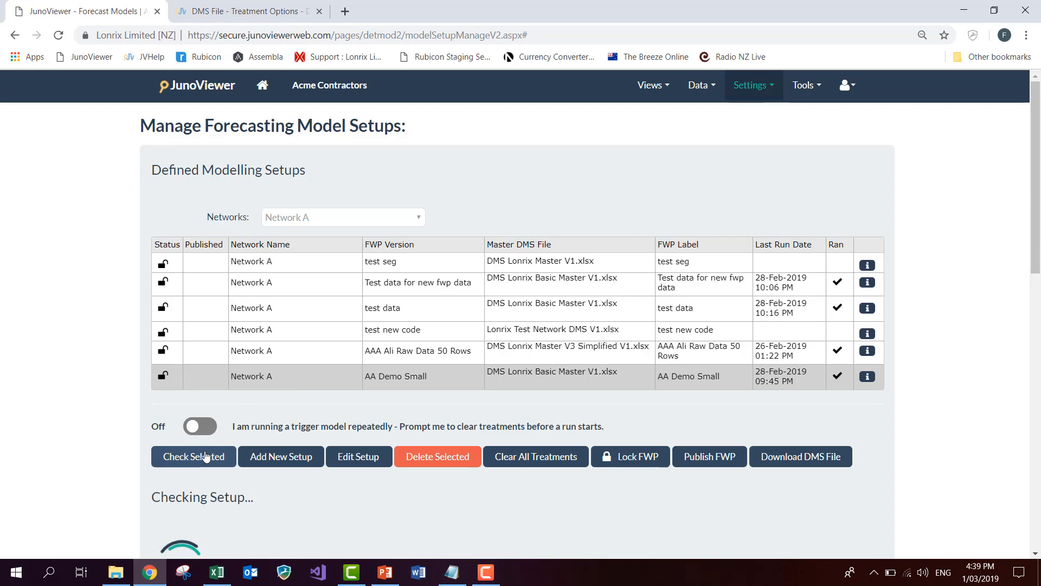
{"action": "scroll", "coordinate": [185, 364], "scroll_direction": "down", "scroll_amount": 3}
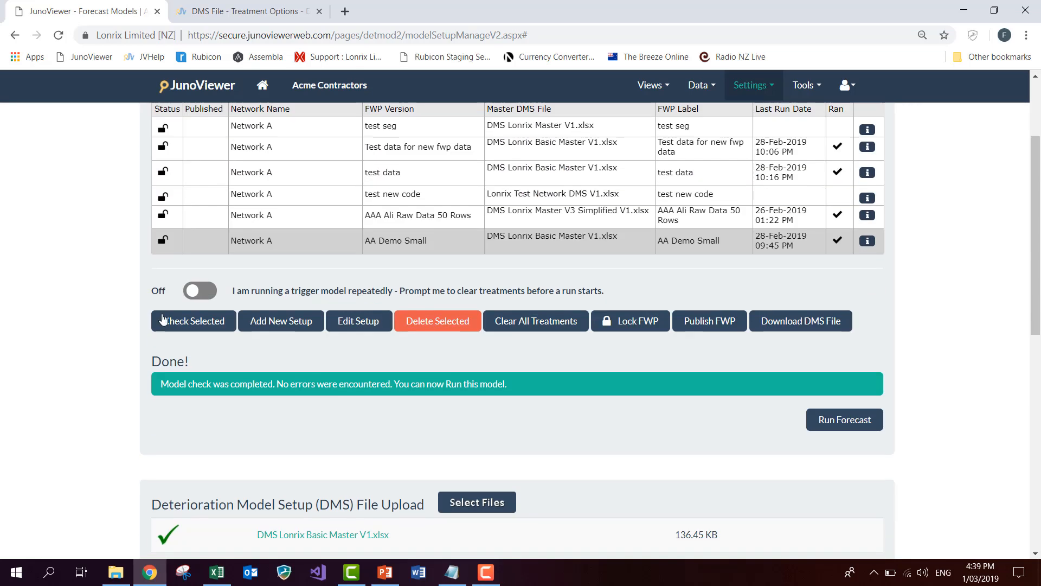